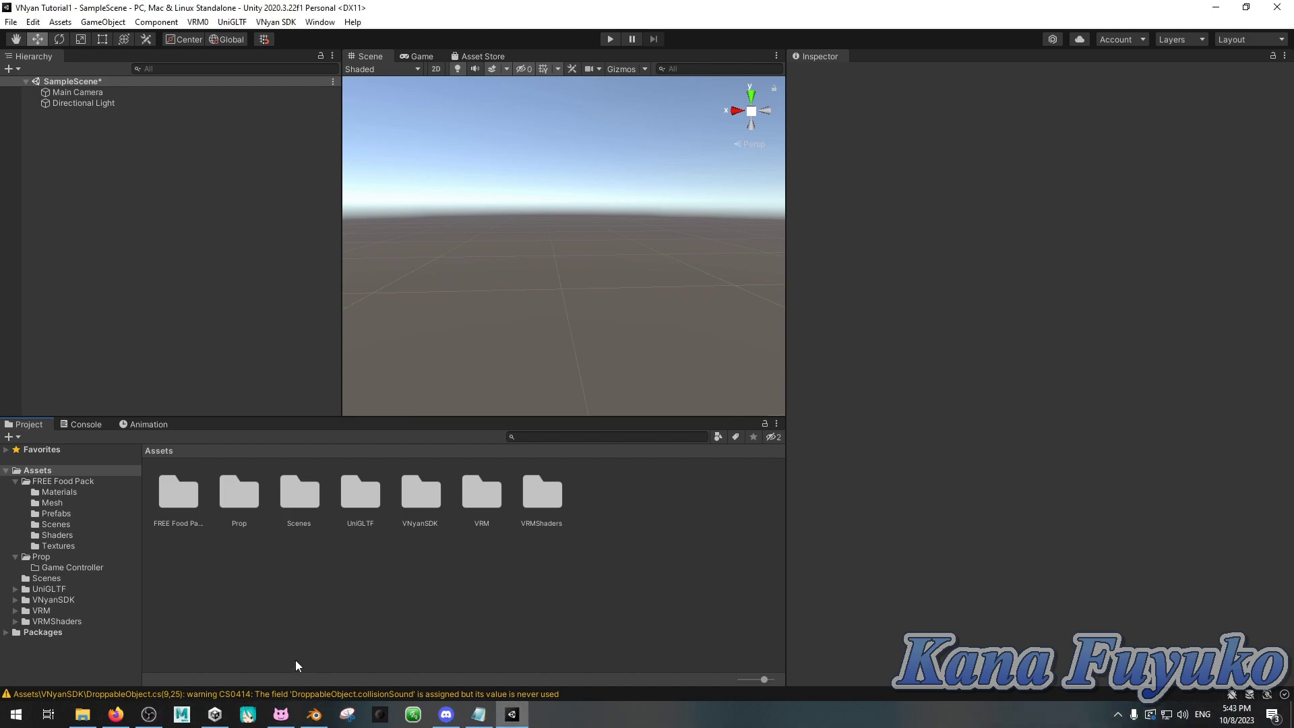
# - Switch to File Explorer, select the Tex folder and Mouse.fbx, and try to bring them into the Unity project's assets
pyautogui.click(82, 716)
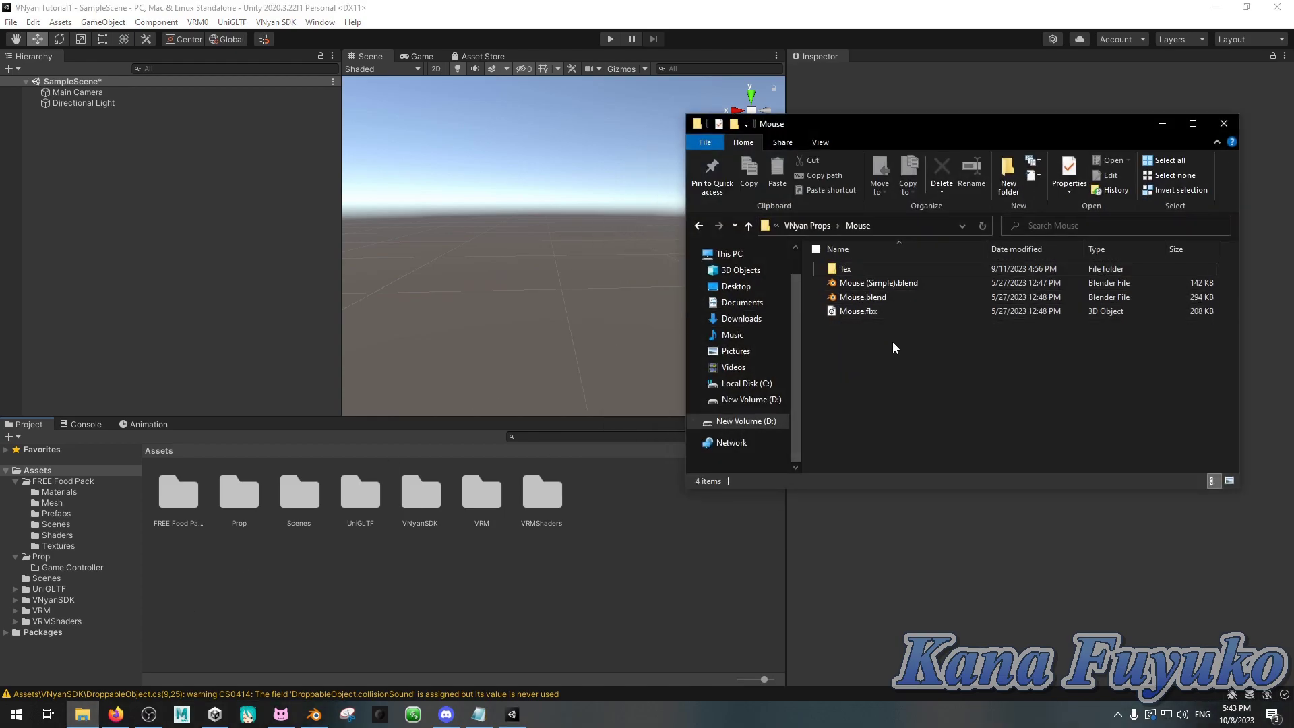
pyautogui.click(821, 312)
pyautogui.click(820, 269)
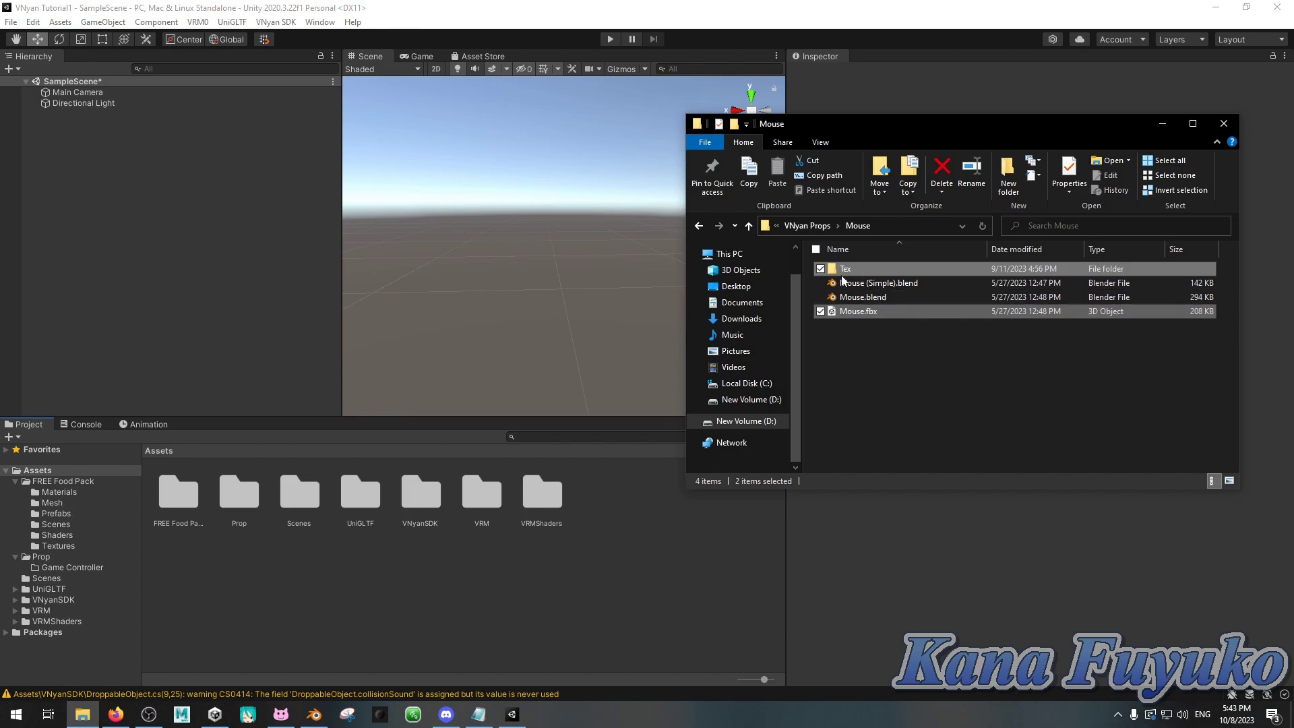
pyautogui.moveTo(876, 267); pyautogui.dragTo(274, 602)
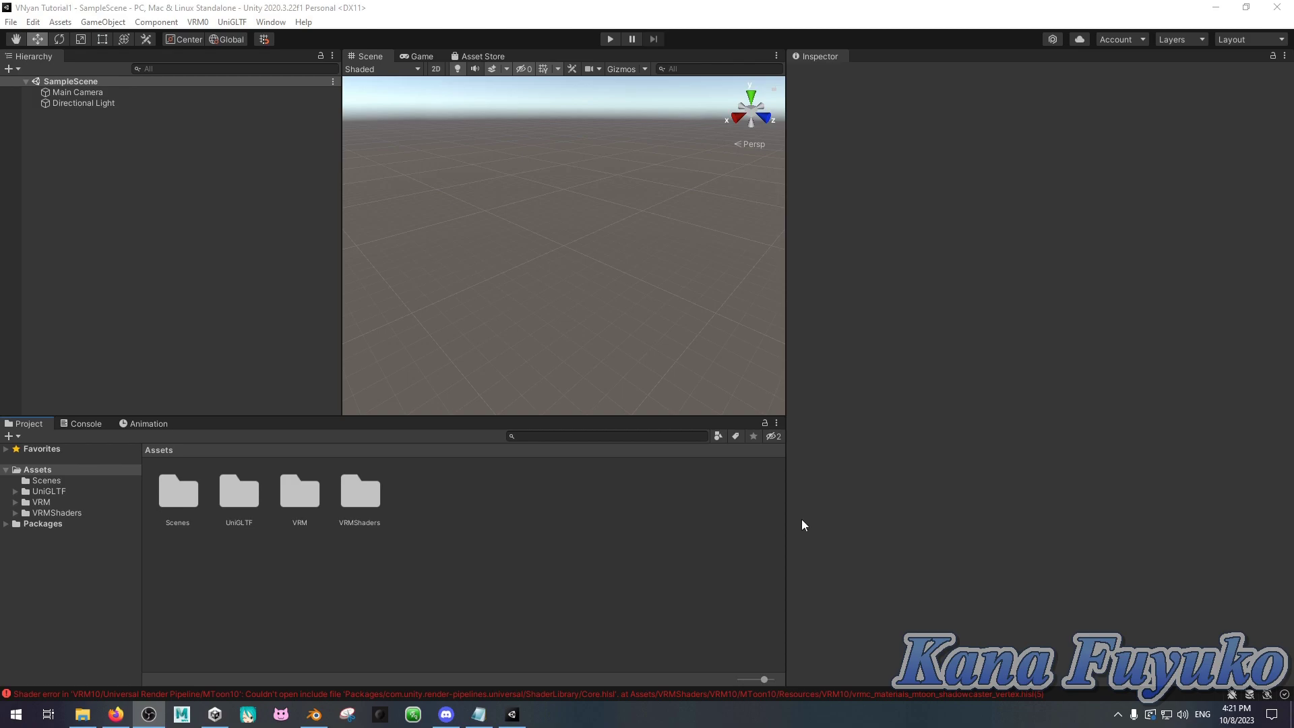
# - Import the complete VNyanSDK0.0.17 package from the VNyan Addons folder into the Unity project
pyautogui.click(512, 713)
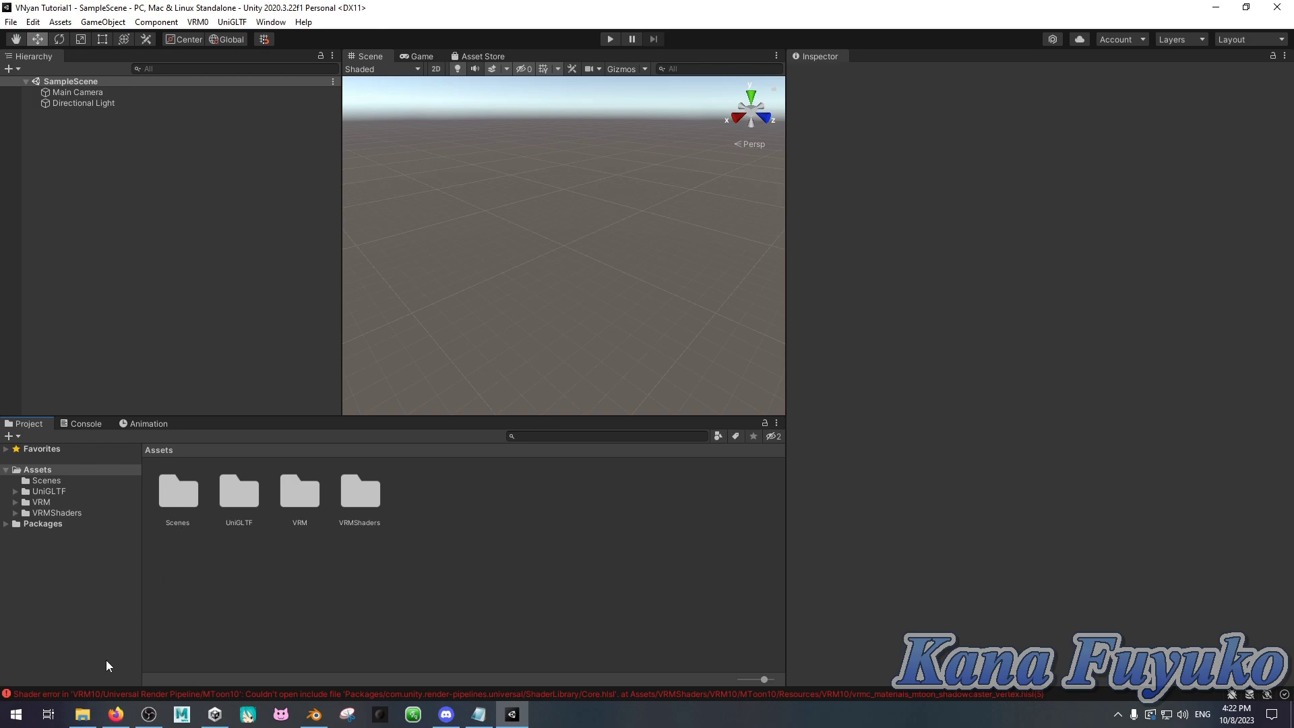
pyautogui.click(83, 712)
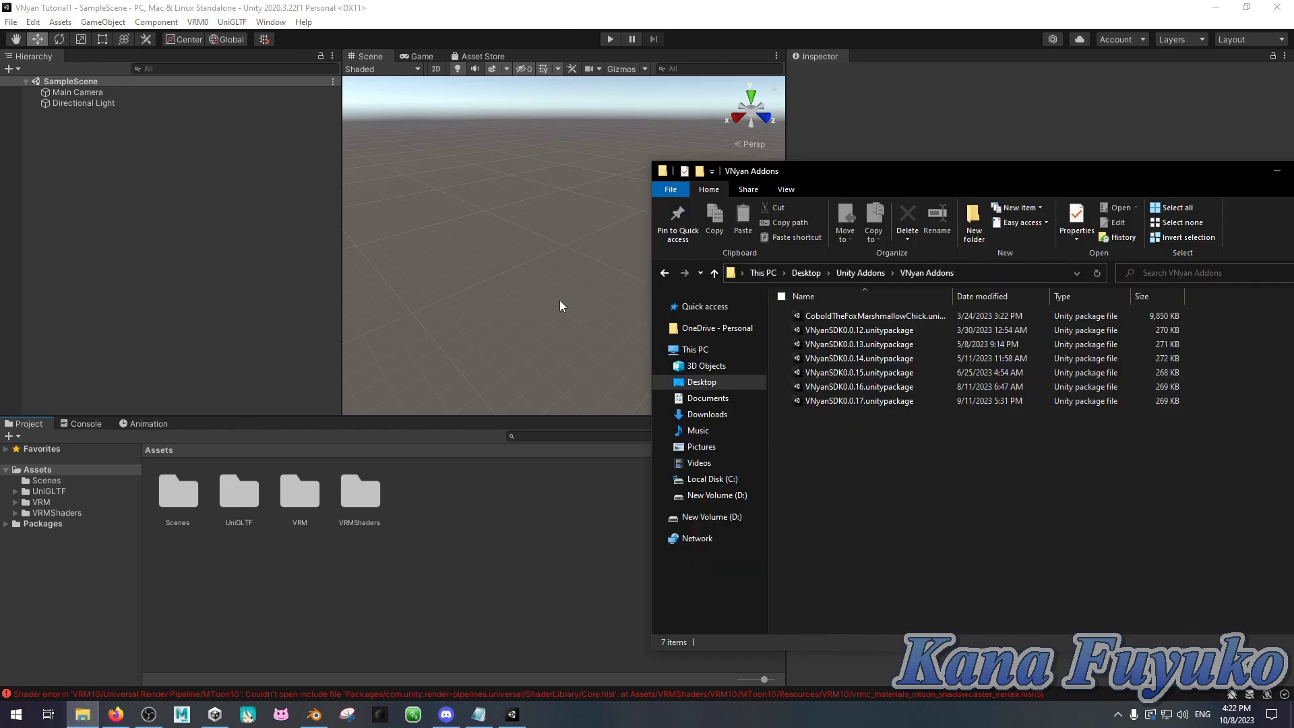
pyautogui.moveTo(819, 171); pyautogui.dragTo(757, 112)
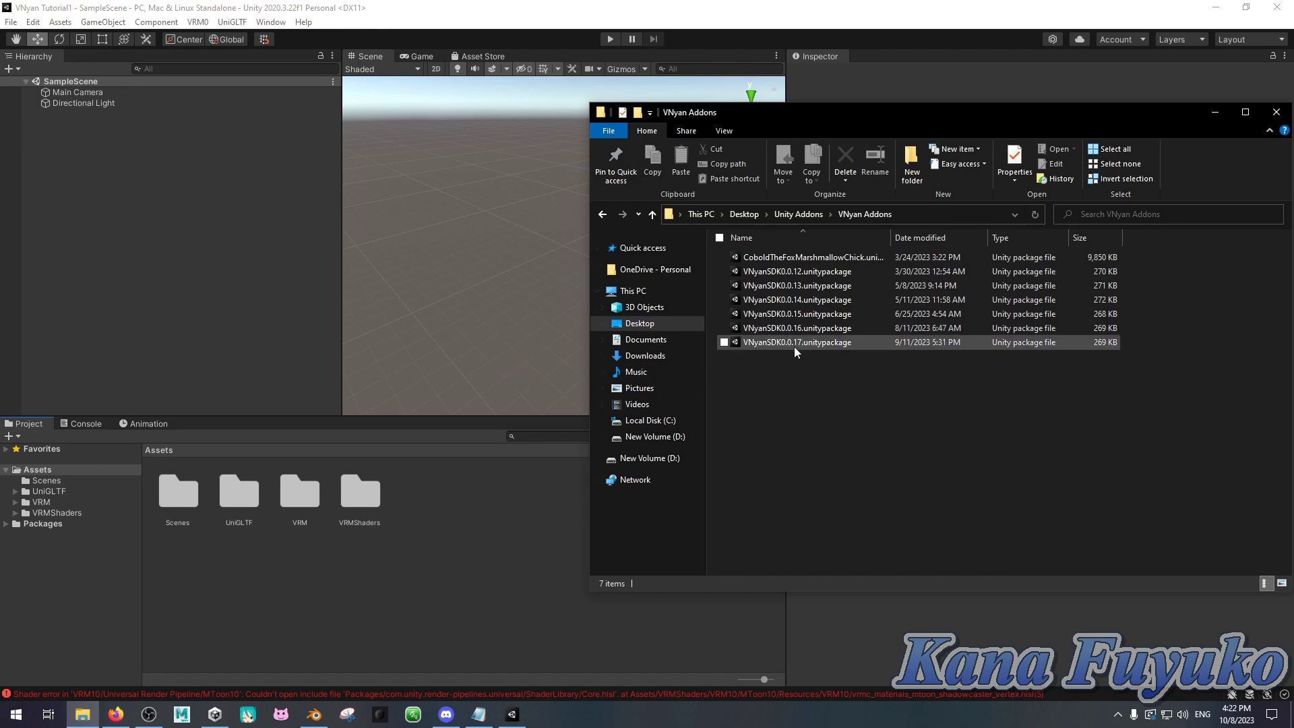
pyautogui.moveTo(791, 345); pyautogui.dragTo(424, 639)
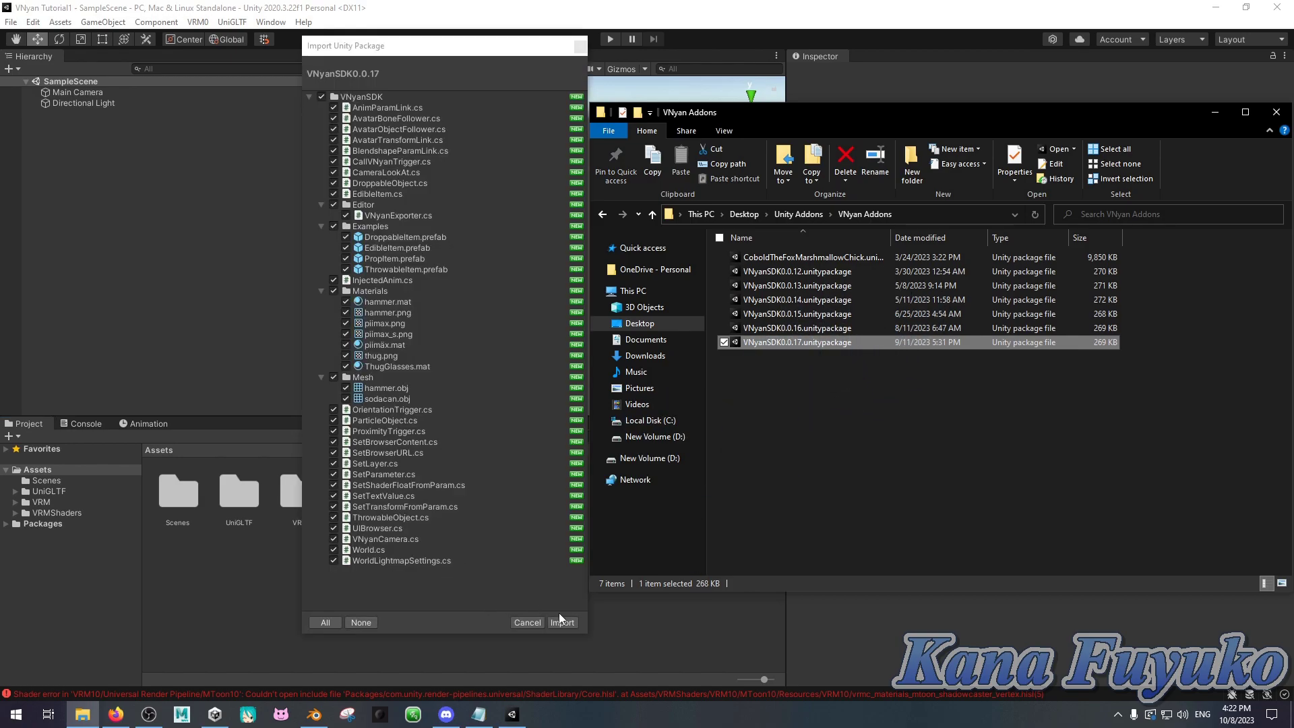
pyautogui.click(562, 623)
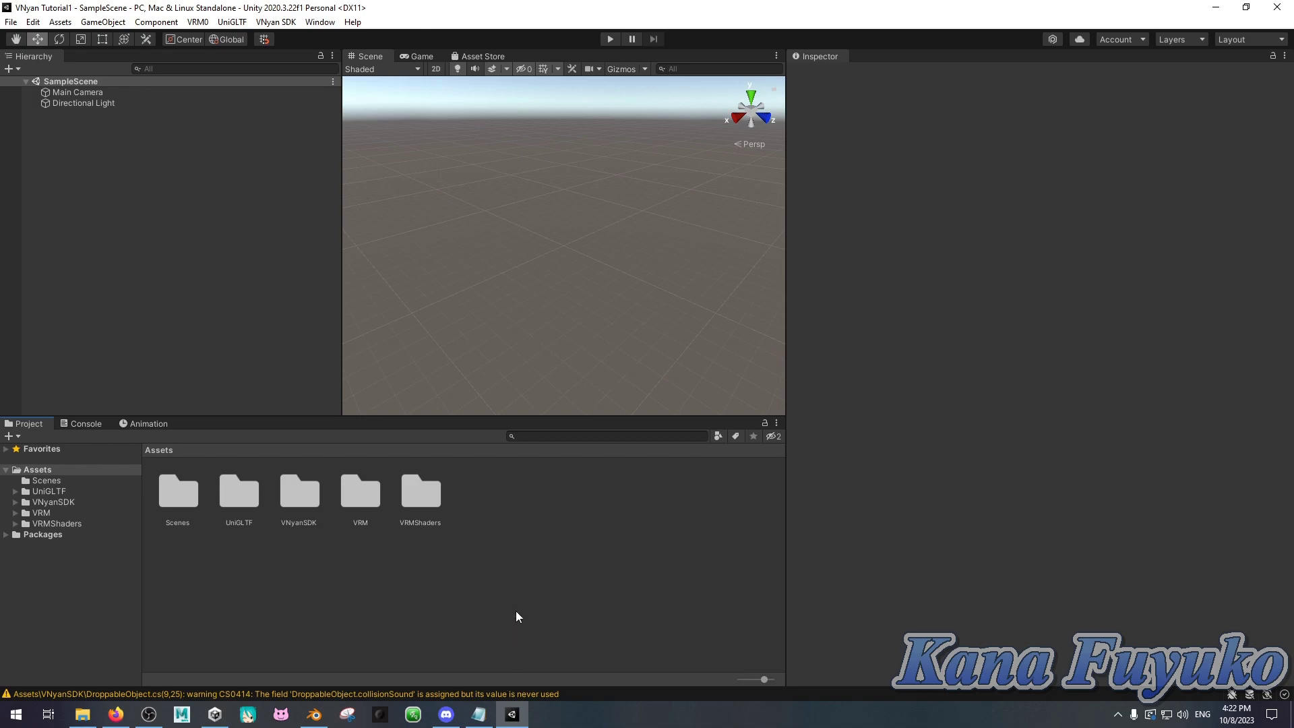
pyautogui.click(297, 492)
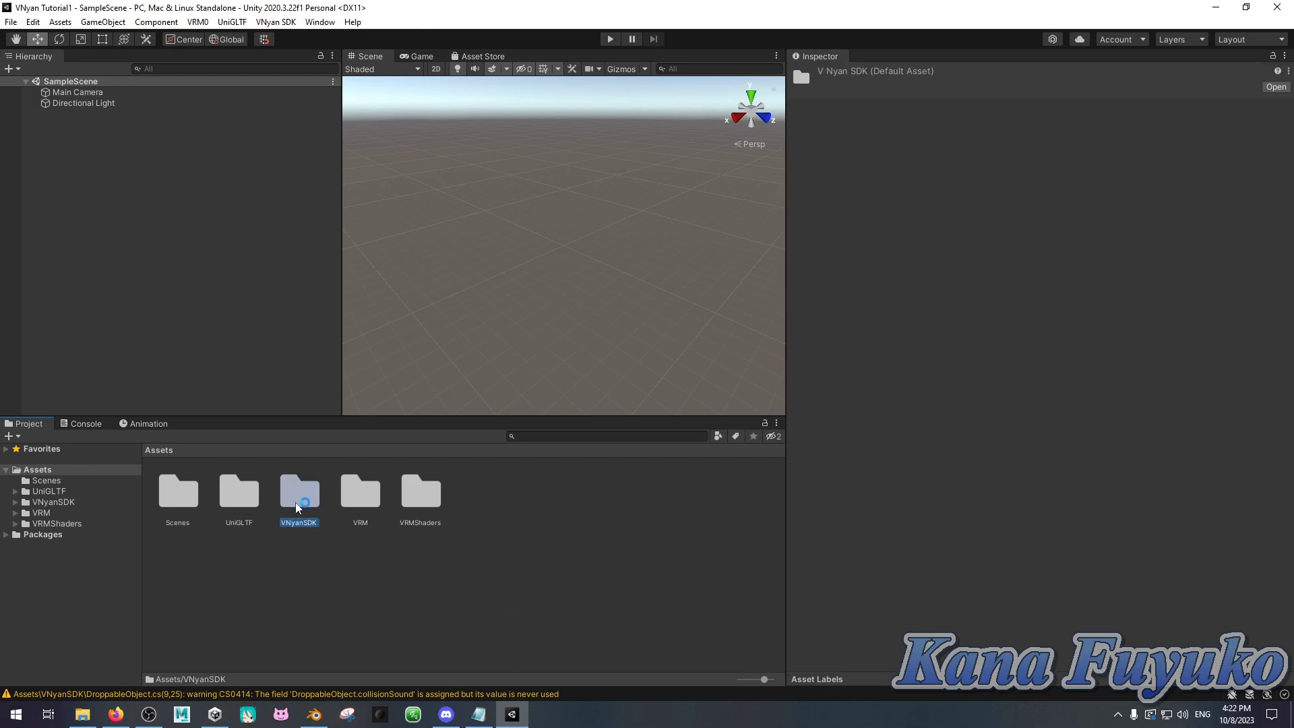
pyautogui.click(315, 534)
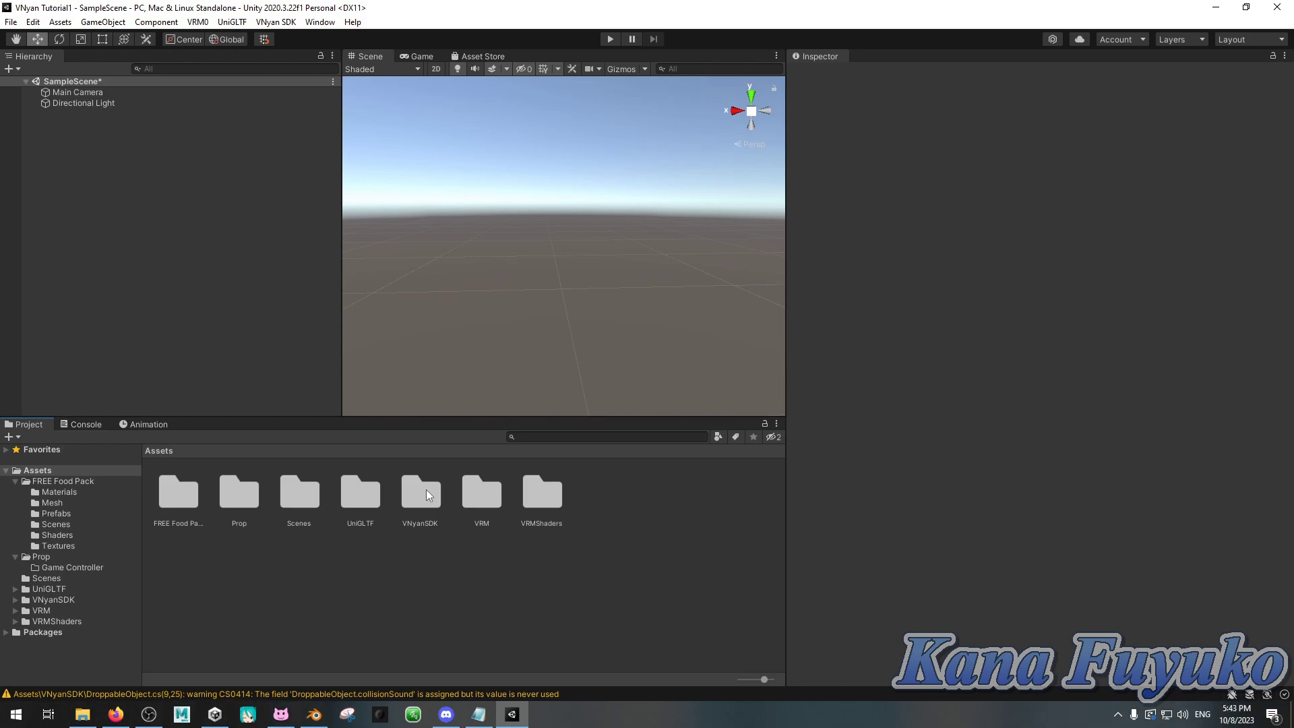
# - Create a folder named Computer Mouse in the project's Assets and open it
pyautogui.rightClick(322, 562)
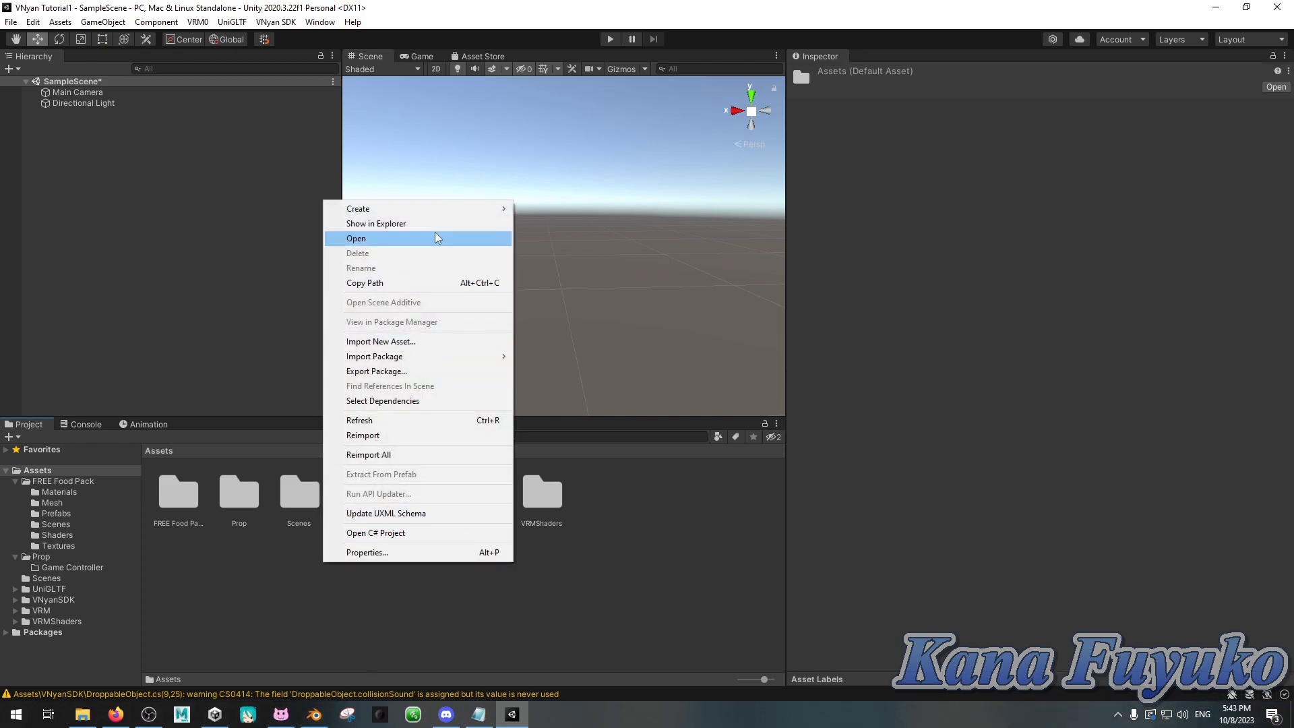
pyautogui.moveTo(448, 210)
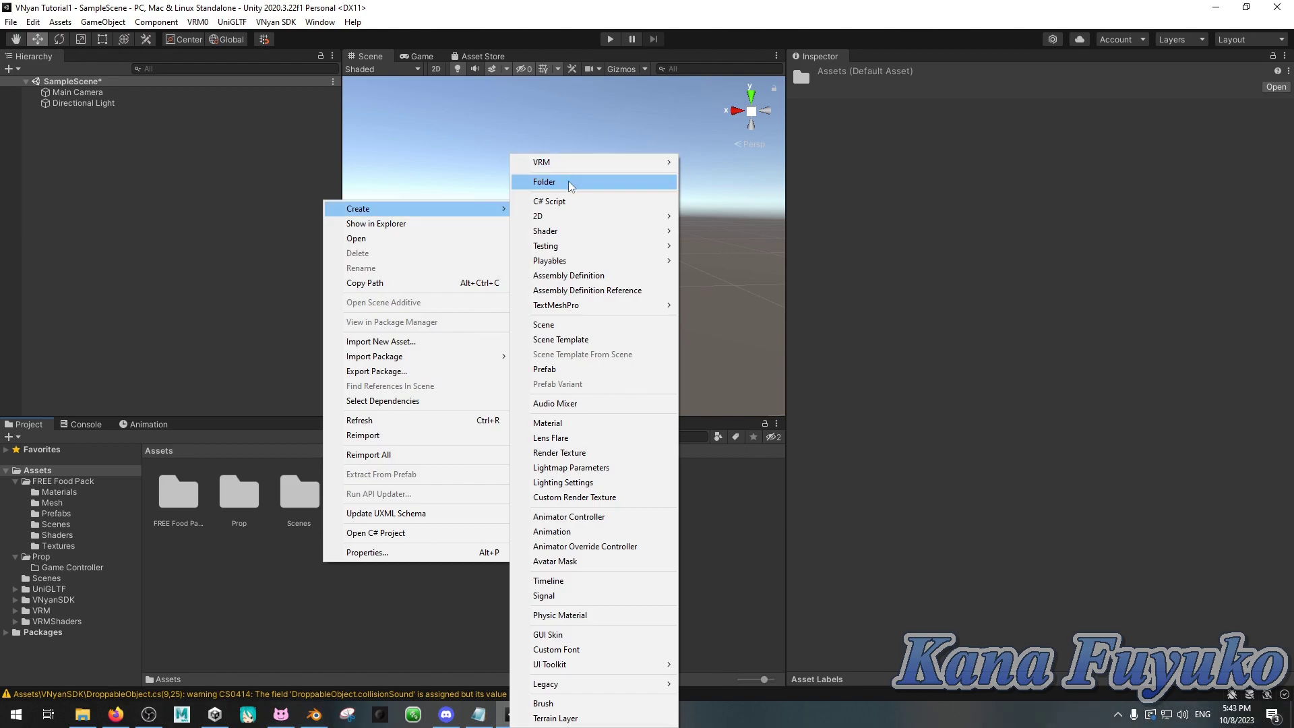
pyautogui.click(568, 181)
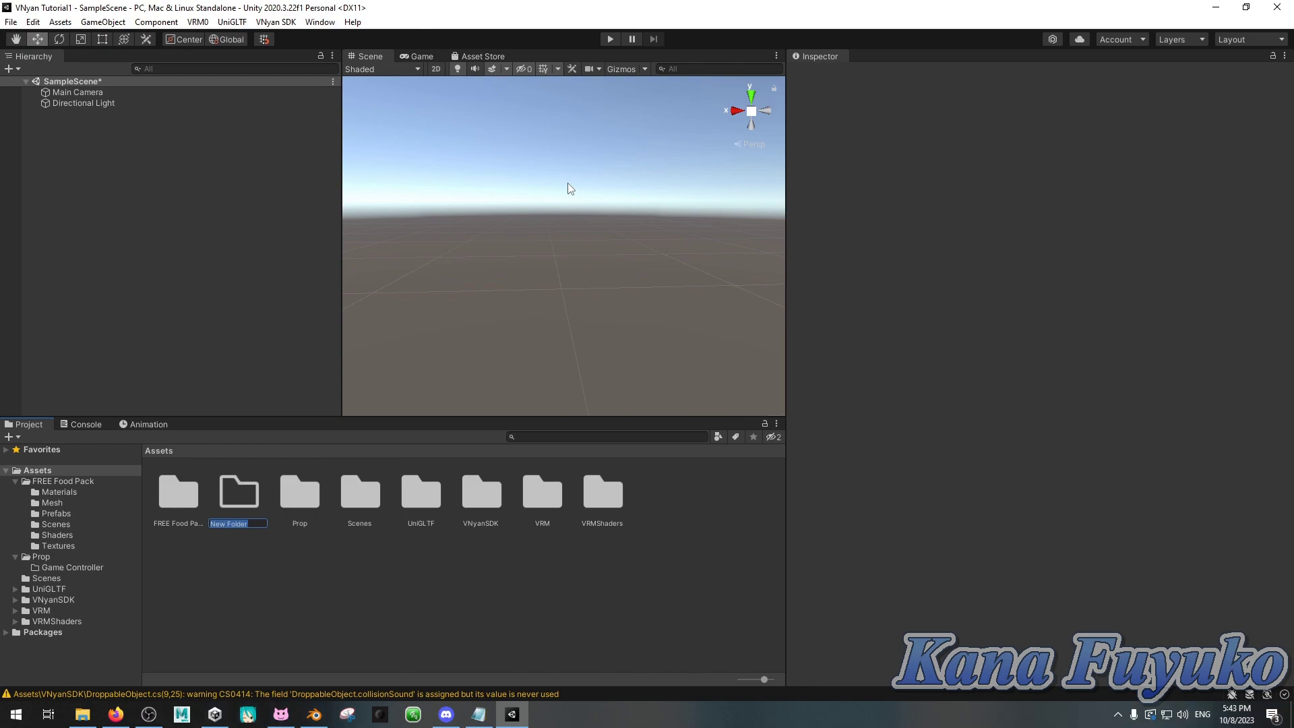
pyautogui.write('Mouse')
pyautogui.hotkey('ctrl', 'a')
pyautogui.write('Computer Mouse')
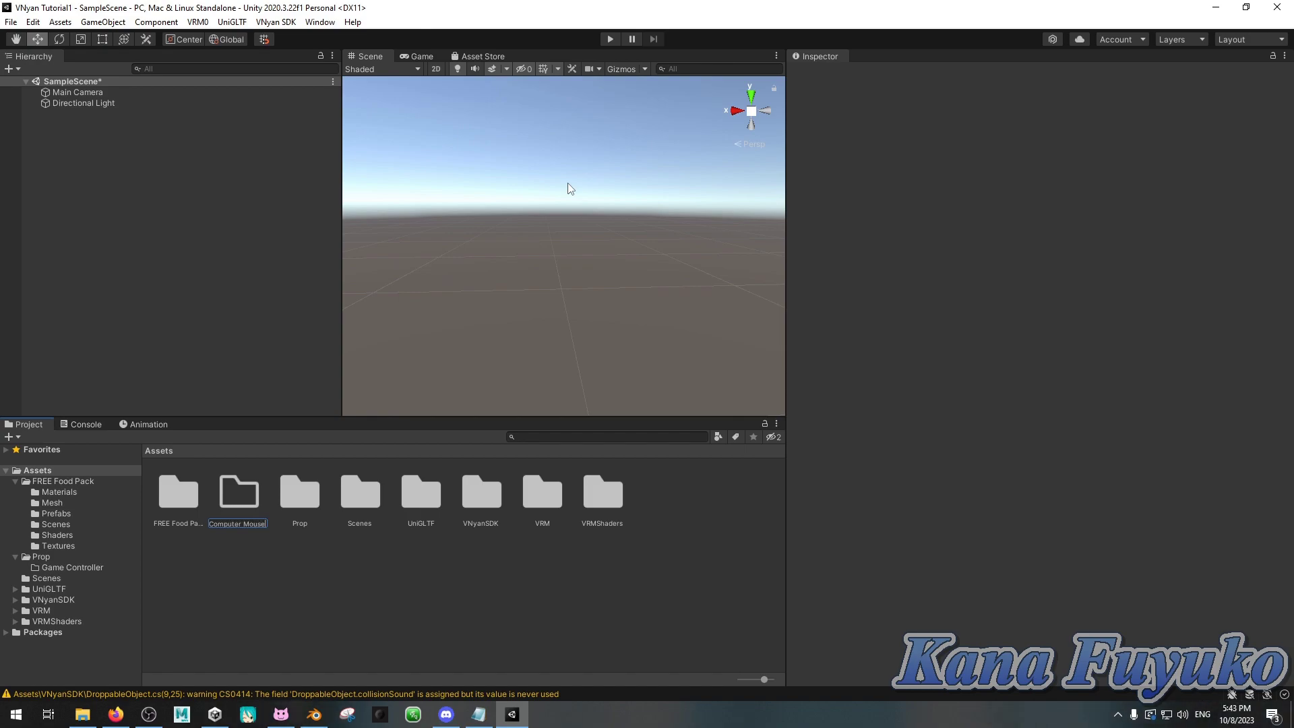
pyautogui.press('Return')
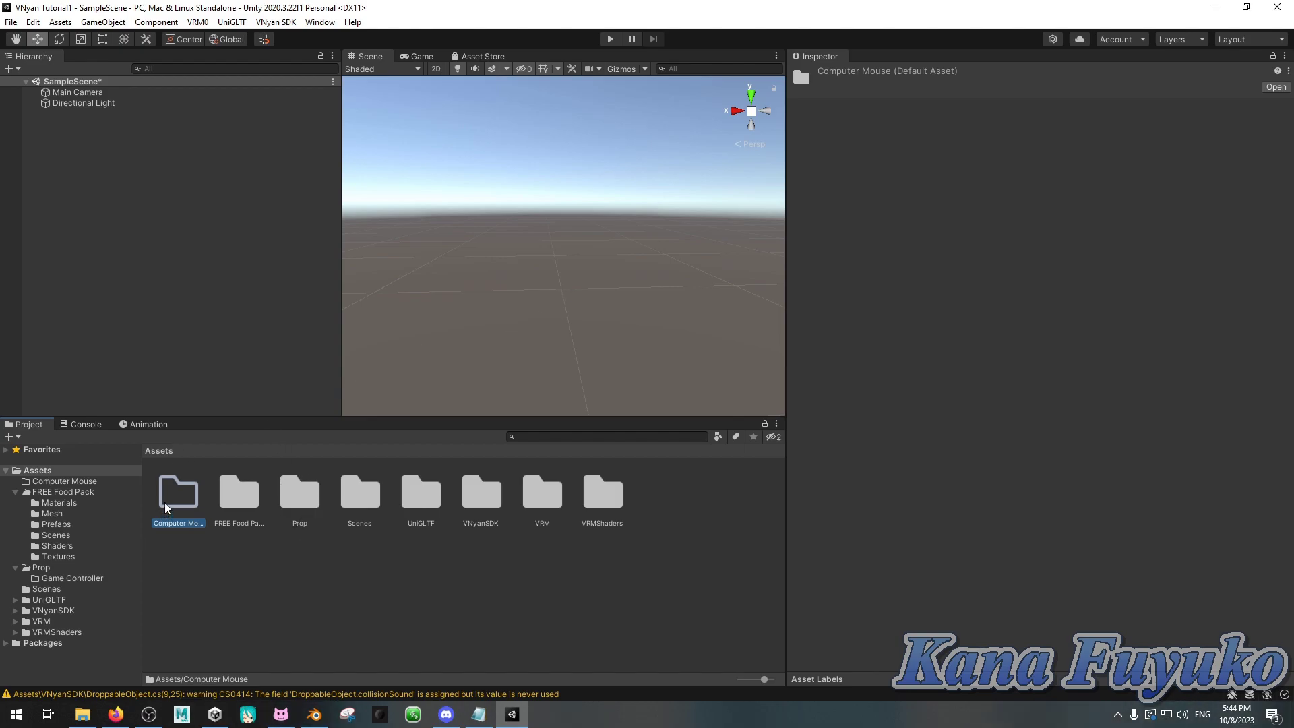
pyautogui.doubleClick(179, 486)
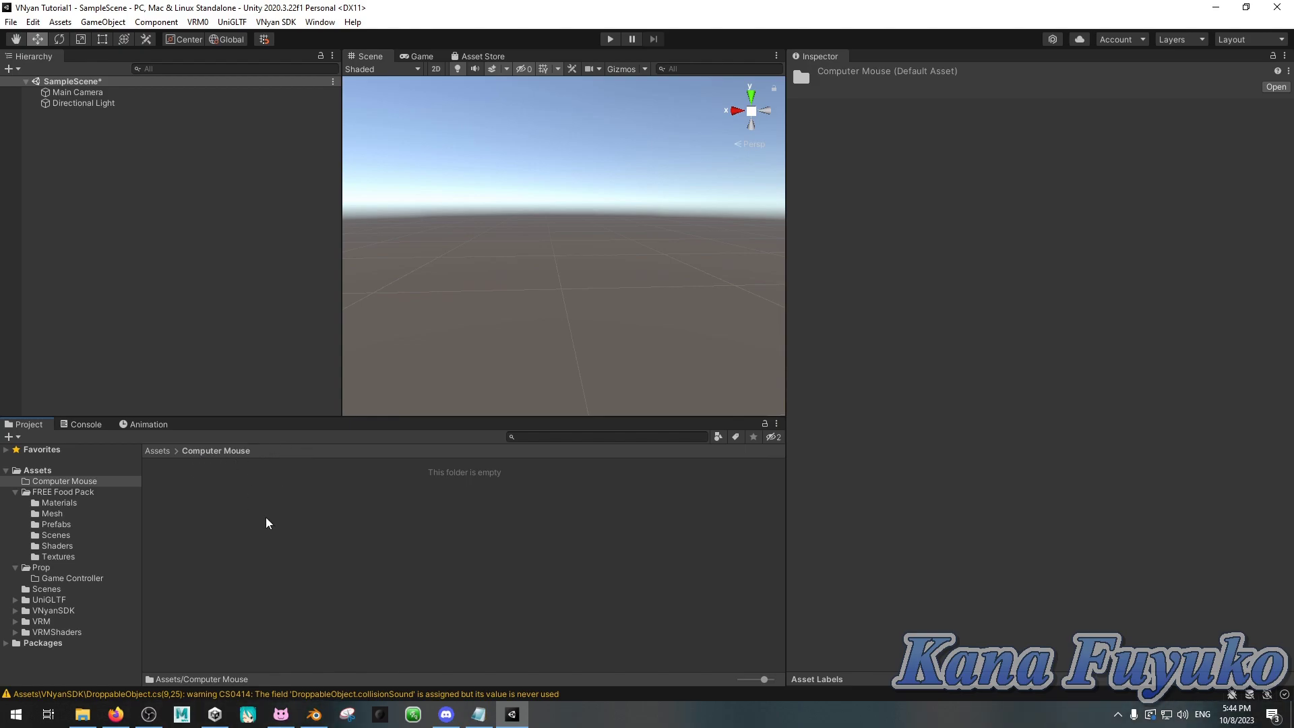
# - Switch to File Explorer and import the selected Tex folder and Mouse.fbx into the Unity project's assets
pyautogui.hotkey('alt', 'Tab')
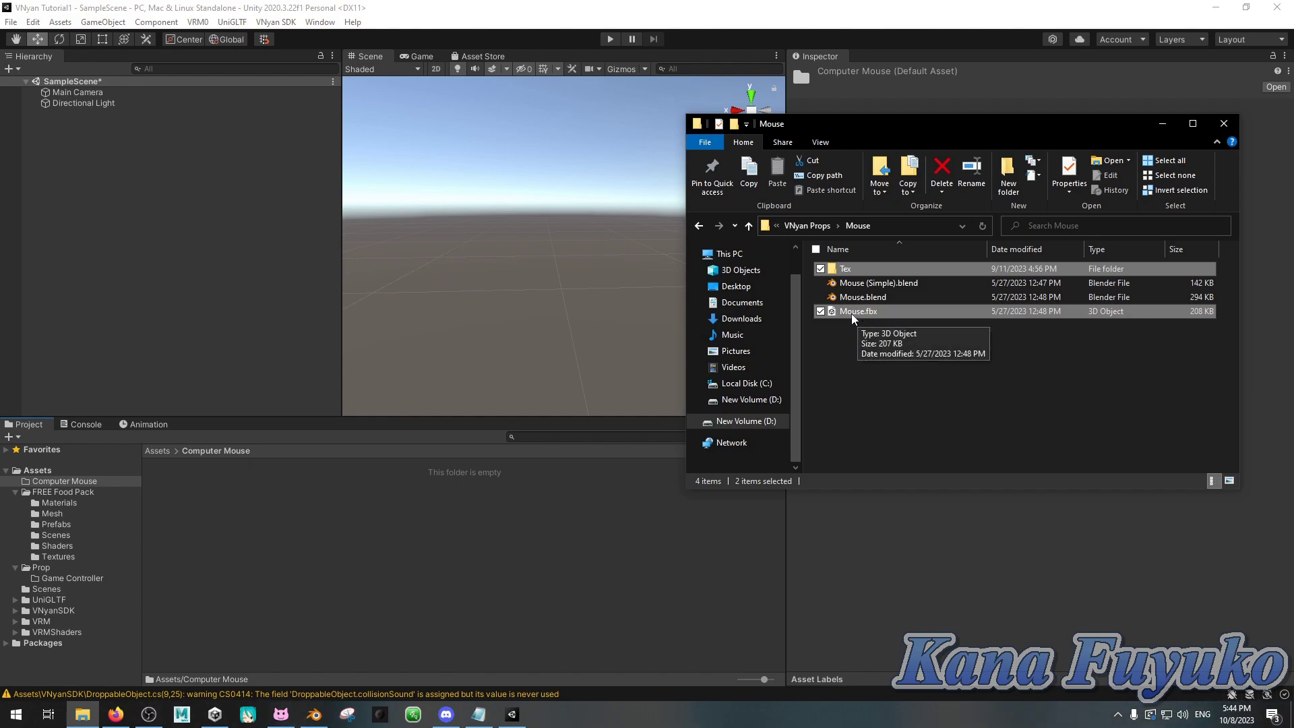
pyautogui.moveTo(860, 345)
pyautogui.mouseDown()
pyautogui.moveTo(817, 248)
pyautogui.moveTo(876, 244)
pyautogui.moveTo(853, 322)
pyautogui.mouseUp()
pyautogui.moveTo(596, 418); pyautogui.dragTo(327, 537)
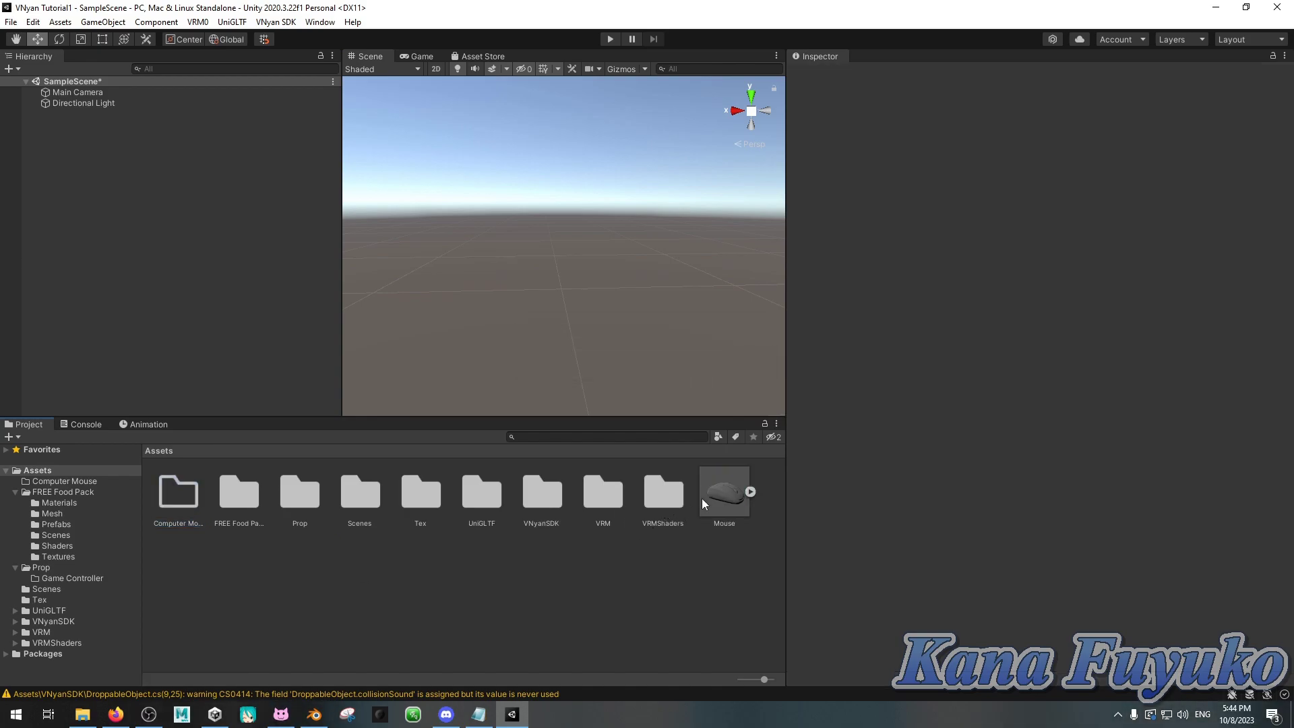
# - Move the Mouse model and the Tex folder into the Computer Mouse folder and open that folder
pyautogui.click(709, 495)
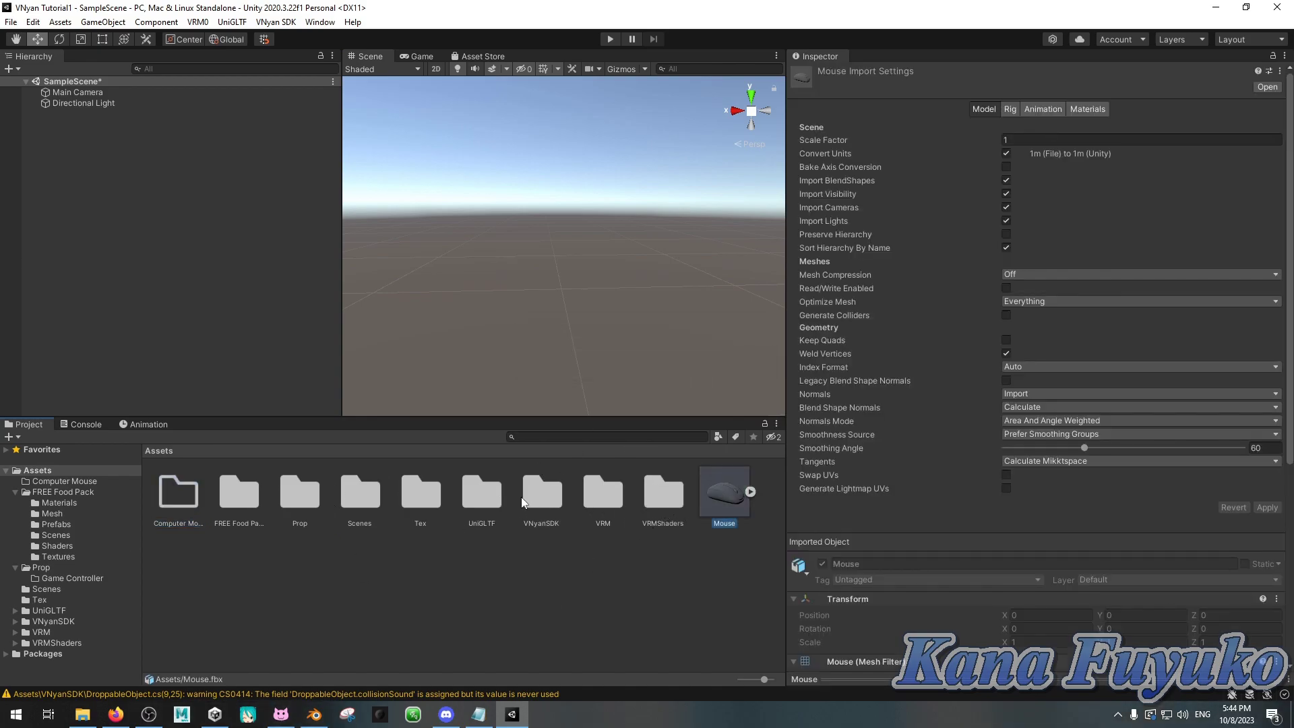
pyautogui.keyDown('ctrl'); pyautogui.click(412, 500); pyautogui.keyUp('ctrl')
pyautogui.moveTo(411, 500); pyautogui.dragTo(177, 500)
pyautogui.doubleClick(176, 500)
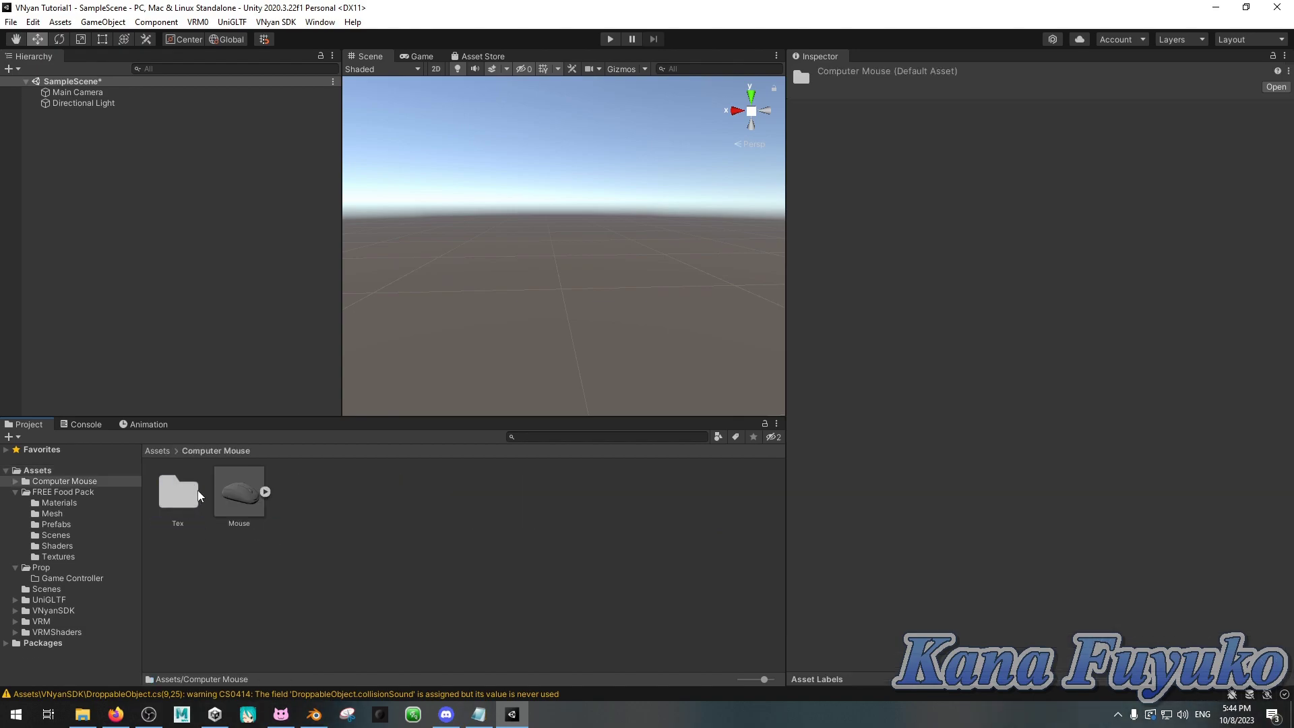
# - Extract the Mouse model's embedded materials into a new Materials folder inside the Computer Mouse folder
pyautogui.click(249, 491)
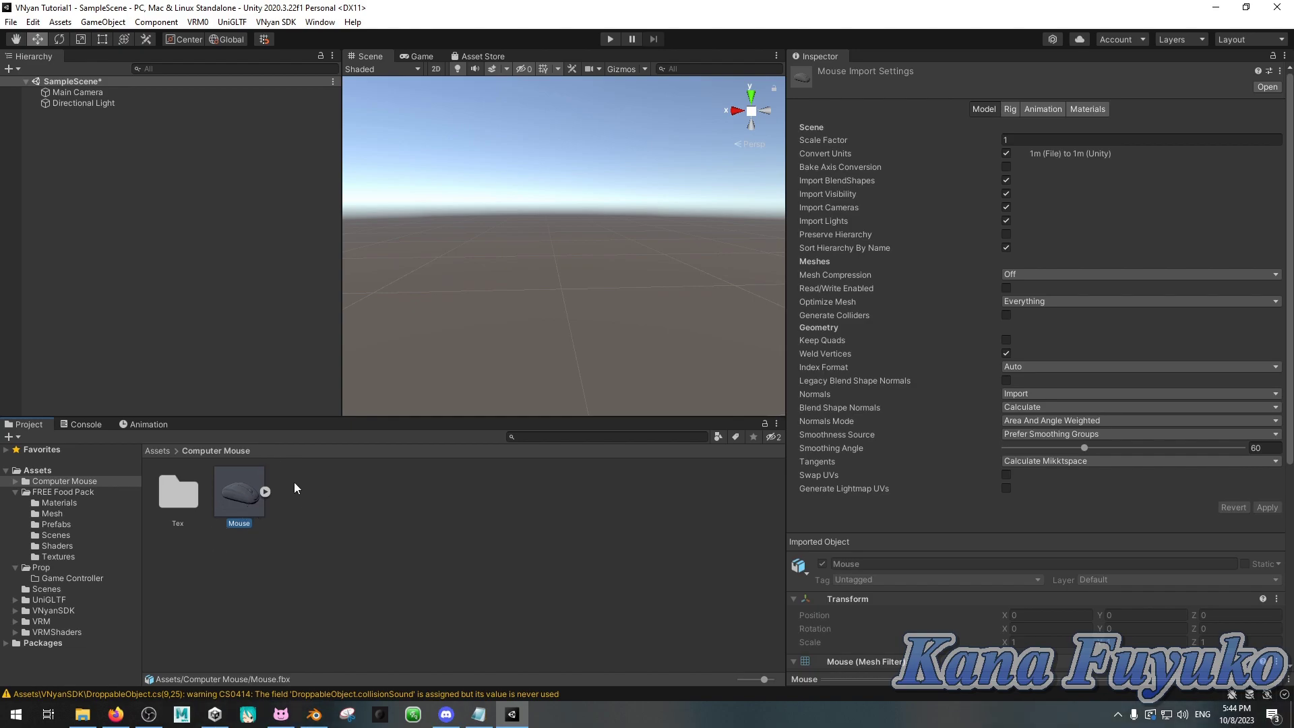
pyautogui.click(1096, 110)
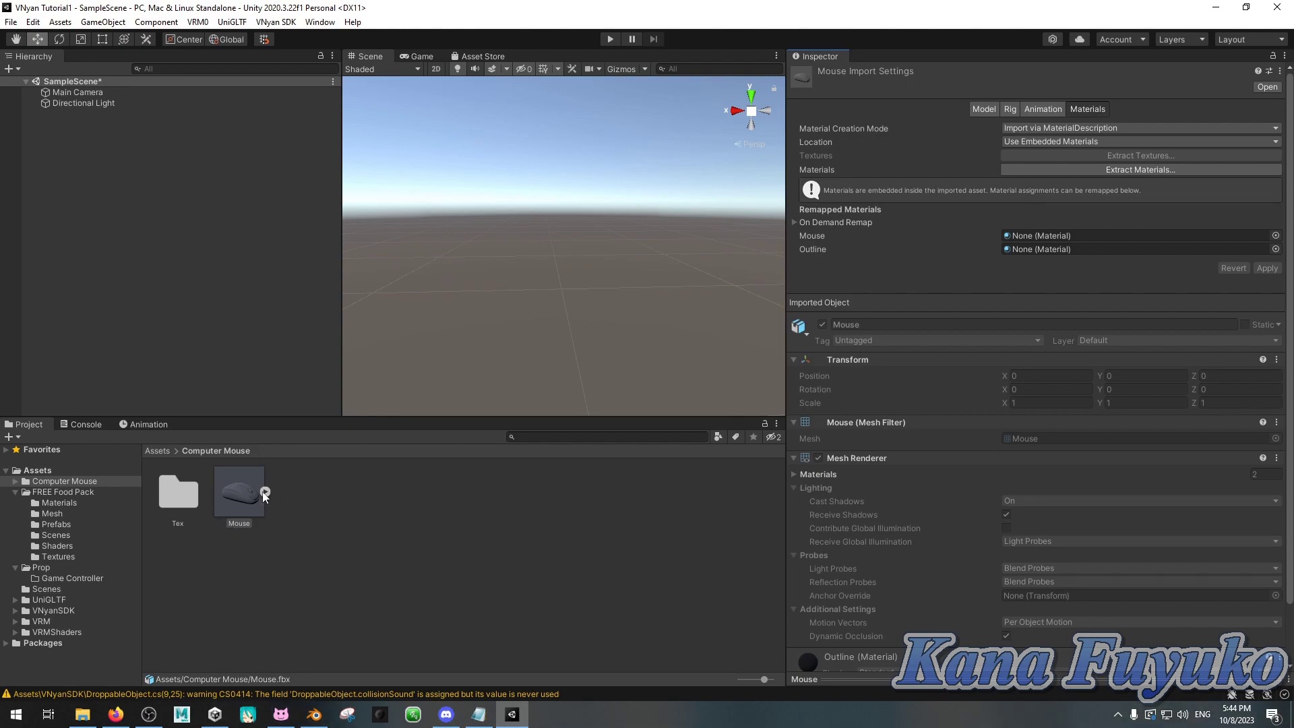
pyautogui.click(1127, 170)
pyautogui.rightClick(307, 338)
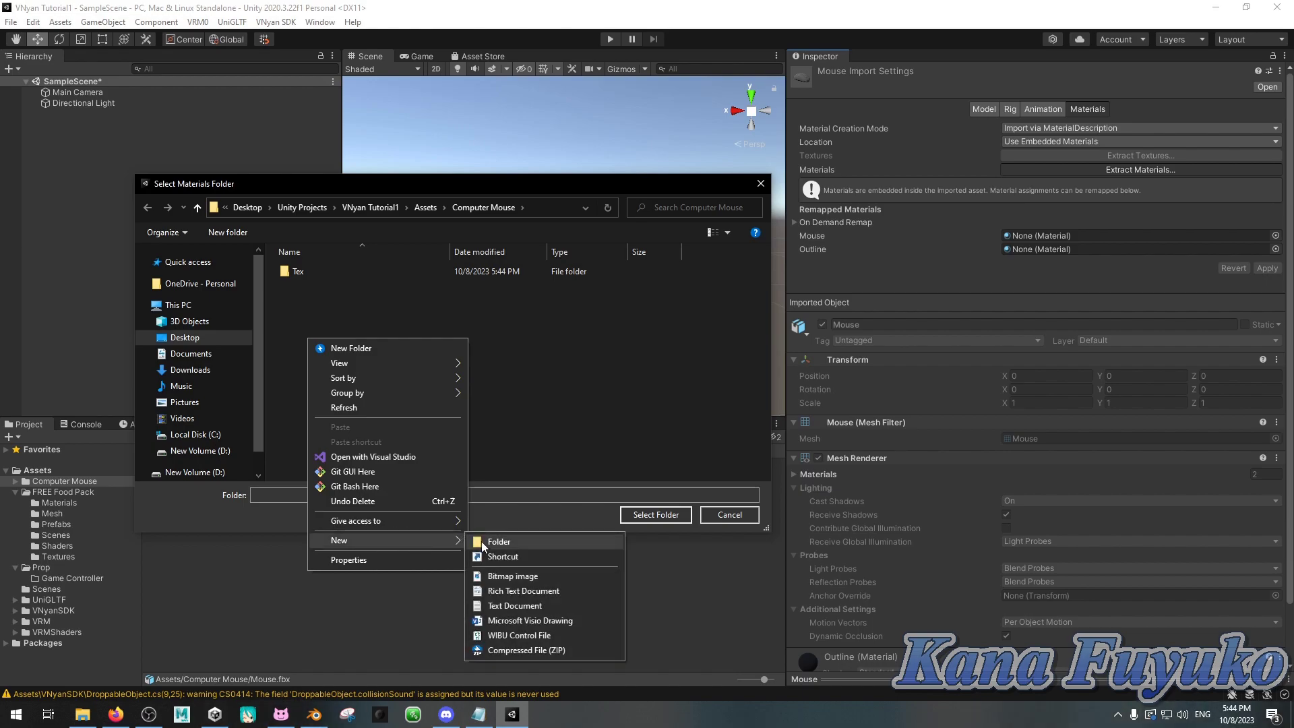
pyautogui.click(485, 541)
pyautogui.write('M')
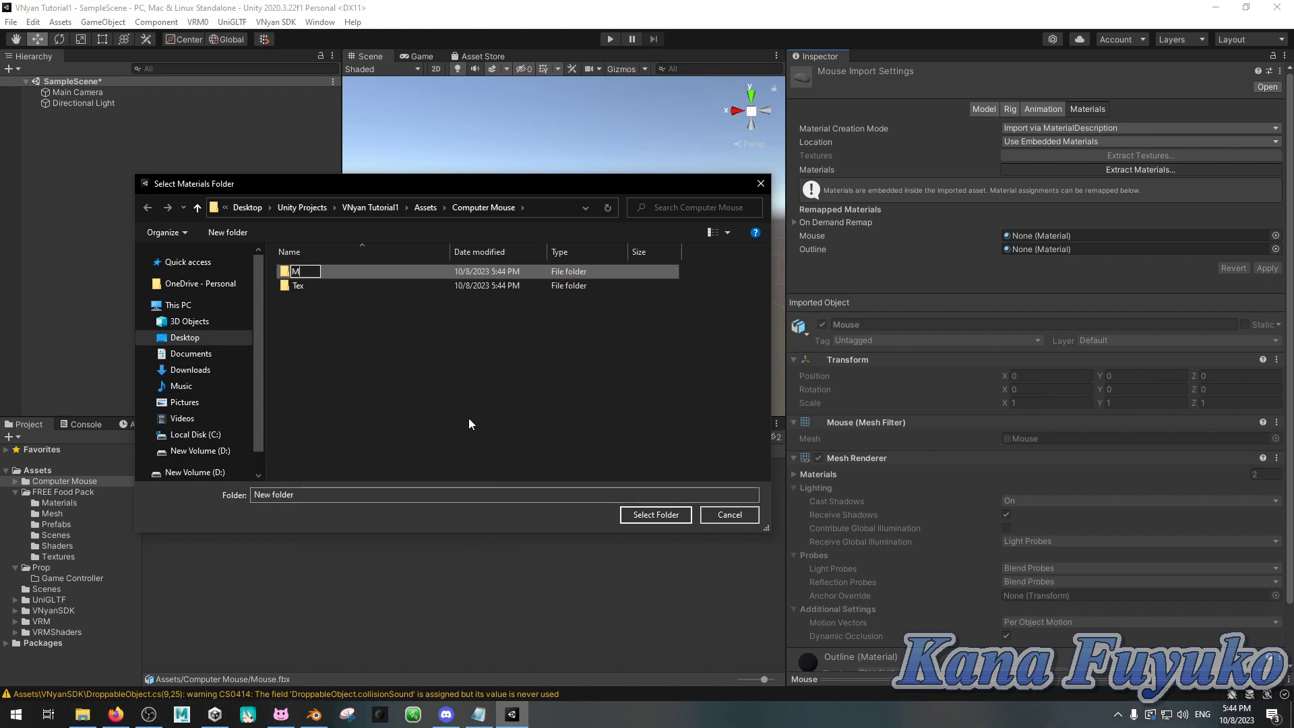
pyautogui.write('aterials')
pyautogui.press('Return')
pyautogui.doubleClick(347, 270)
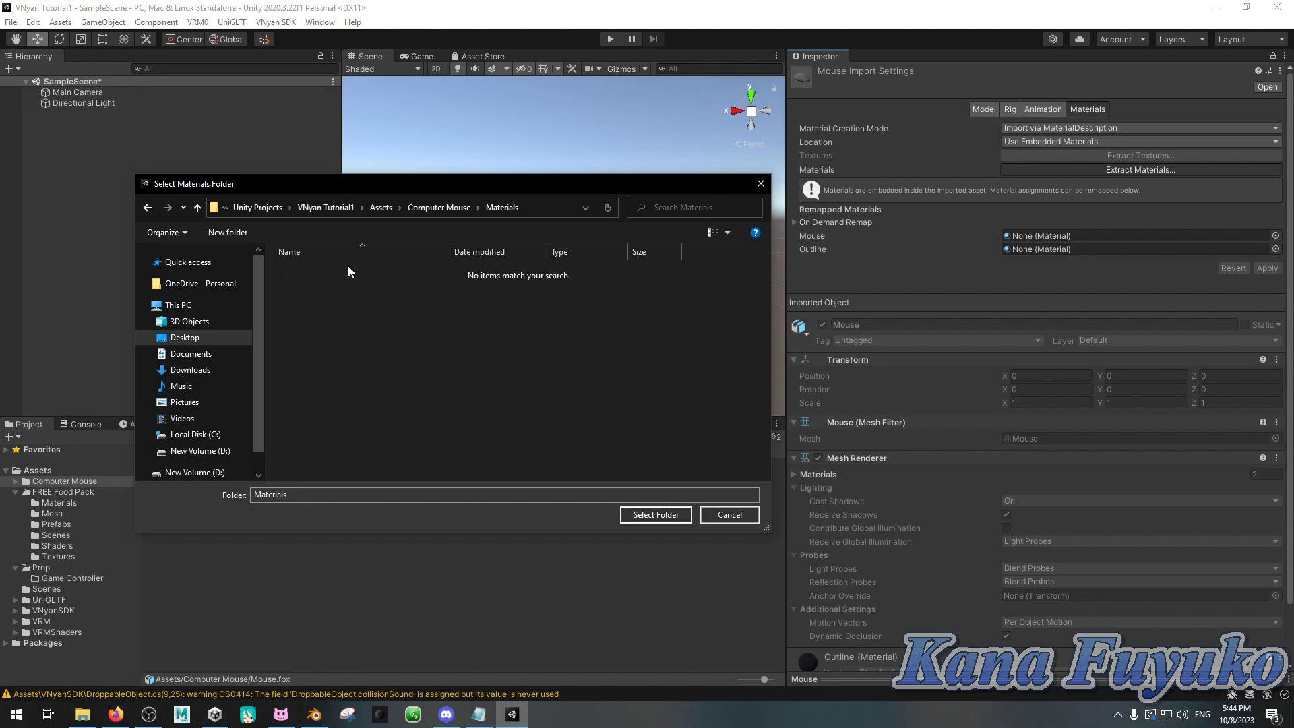
pyautogui.click(656, 512)
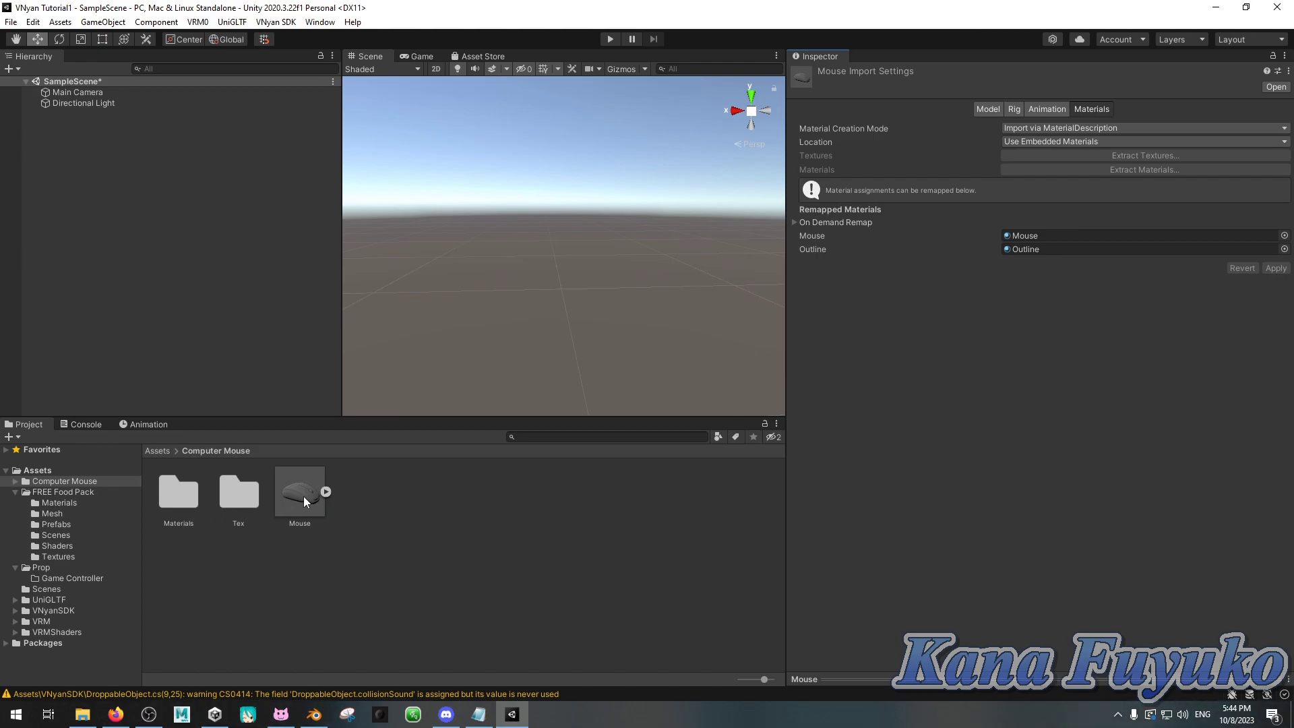
# - Add the Mouse model to SampleScene and view it at an angle
pyautogui.moveTo(301, 492); pyautogui.dragTo(160, 270)
pyautogui.scroll(-5, 498, 270)
pyautogui.keyDown('alt'); pyautogui.moveTo(498, 270); pyautogui.dragTo(693, 247); pyautogui.keyUp('alt')
# - Set the shader of both the Mouse and Outline materials to VRM/MToon
pyautogui.doubleClick(167, 500)
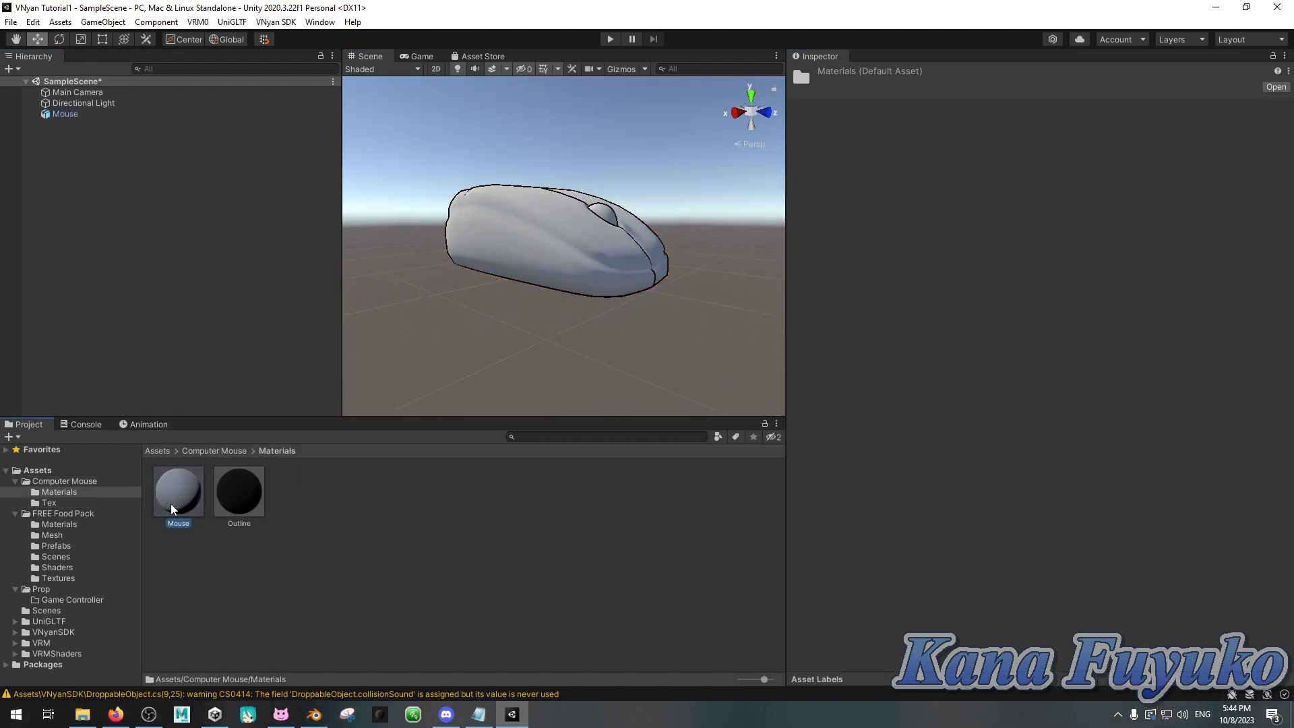
pyautogui.click(168, 504)
pyautogui.keyDown('shift'); pyautogui.click(239, 495); pyautogui.keyUp('shift')
pyautogui.click(886, 86)
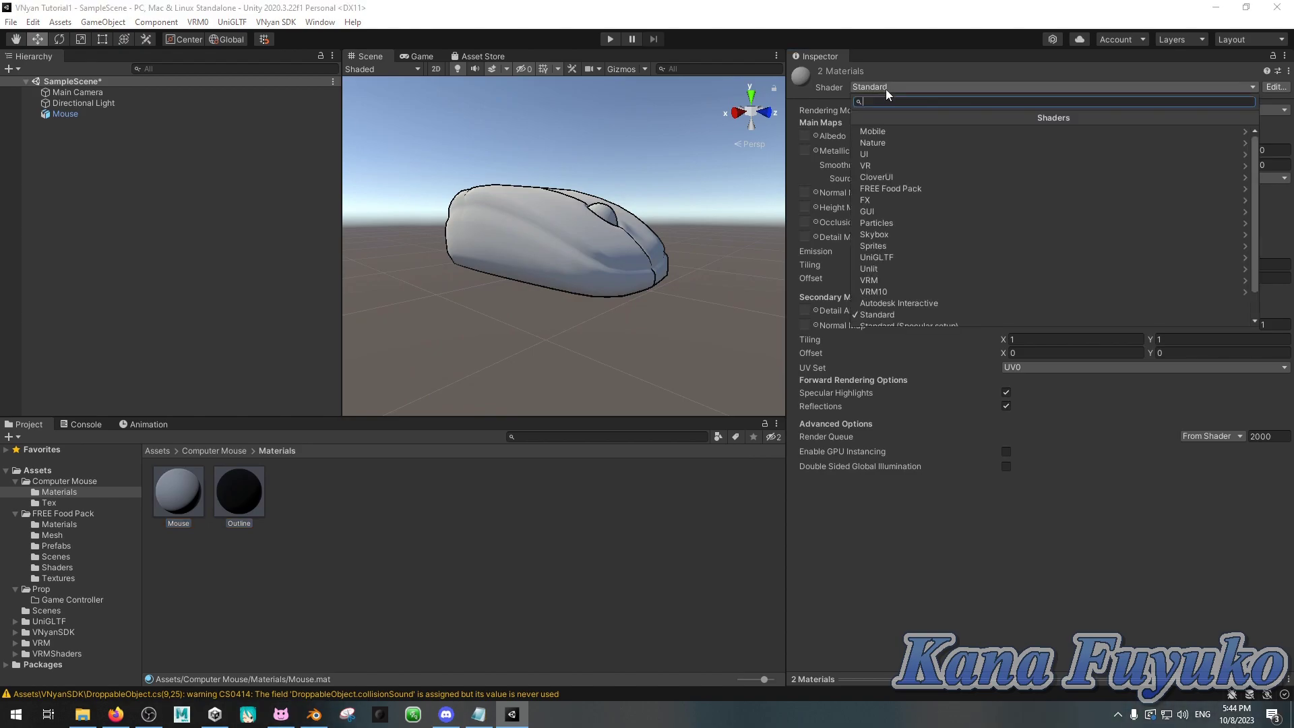
pyautogui.click(896, 279)
pyautogui.click(875, 132)
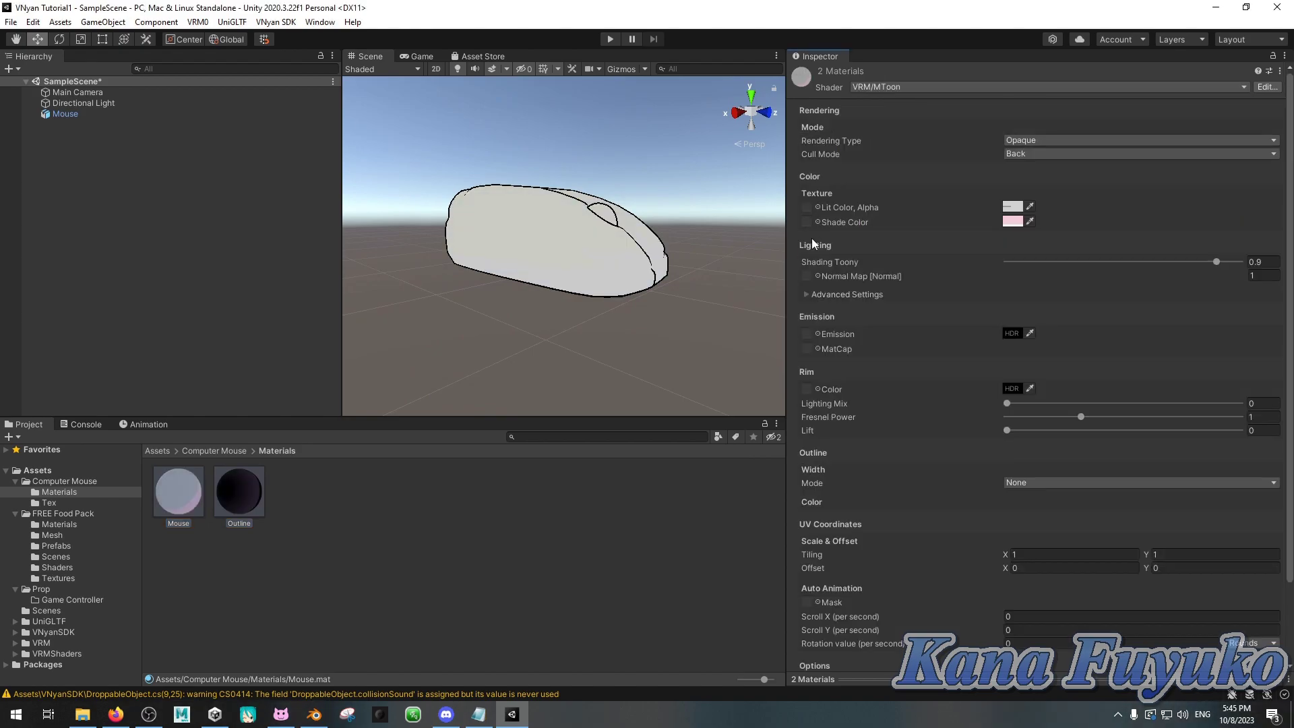
# - Set the Outline material's shade color to black
pyautogui.click(228, 511)
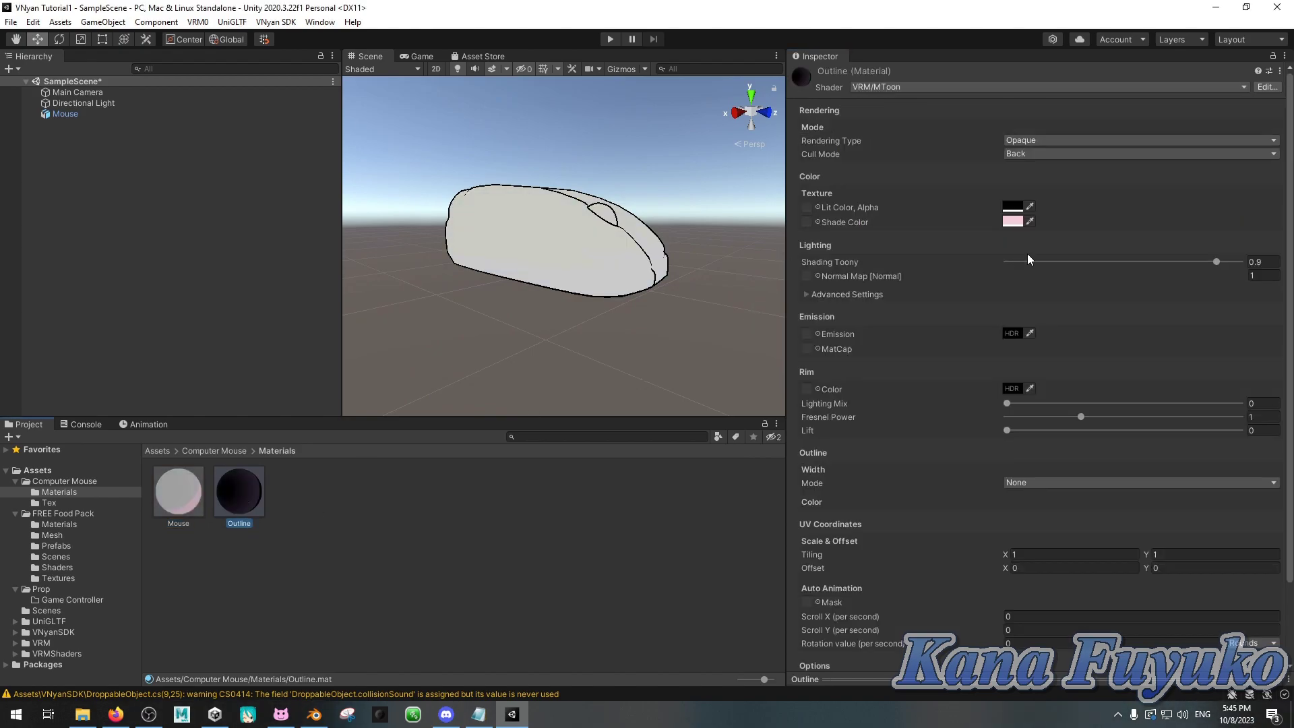
pyautogui.click(1013, 222)
pyautogui.moveTo(1063, 316); pyautogui.dragTo(1011, 429)
# - Set the Mouse material's shade color to white (FFFFFF)
pyautogui.click(178, 492)
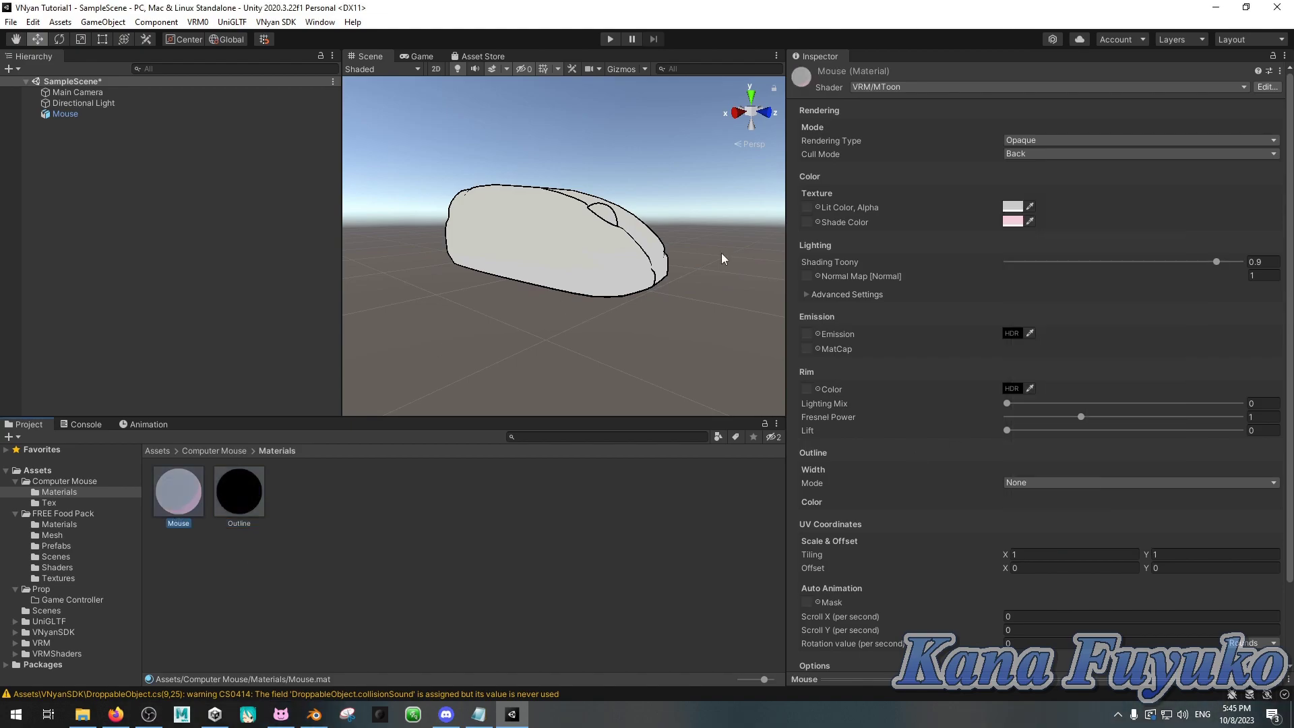
pyautogui.click(1011, 221)
pyautogui.click(1054, 293)
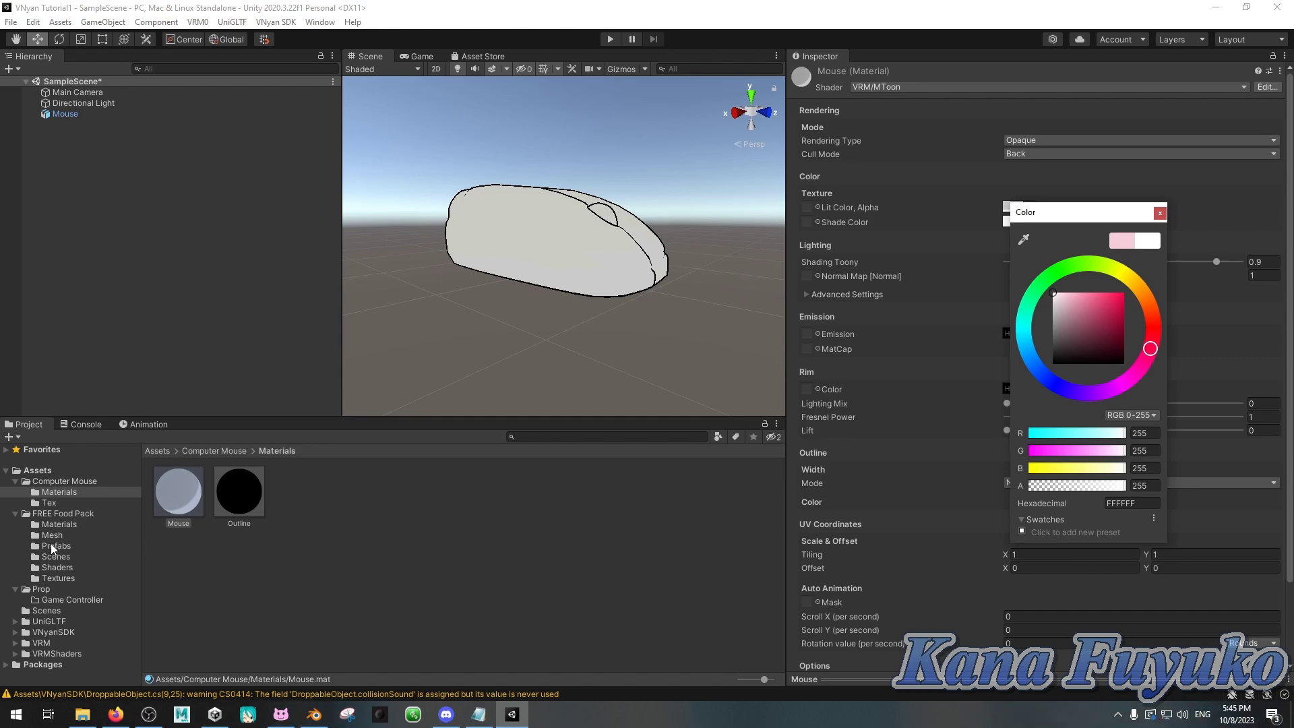
# - Assign the Mouse texture from the Tex folder to the Mouse material's Lit Color and Shade Color slots
pyautogui.click(44, 503)
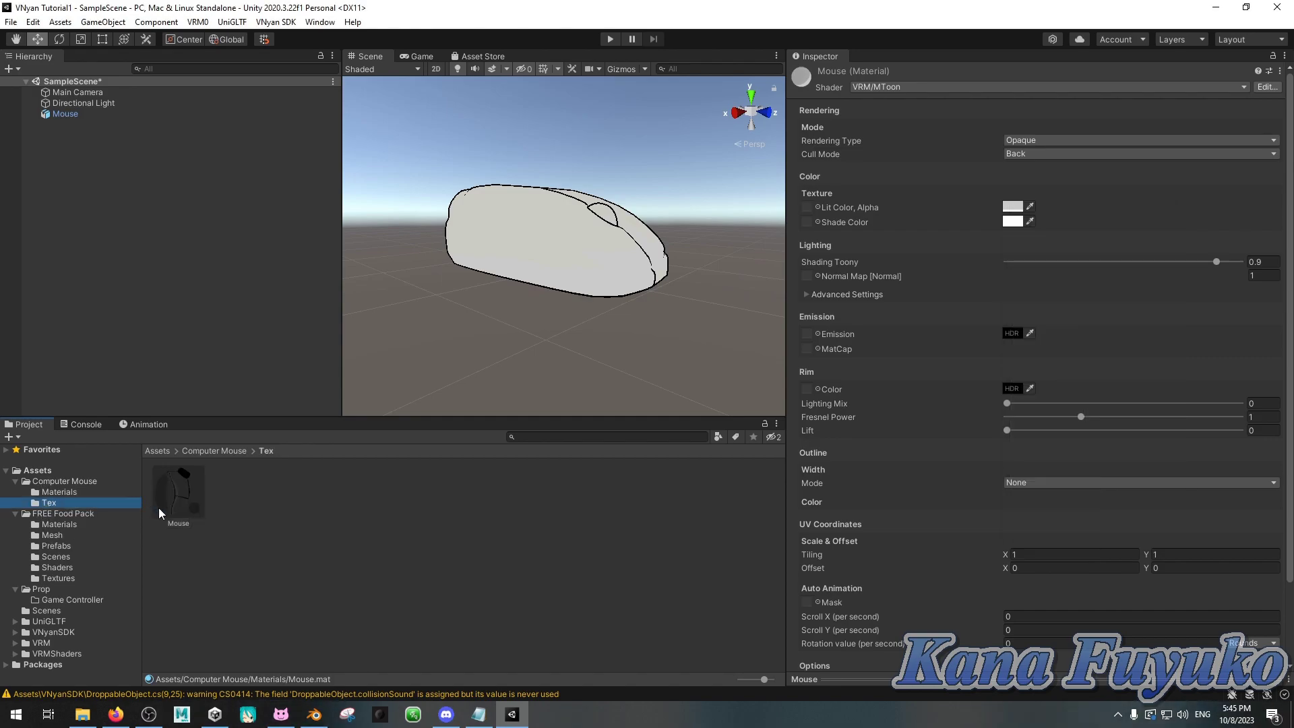
pyautogui.moveTo(163, 508); pyautogui.dragTo(819, 208)
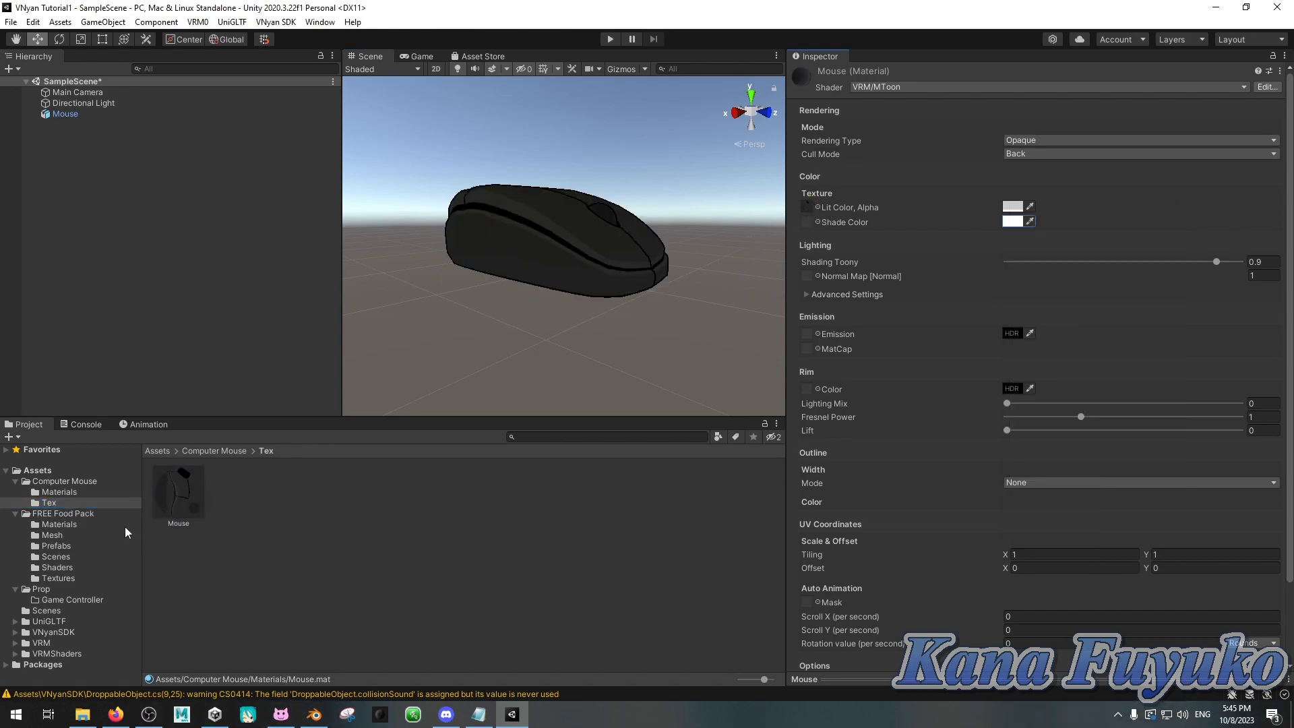
pyautogui.moveTo(178, 496); pyautogui.dragTo(807, 222)
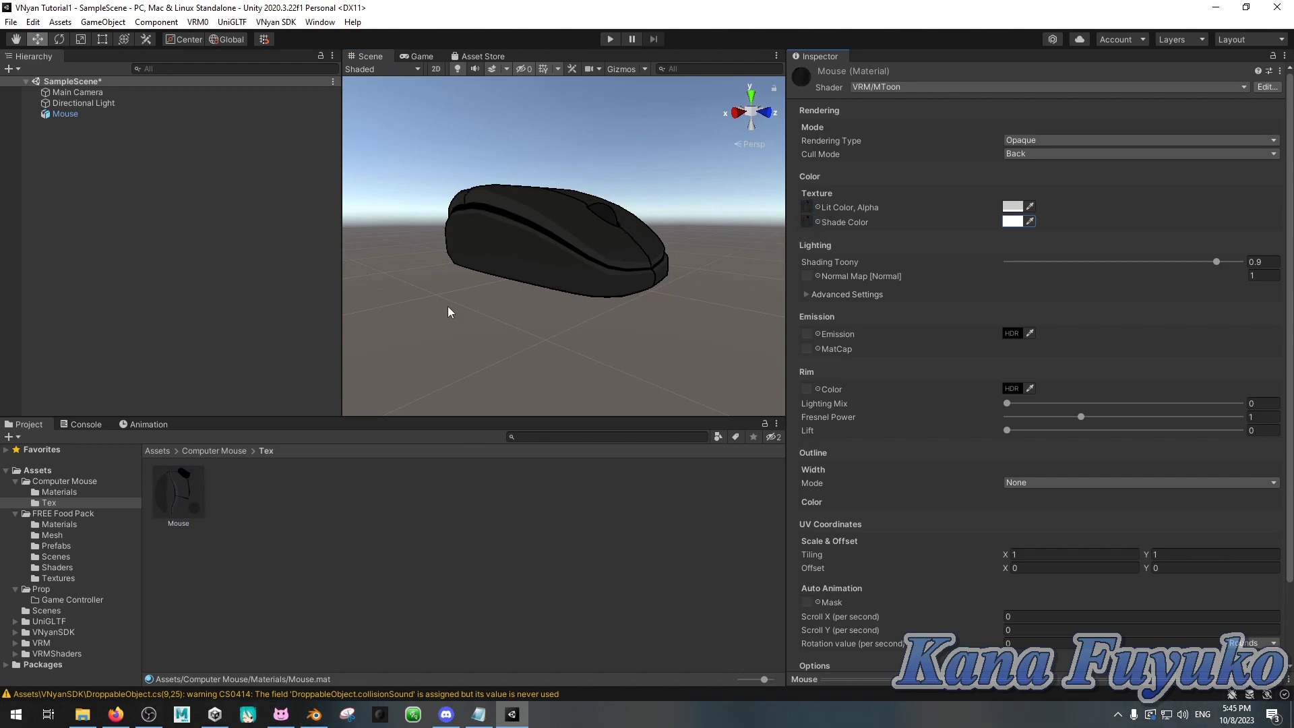
# - Set the scale factor to 0.3 in the import settings of the Mouse model from the Computer Mouse folder and apply it
pyautogui.moveTo(447, 306)
pyautogui.keyDown('alt'); pyautogui.mouseDown()
pyautogui.moveTo(448, 229)
pyautogui.moveTo(435, 291)
pyautogui.mouseUp(); pyautogui.keyUp('alt')
pyautogui.click(213, 453)
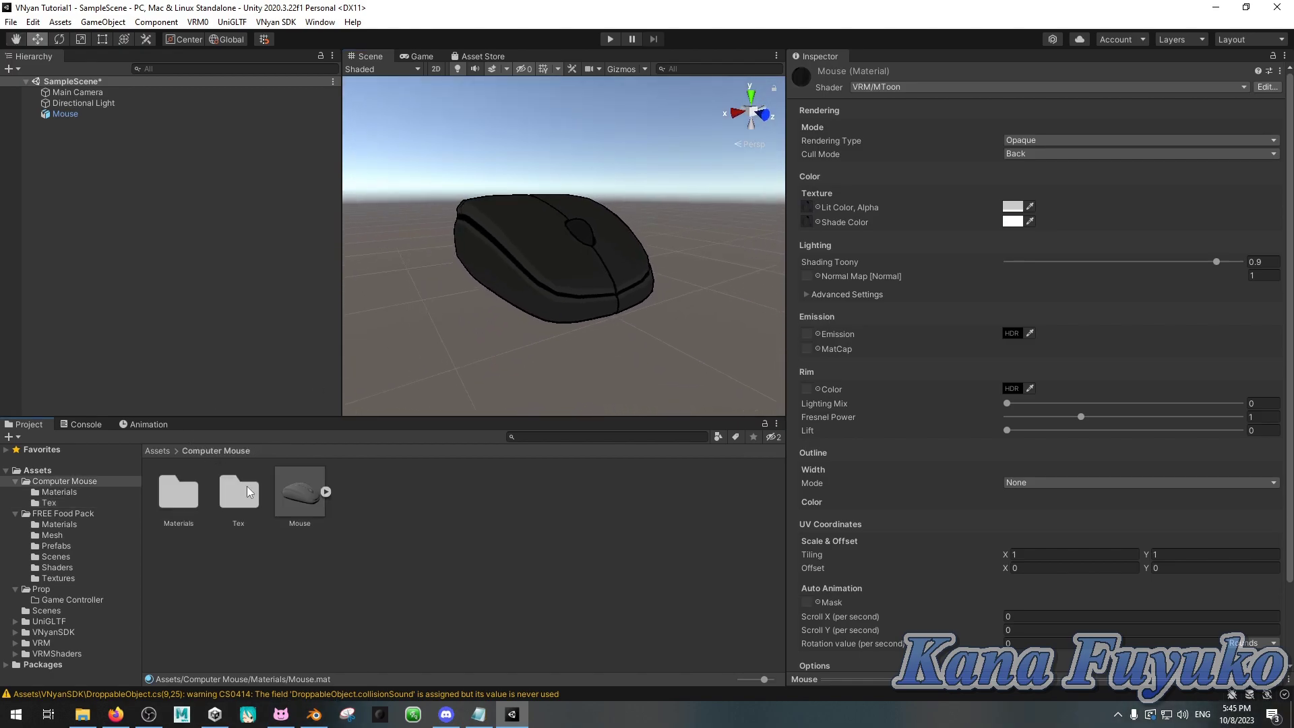
pyautogui.click(320, 469)
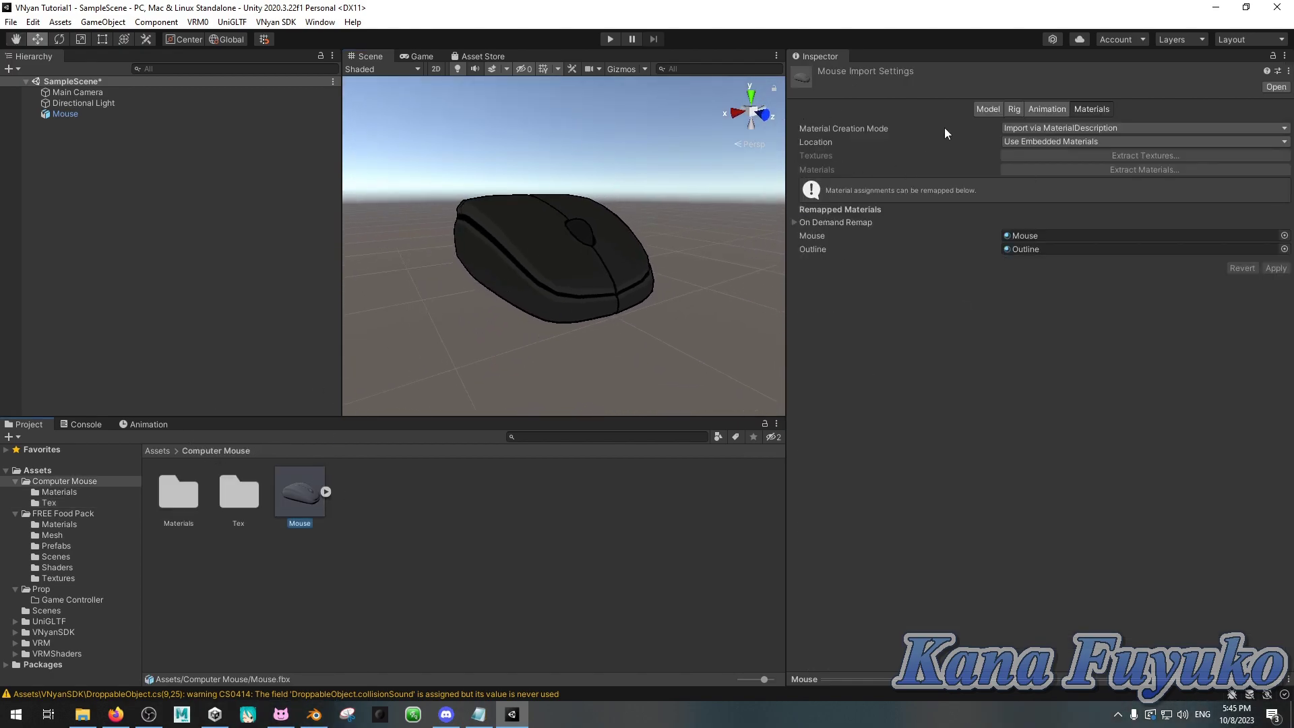
pyautogui.moveTo(594, 283)
pyautogui.keyDown('alt'); pyautogui.mouseDown()
pyautogui.moveTo(813, 285)
pyautogui.moveTo(578, 288)
pyautogui.mouseUp(); pyautogui.keyUp('alt')
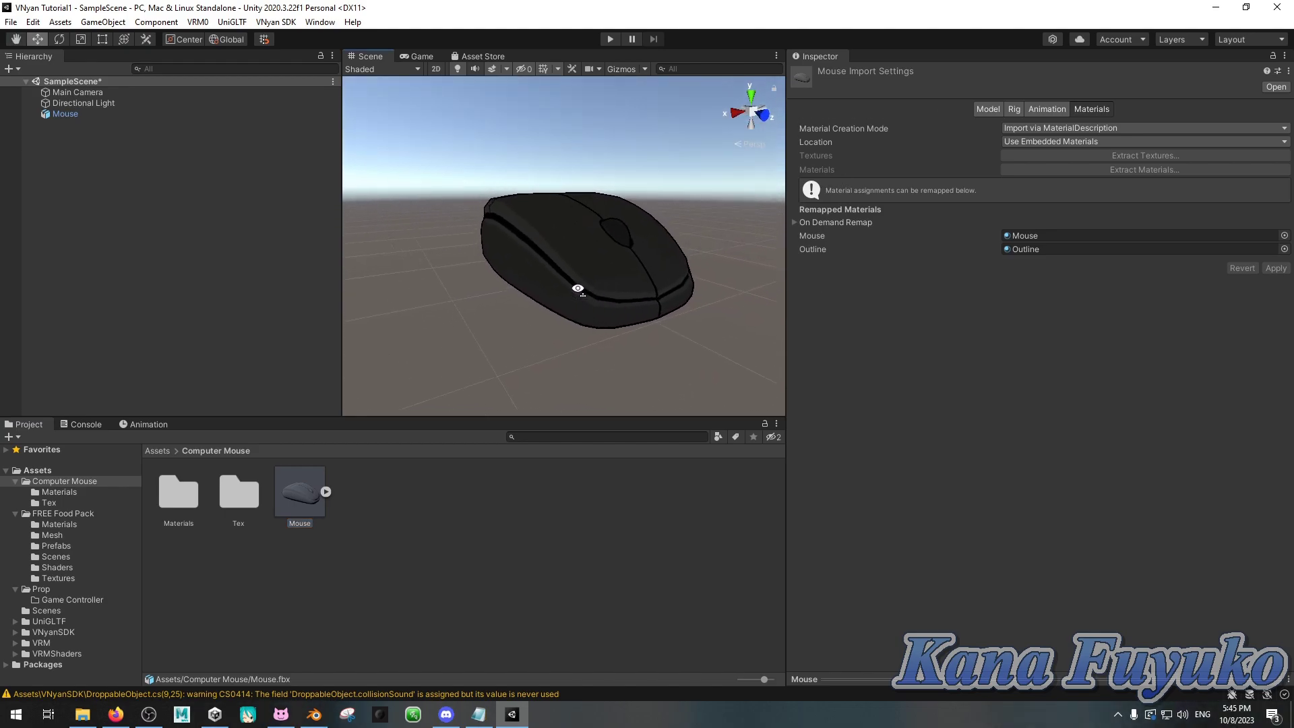
pyautogui.click(988, 110)
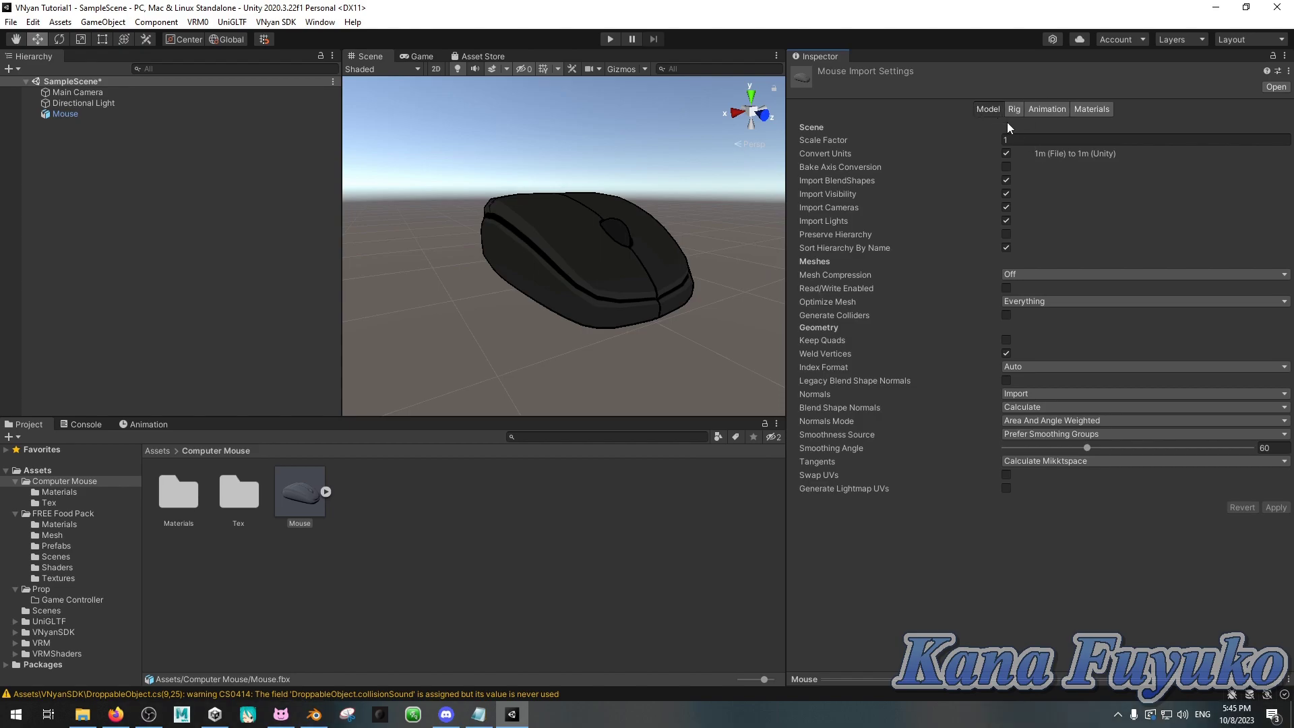
pyautogui.write('0.3')
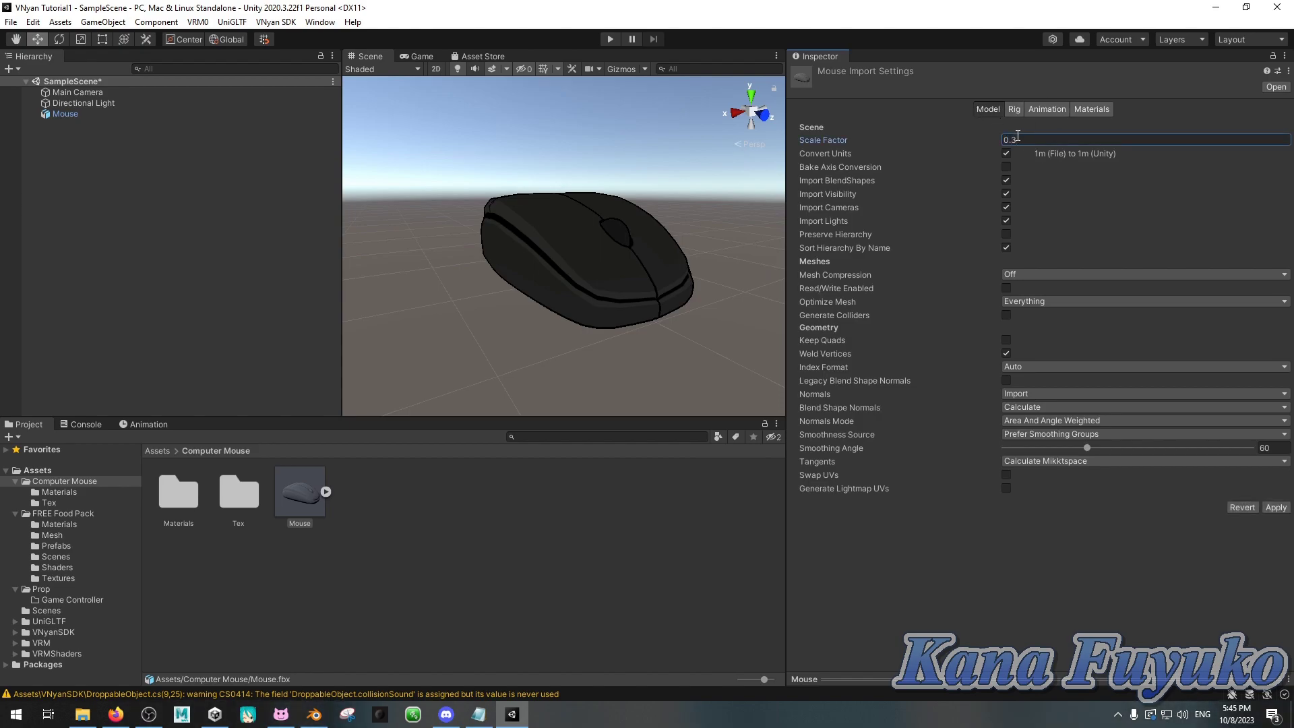
pyautogui.click(1275, 508)
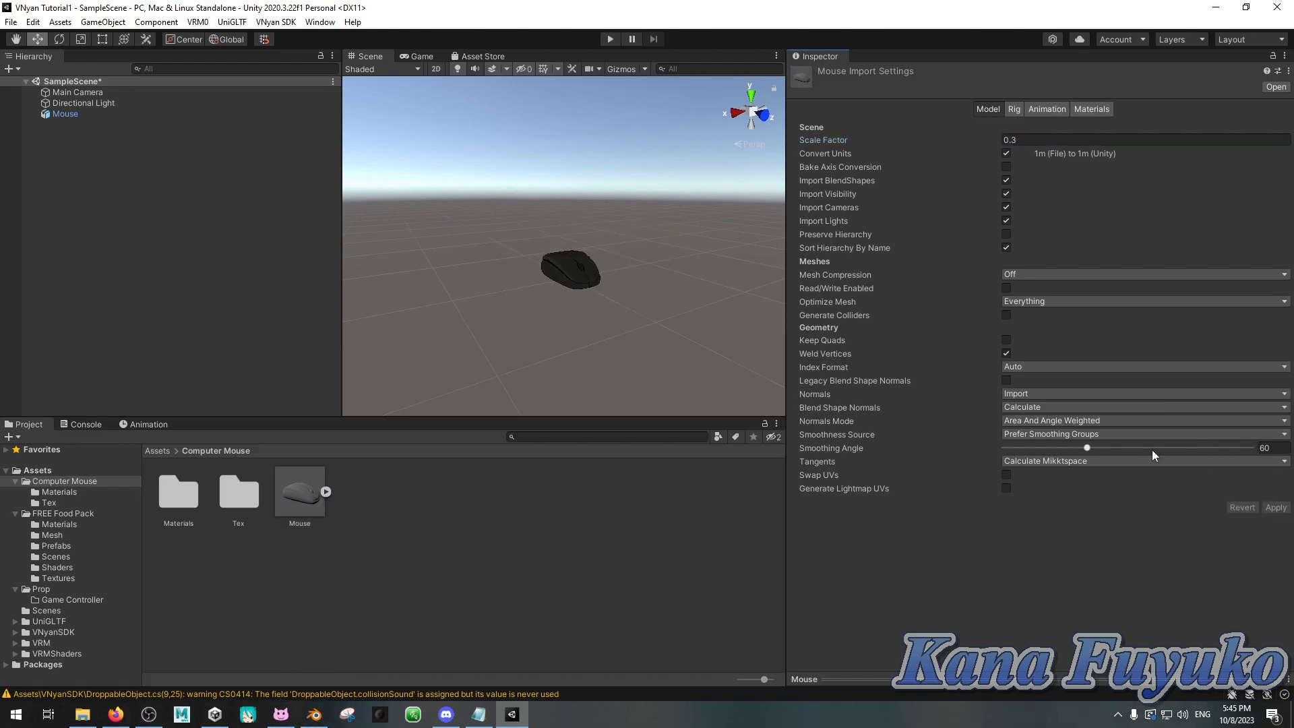
# - Reduce the Mouse model's import scale factor to 0.1 and apply it
pyautogui.moveTo(606, 283); pyautogui.dragTo(633, 317, button='right')
pyautogui.click(1011, 139)
pyautogui.write('0.1')
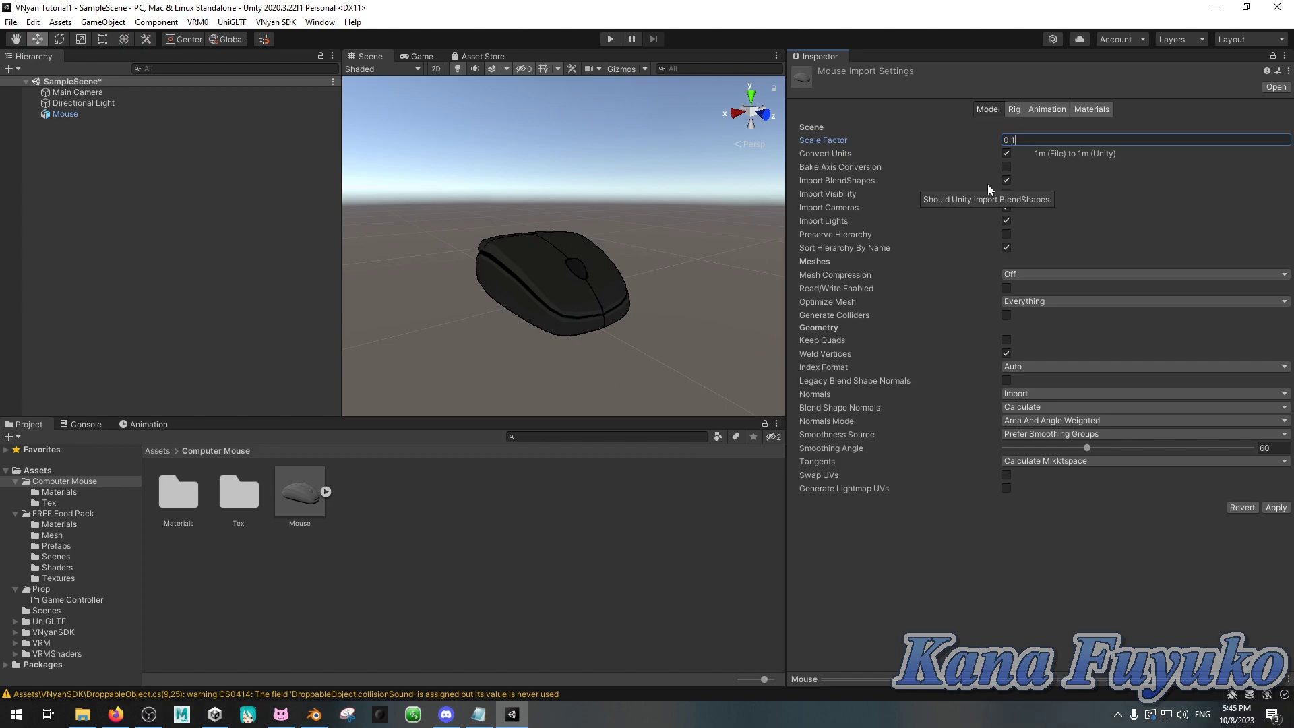
pyautogui.click(1263, 506)
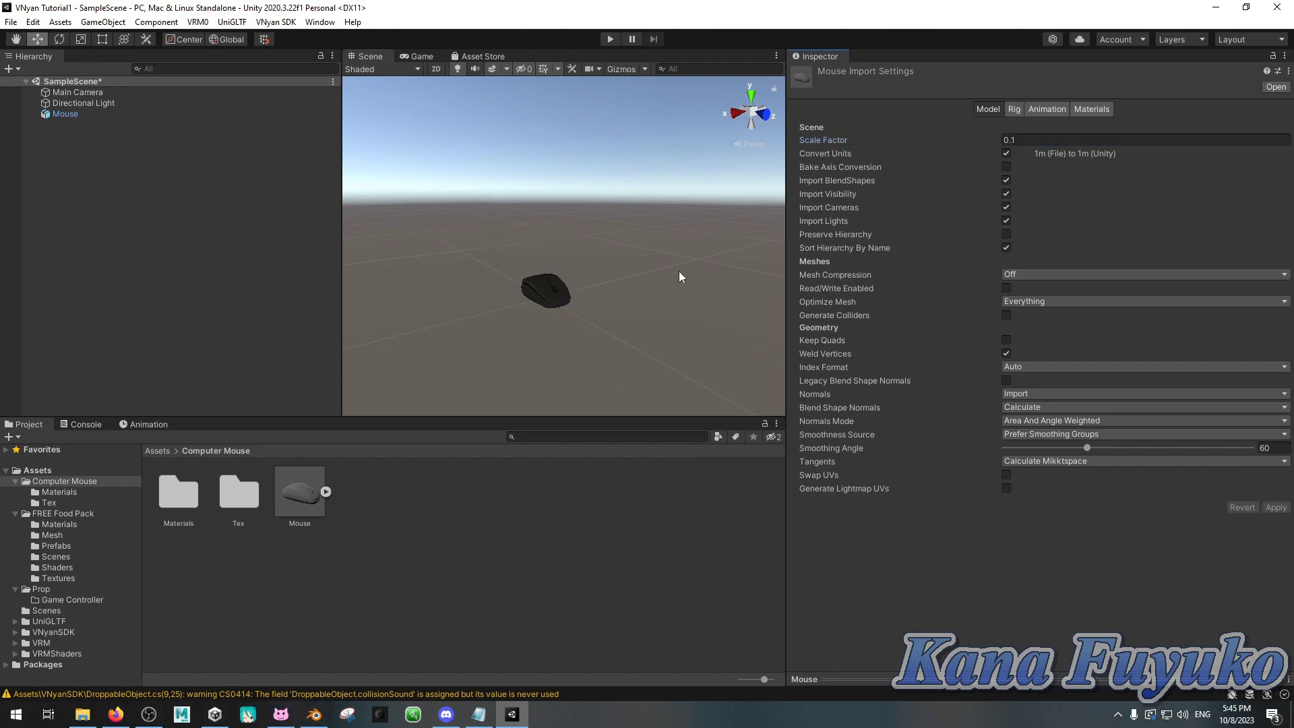
pyautogui.moveTo(681, 277); pyautogui.dragTo(659, 315, button='right')
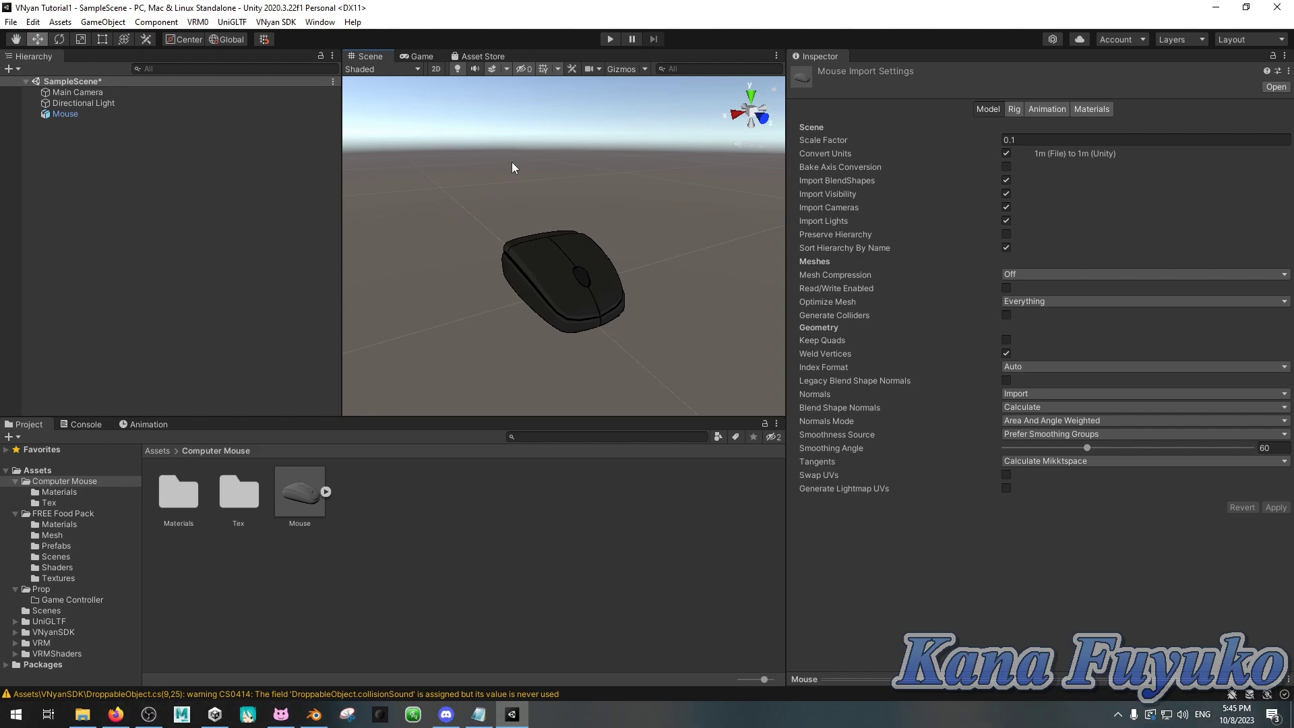
pyautogui.moveTo(526, 211); pyautogui.dragTo(583, 309, button='right')
pyautogui.scroll(3, 585, 310)
pyautogui.scroll(-3, 591, 219)
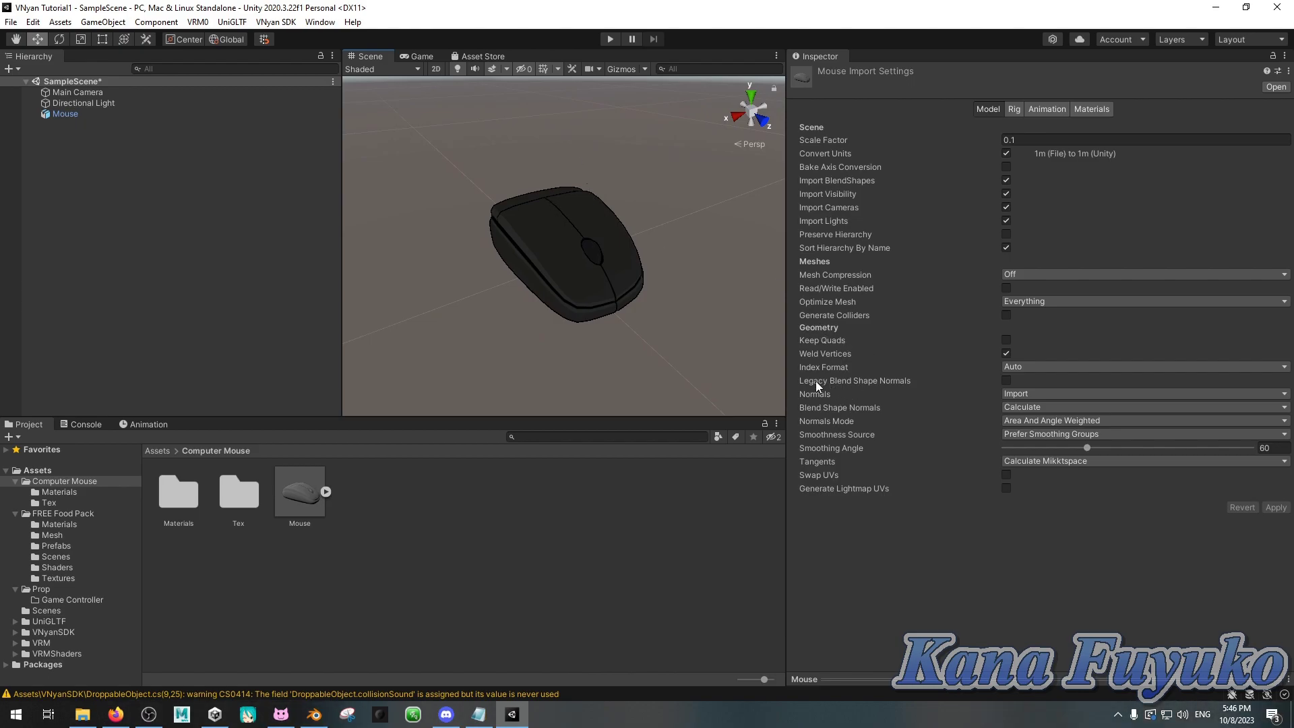
# - Turn the Mouse model's Legacy Blend Shape Normals import option on and back off
pyautogui.click(1006, 382)
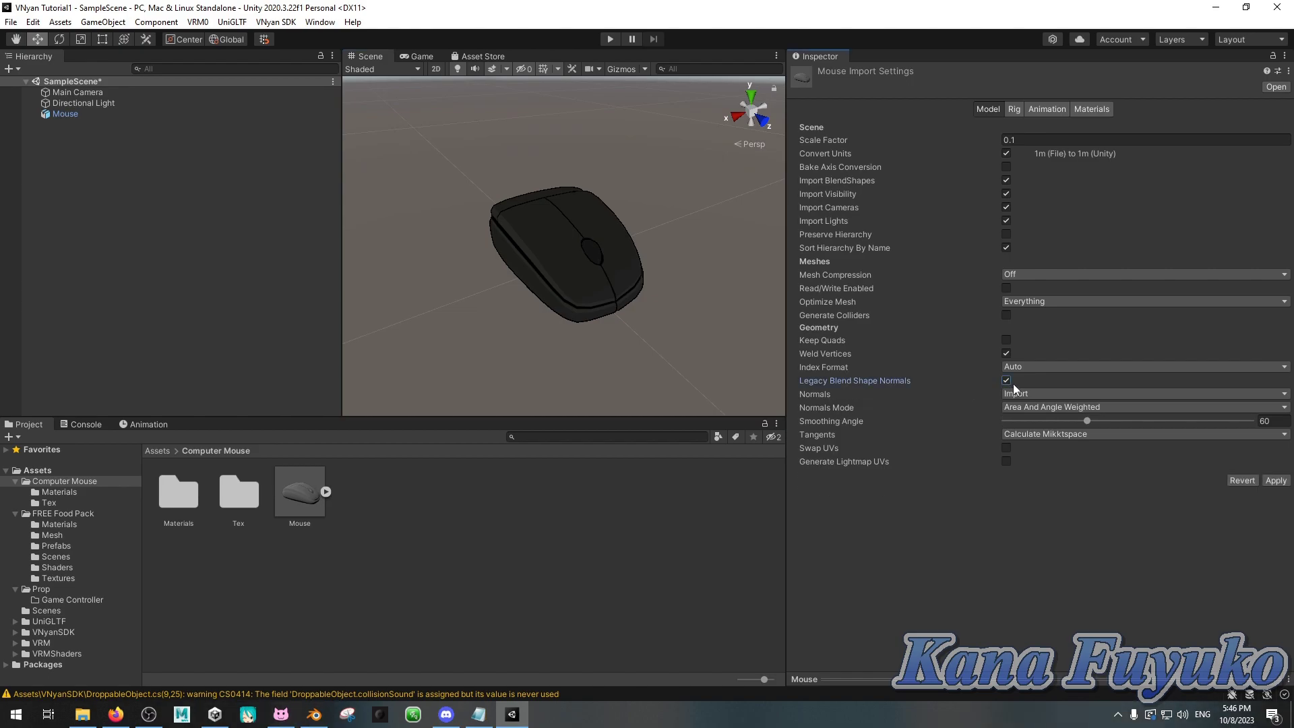
pyautogui.click(1006, 382)
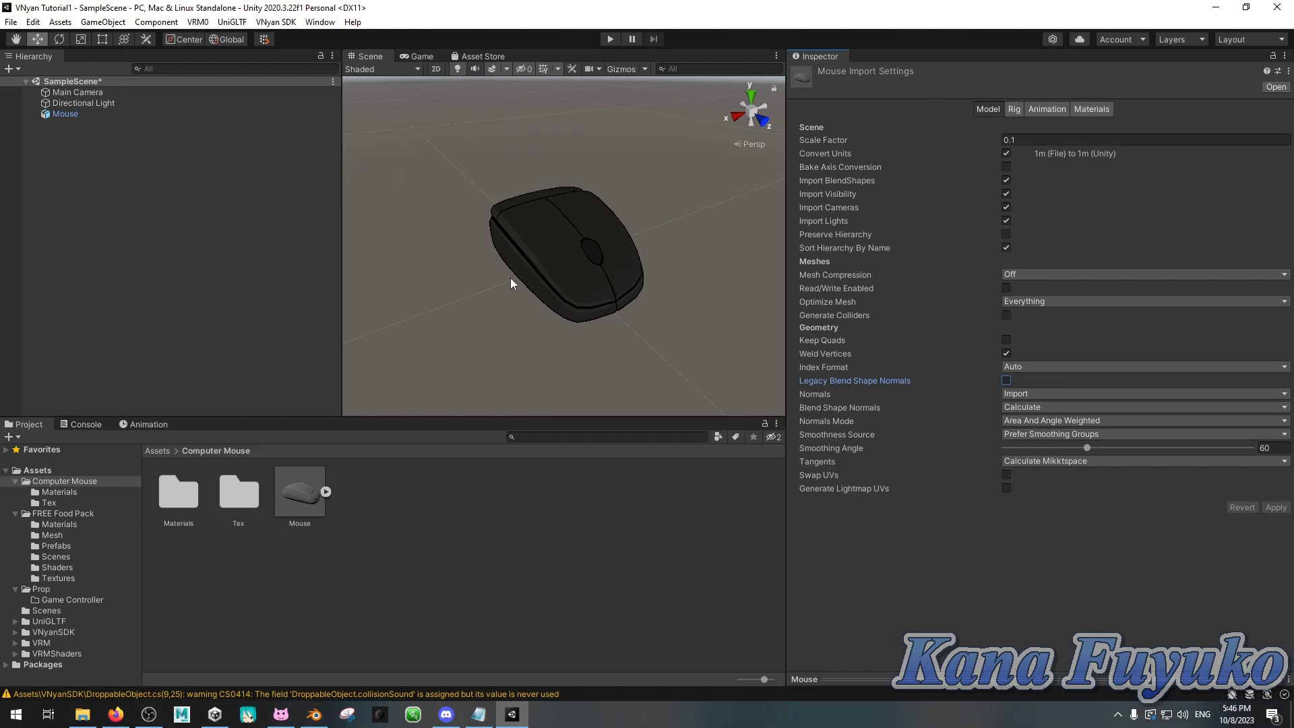
pyautogui.keyDown('alt'); pyautogui.moveTo(582, 121); pyautogui.dragTo(405, 145); pyautogui.keyUp('alt')
pyautogui.scroll(3, 404, 144)
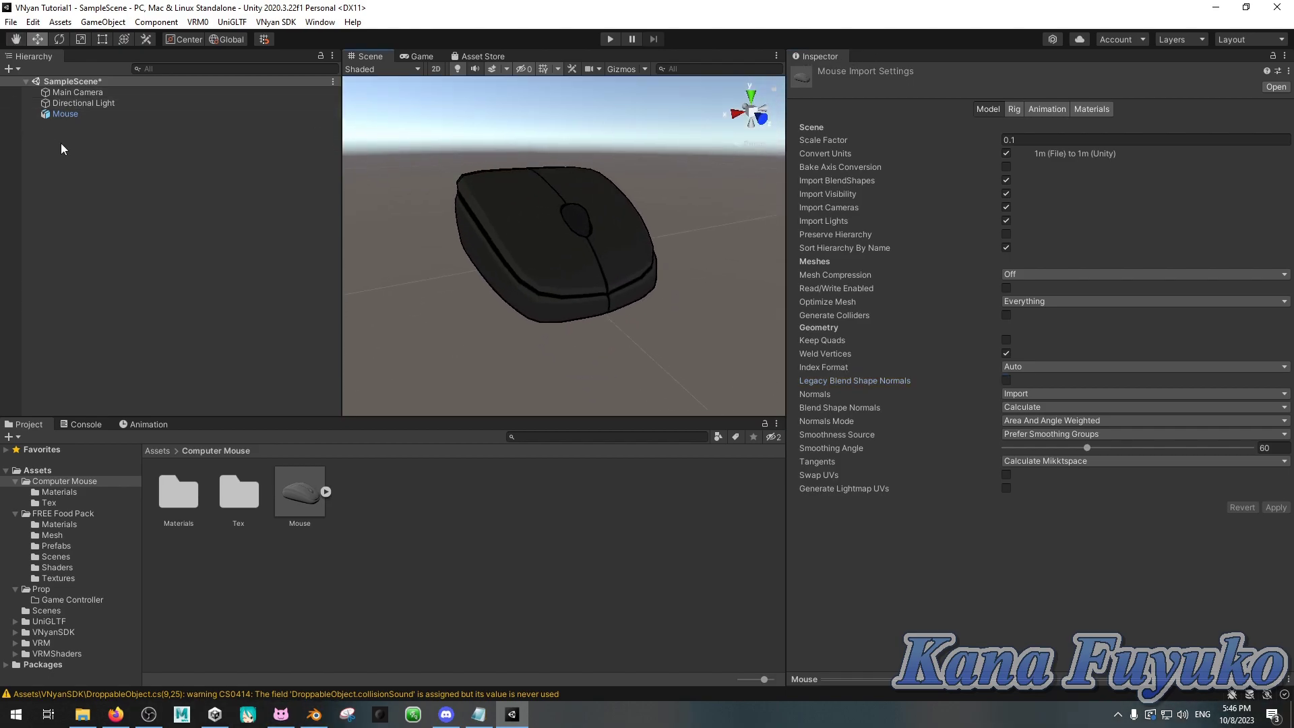
# - Add a VNyan Droppable Object component to the Mouse in the scene, with Destroy On Collision off
pyautogui.click(68, 113)
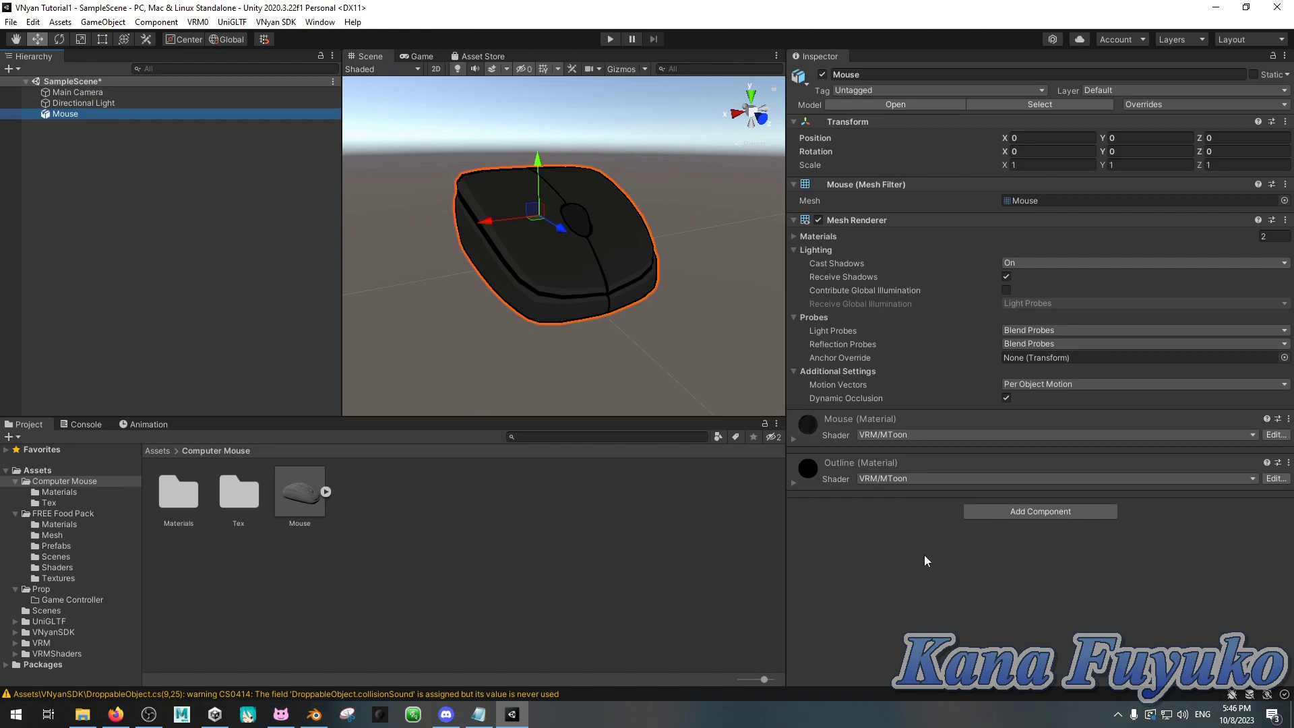
pyautogui.click(1026, 510)
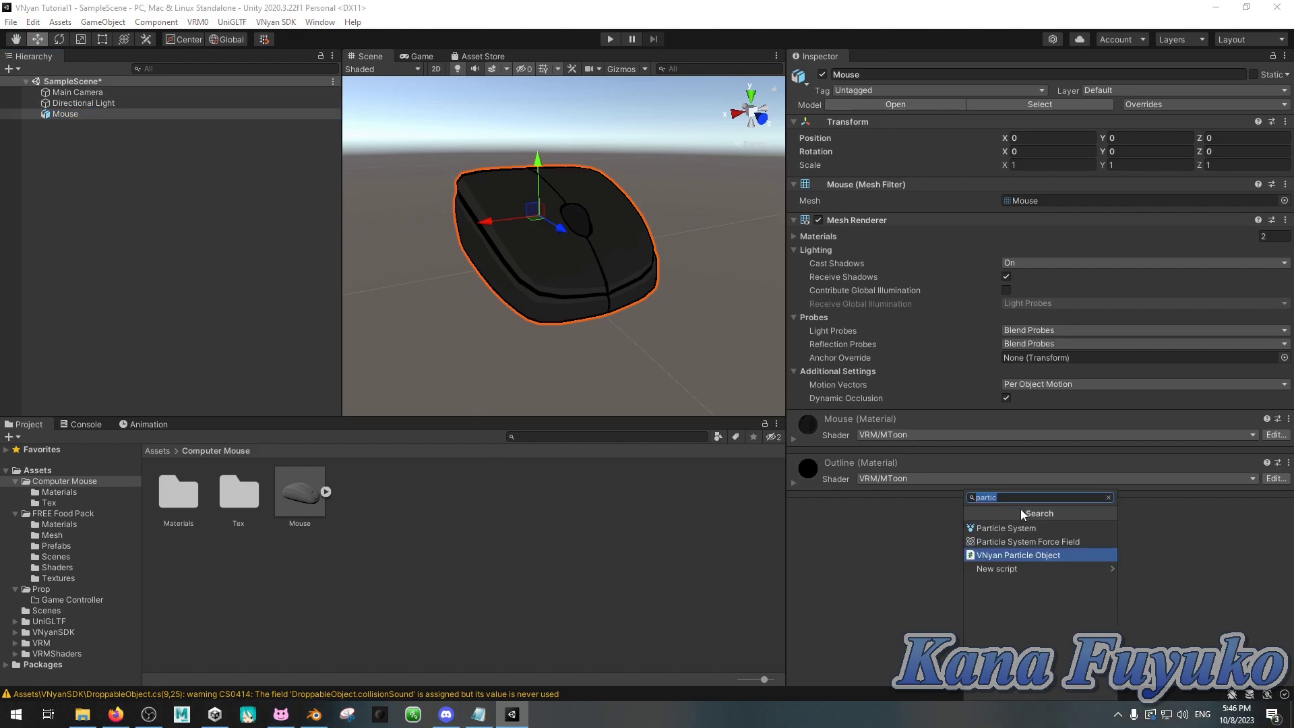
pyautogui.write('drop')
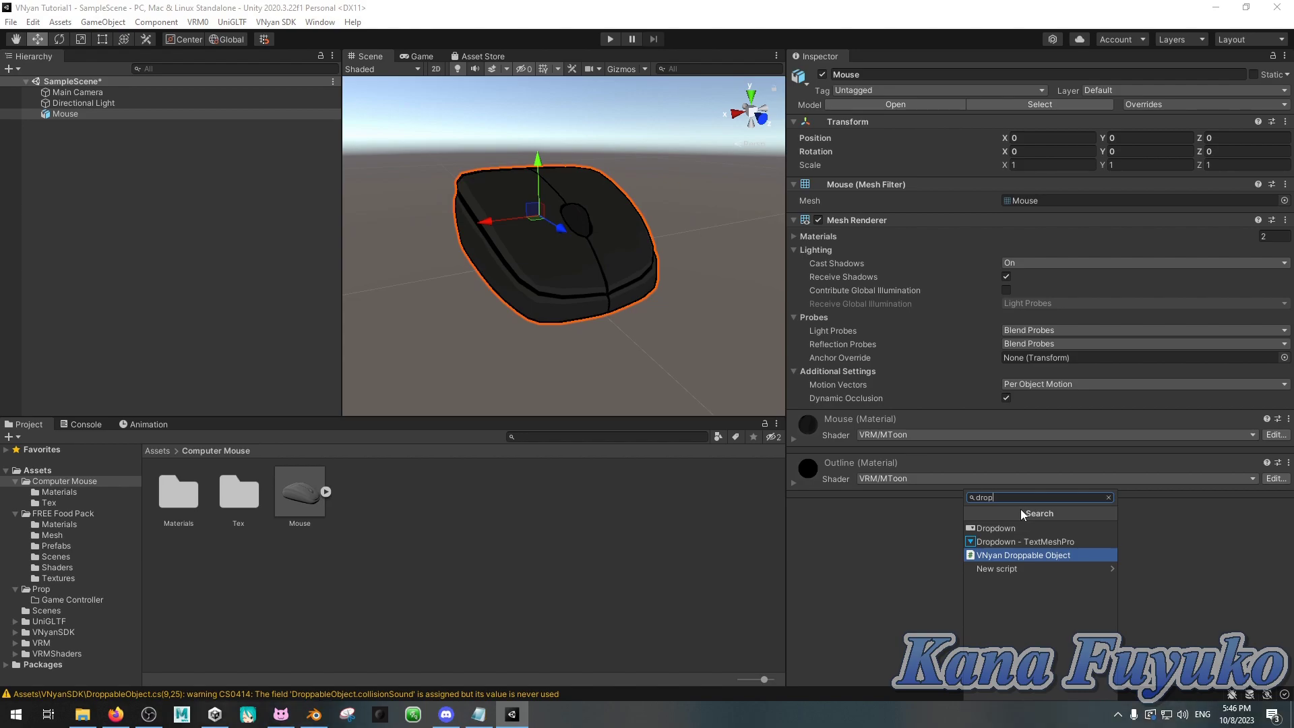
pyautogui.press('Return')
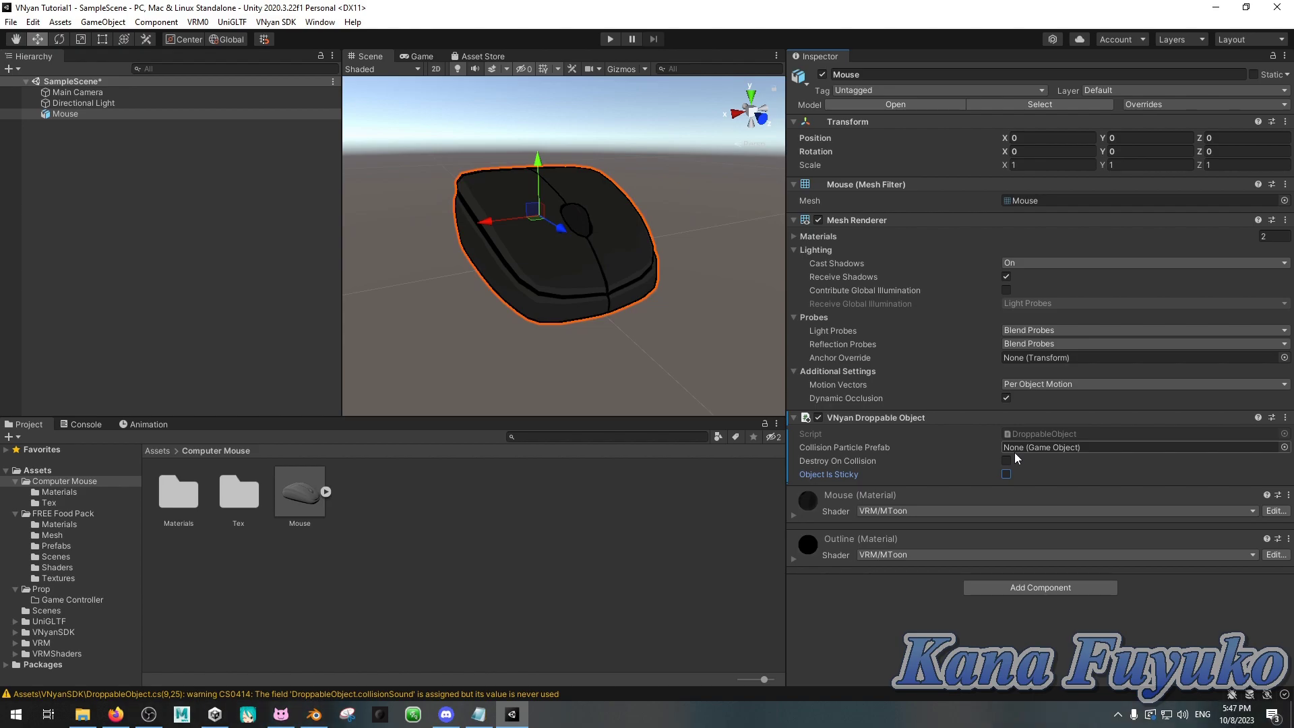
pyautogui.click(1007, 460)
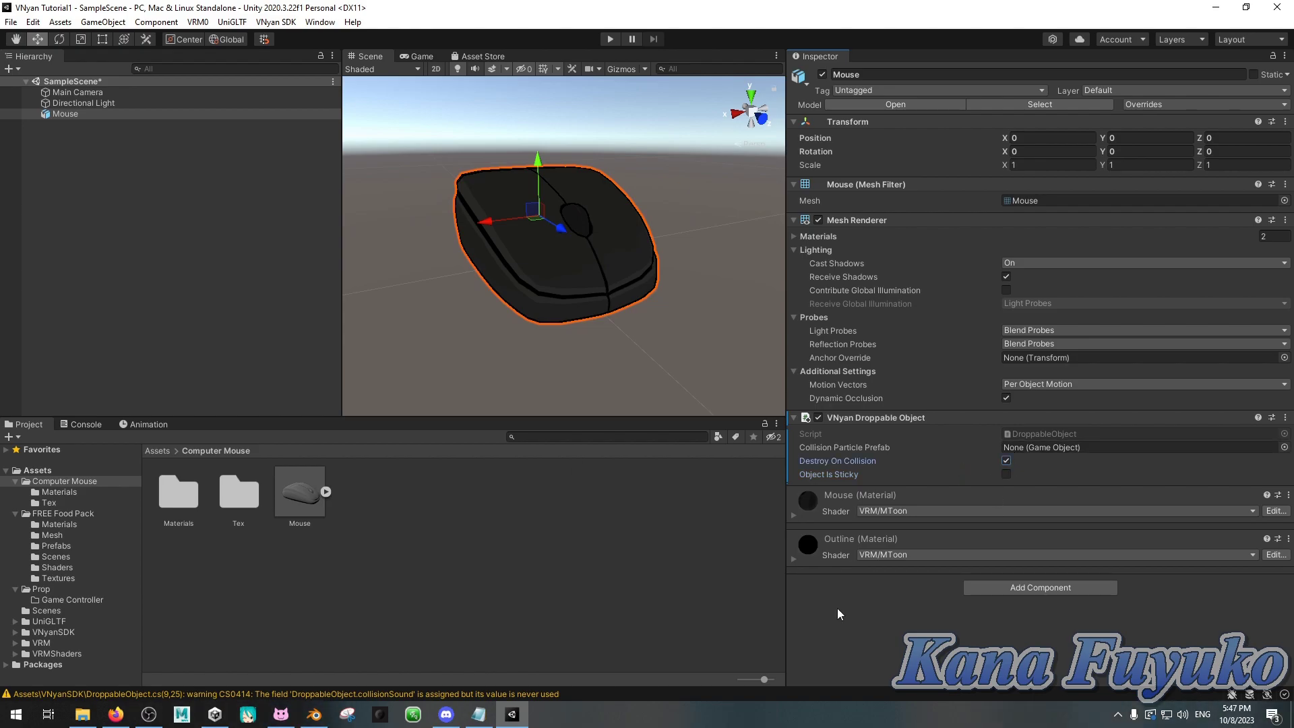
pyautogui.click(1006, 462)
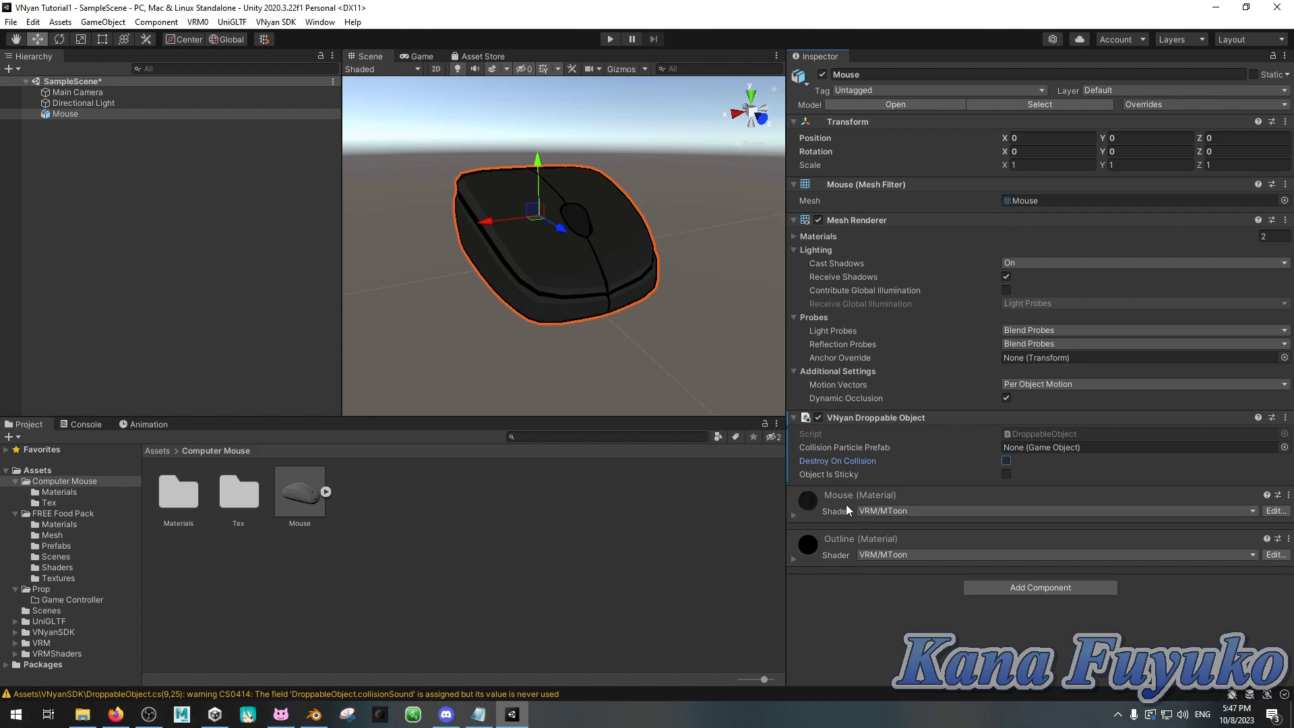
# - Add a Rigidbody component to the Mouse object
pyautogui.click(1028, 585)
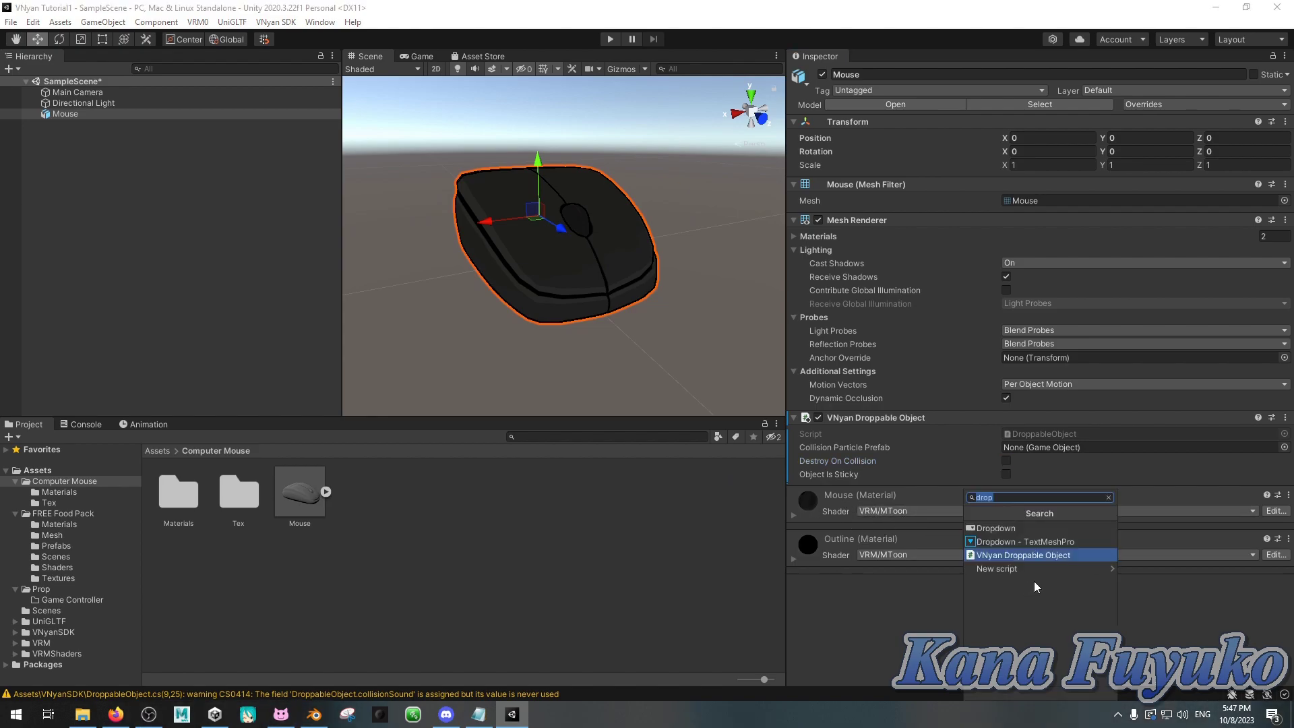
pyautogui.write('rigi')
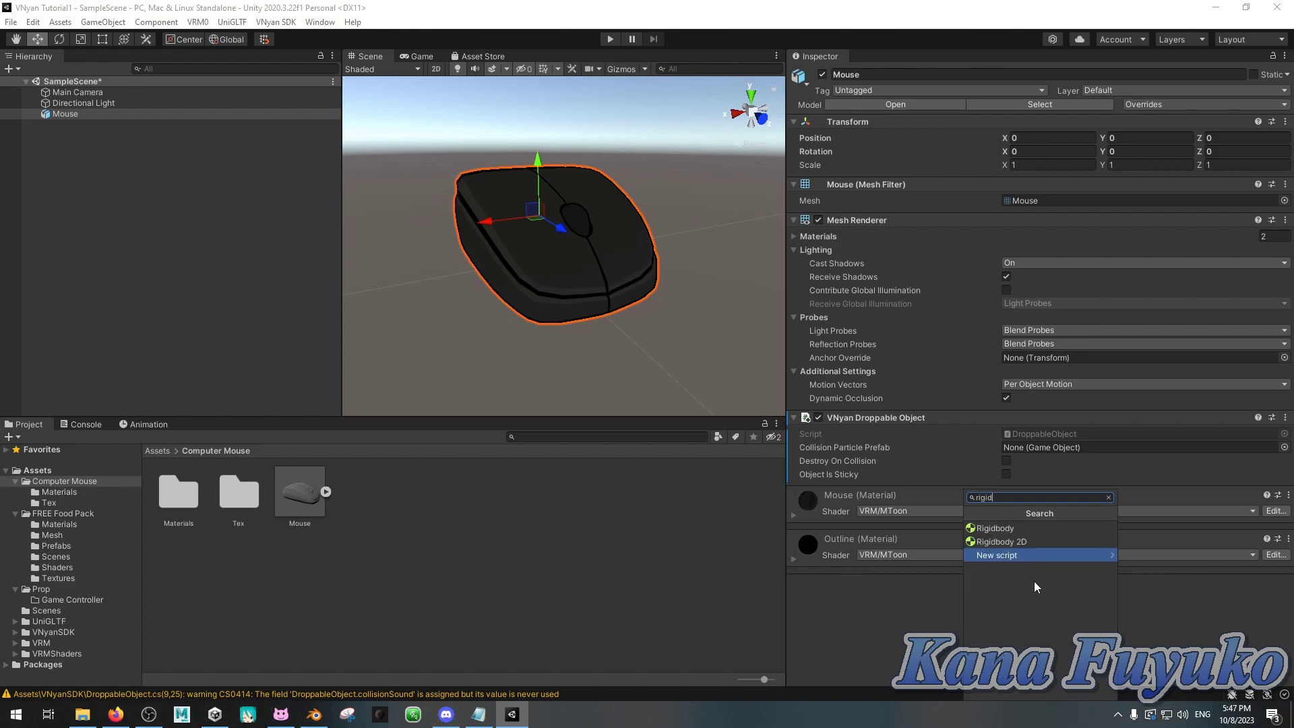
pyautogui.write('d')
pyautogui.press('Up')
pyautogui.press('Return')
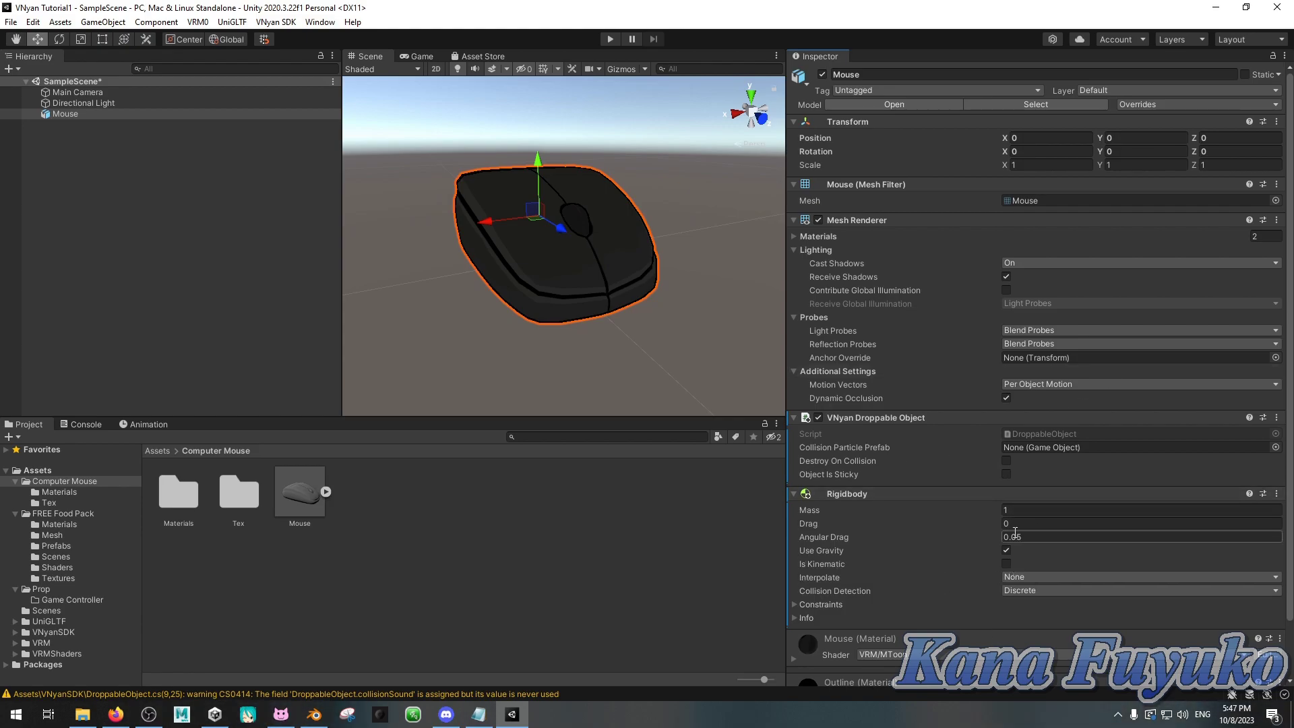
# - Add a Box Collider component to the Mouse object
pyautogui.scroll(-3, 916, 463)
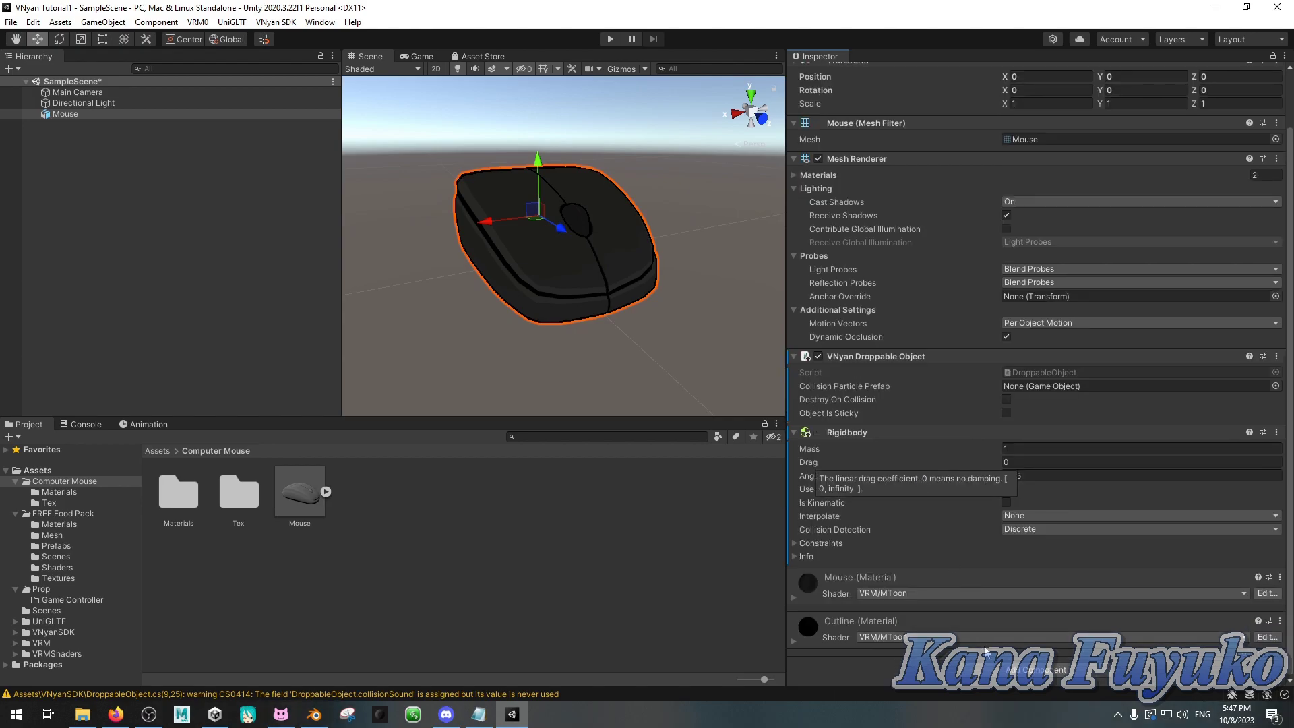
pyautogui.click(1021, 670)
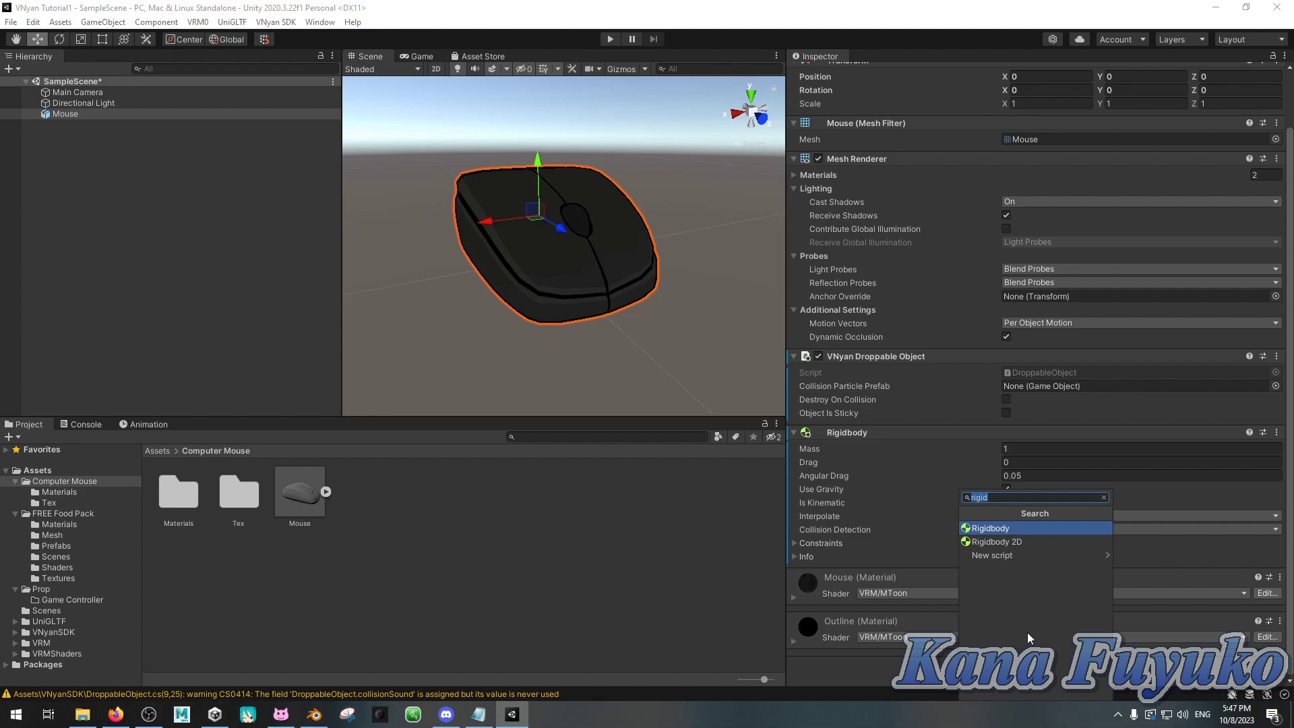
pyautogui.write('box')
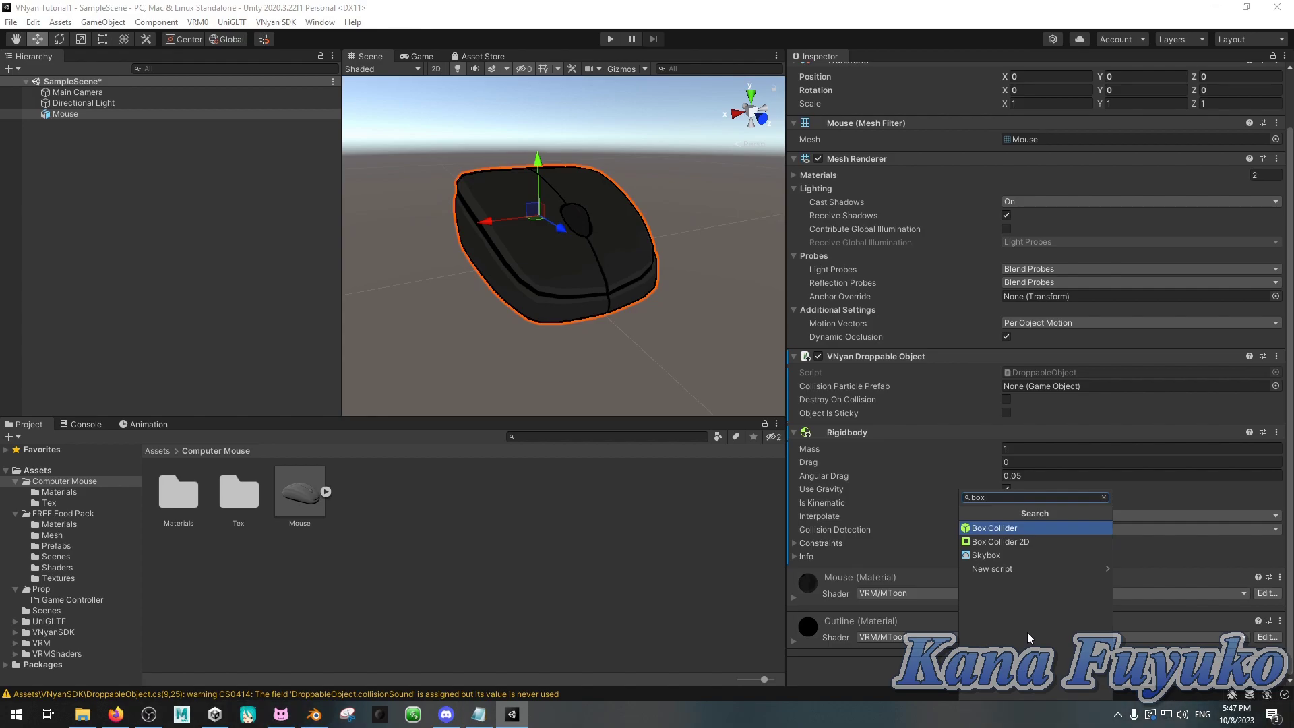
pyautogui.hotkey('ctrl', 'a')
pyautogui.write('collider')
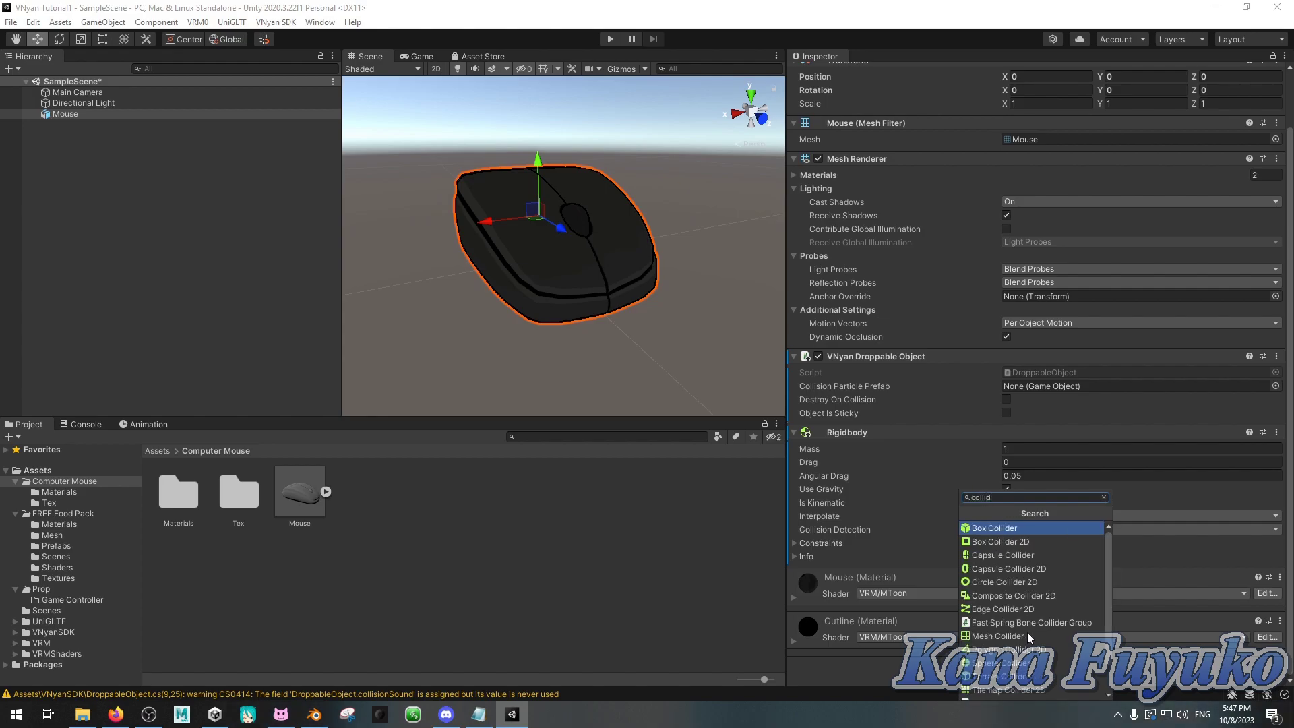
pyautogui.click(1008, 531)
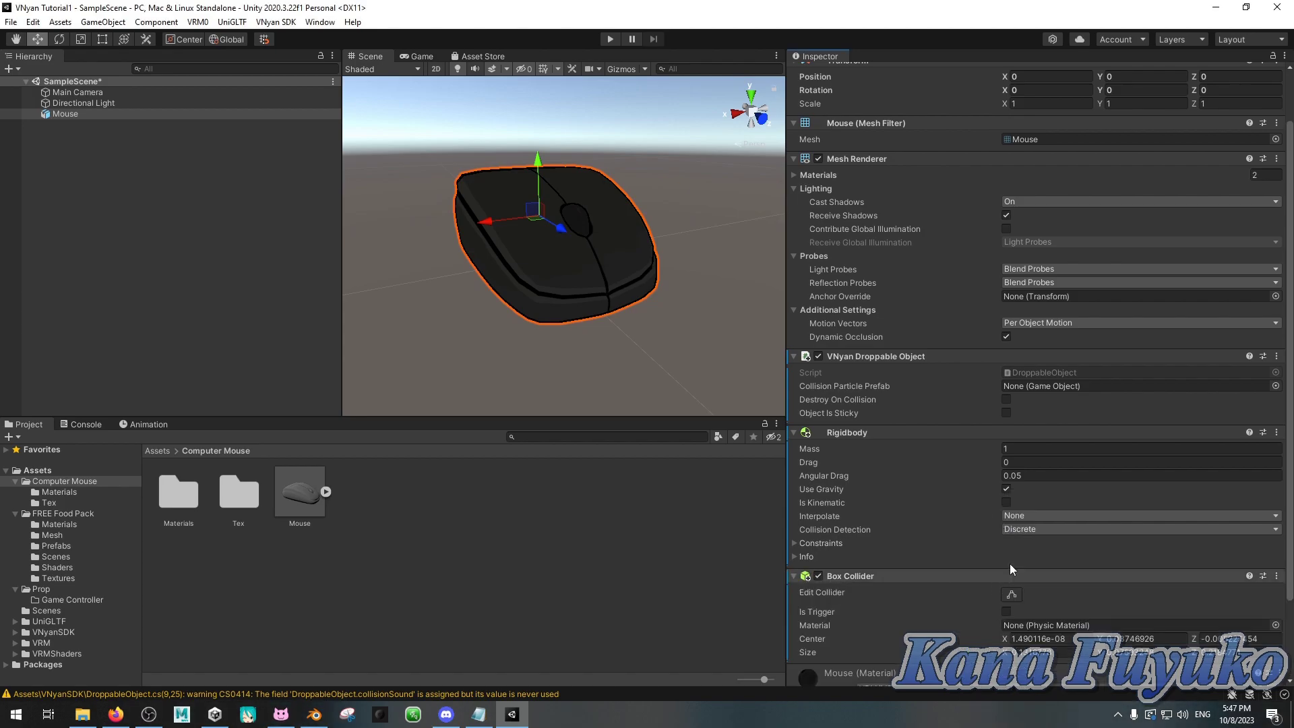
# - Examine the Box Collider's bounds around the Mouse in collider edit mode, and leave that mode
pyautogui.scroll(-3, 980, 511)
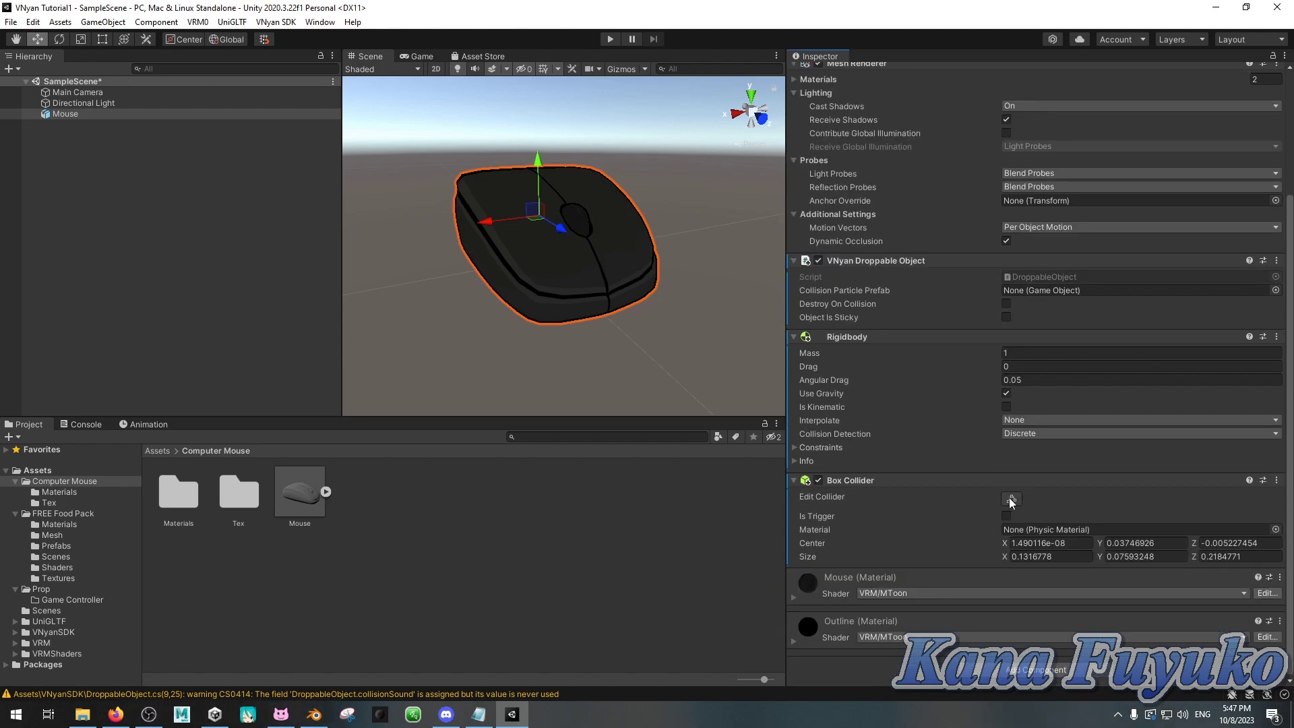
pyautogui.click(1009, 499)
pyautogui.keyDown('alt'); pyautogui.moveTo(586, 282); pyautogui.dragTo(709, 354); pyautogui.keyUp('alt')
pyautogui.click(1009, 502)
# - Try nesting the Mouse under a new empty GameObject in the scene, and undo the nesting and the creation
pyautogui.rightClick(128, 190)
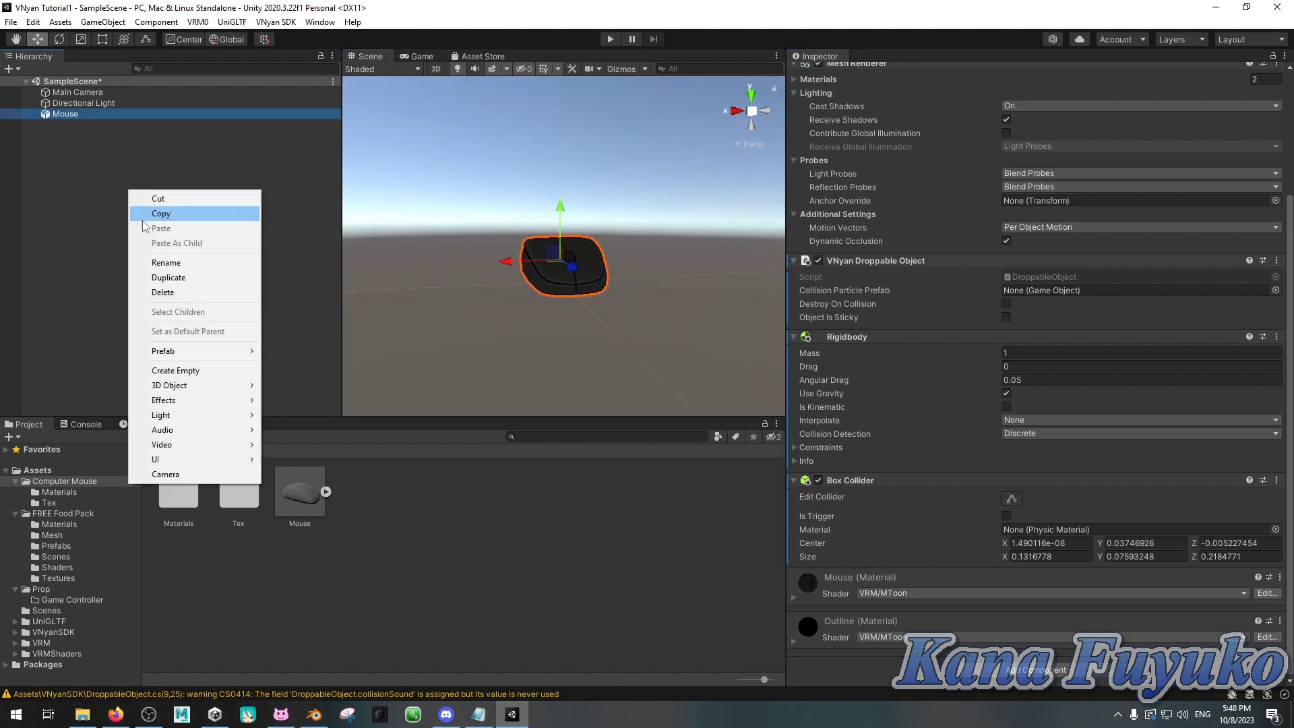
pyautogui.click(169, 370)
pyautogui.click(135, 208)
pyautogui.moveTo(87, 118)
pyautogui.mouseDown()
pyautogui.moveTo(102, 147)
pyautogui.moveTo(96, 124)
pyautogui.mouseUp()
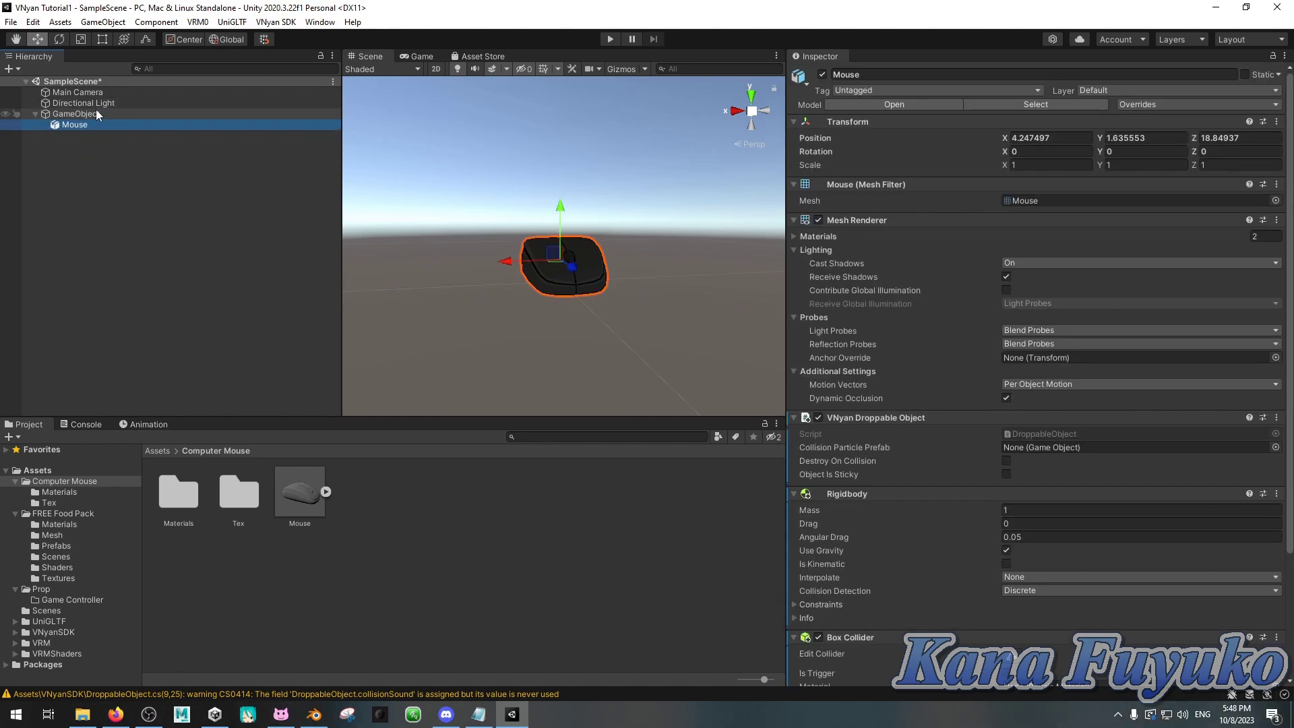
pyautogui.hotkey('ctrl', 'z')
pyautogui.hotkey('ctrl', 'z')
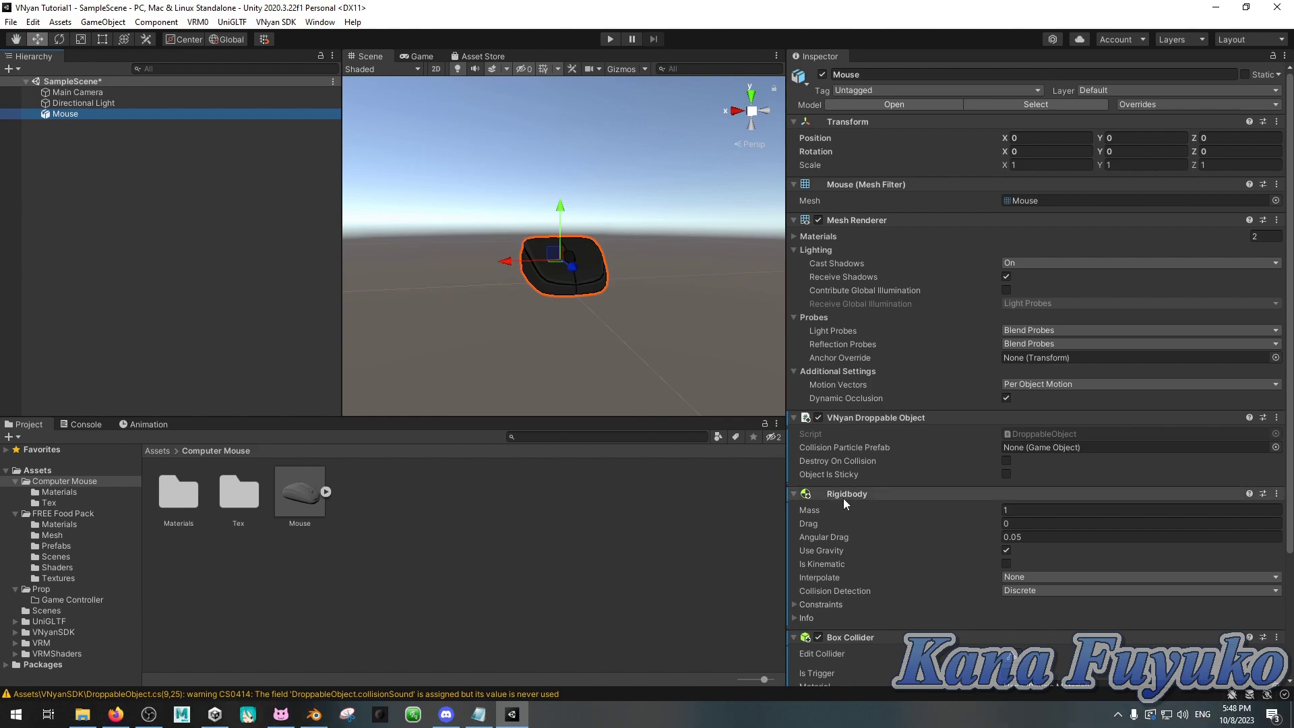
# - Export the Mouse object as a VNyan droppable named Mouse.vndrop into the vnyan > Items > Droppables folder
pyautogui.scroll(-5, 843, 498)
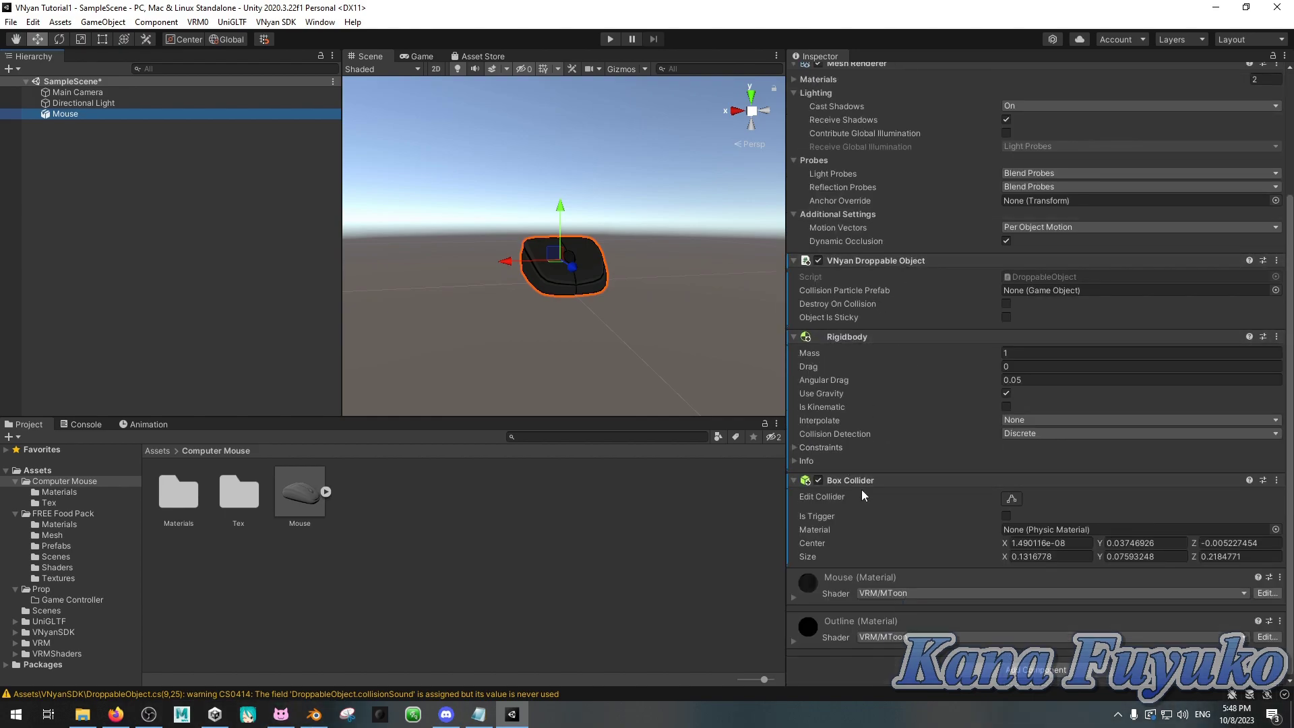
pyautogui.scroll(5, 887, 451)
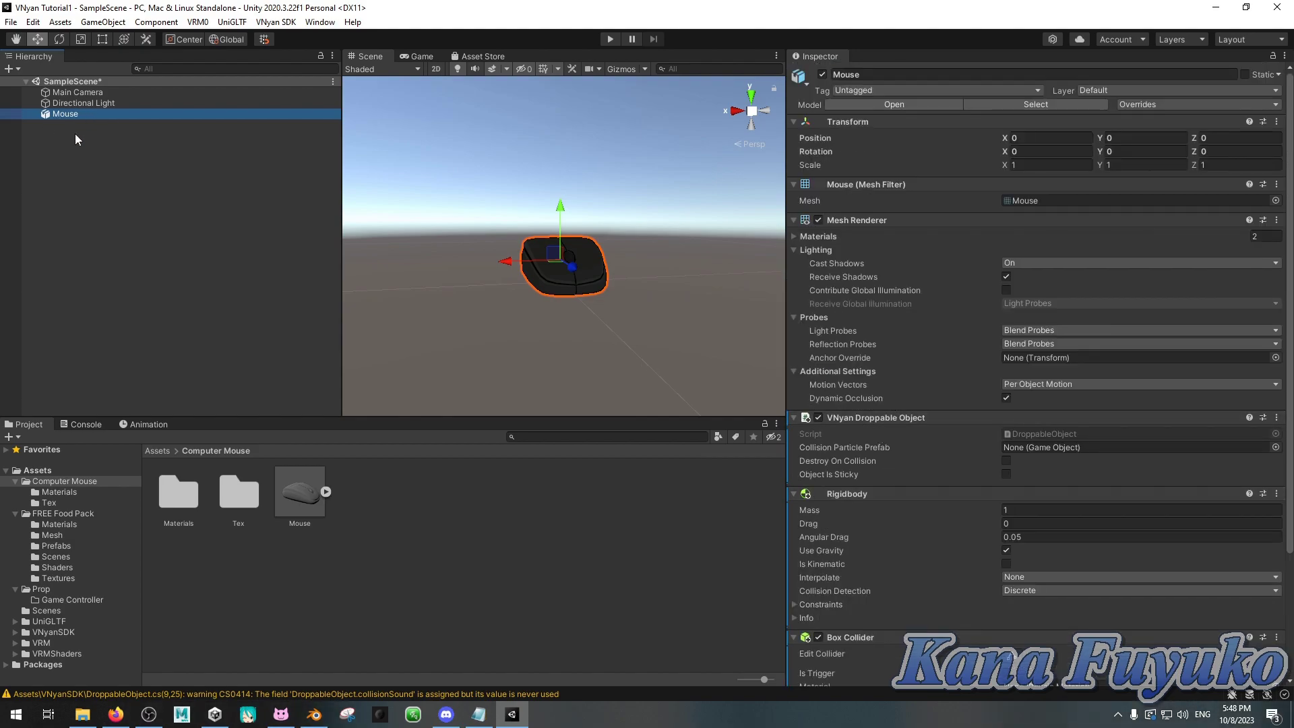
pyautogui.click(263, 22)
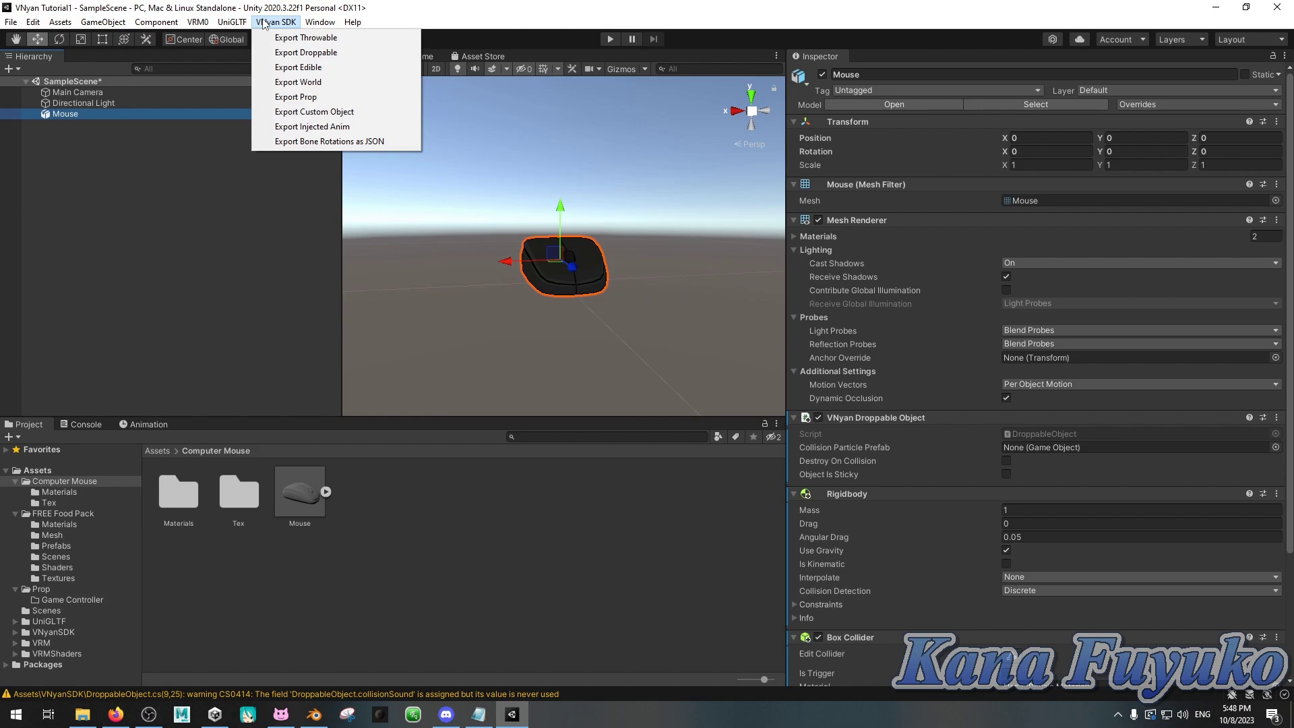
pyautogui.click(286, 52)
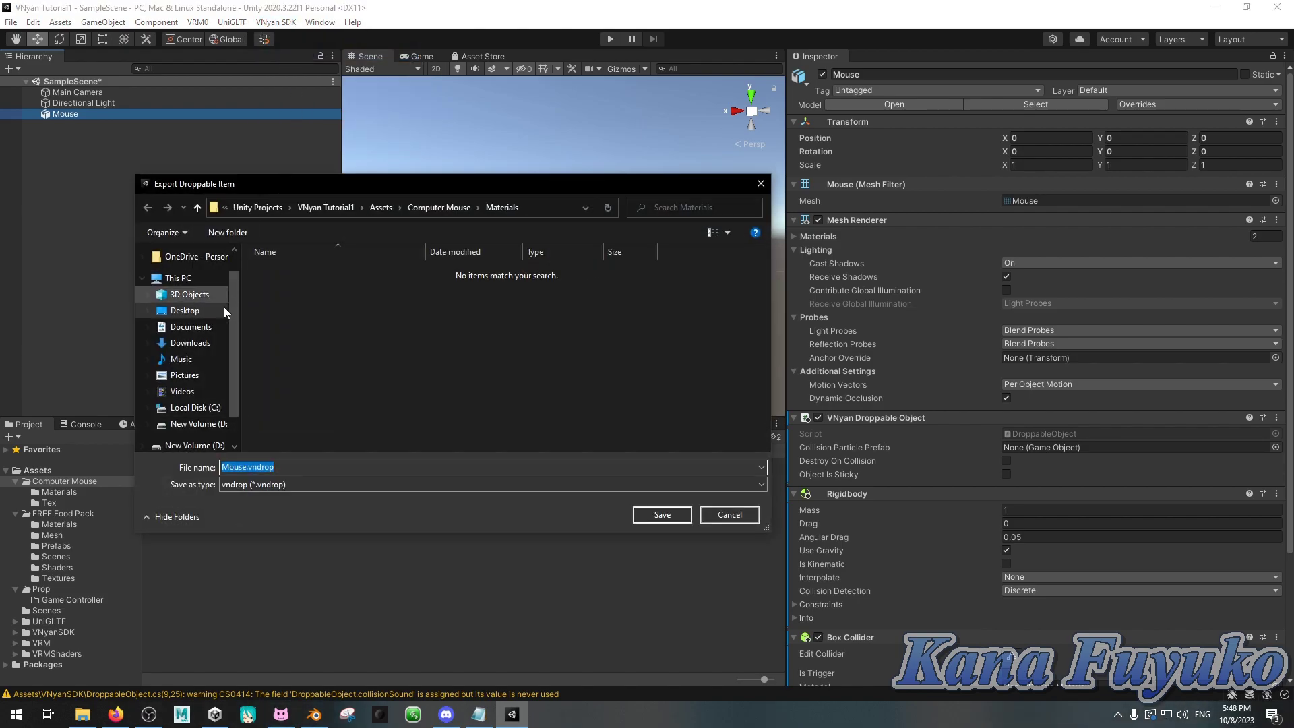
pyautogui.scroll(1, 142, 267)
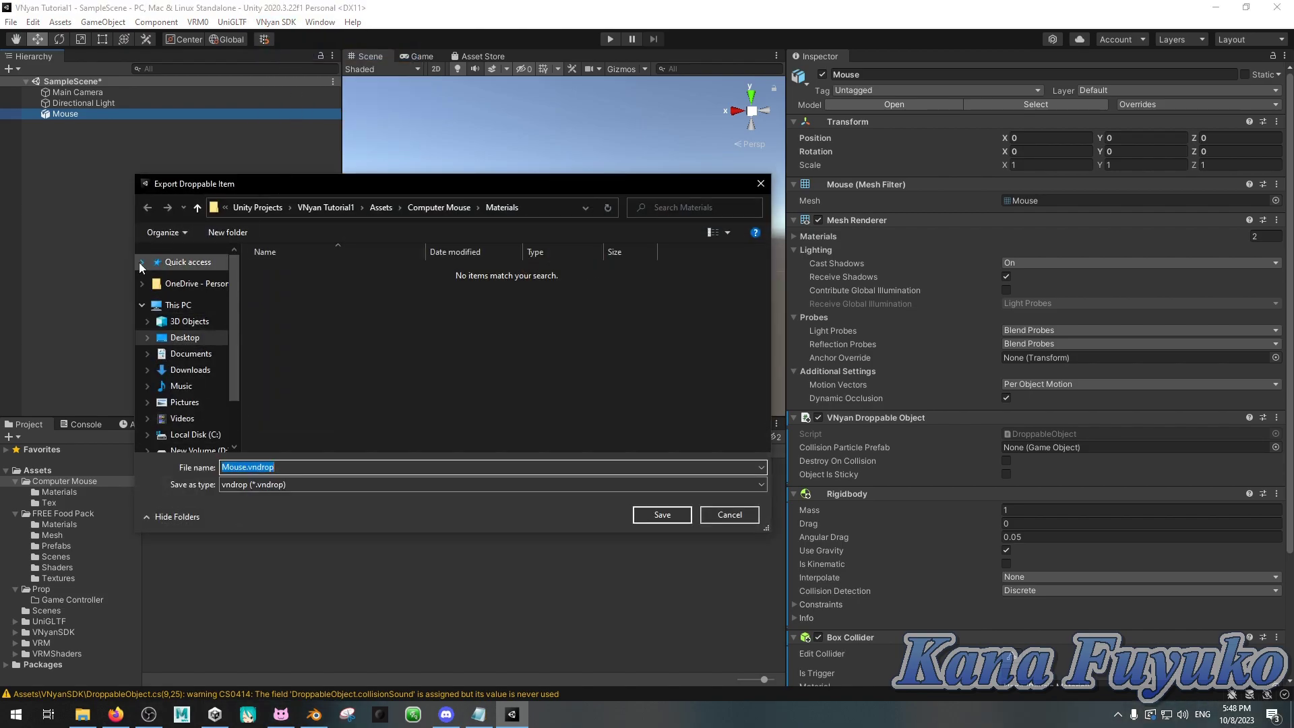
pyautogui.click(142, 263)
pyautogui.click(187, 409)
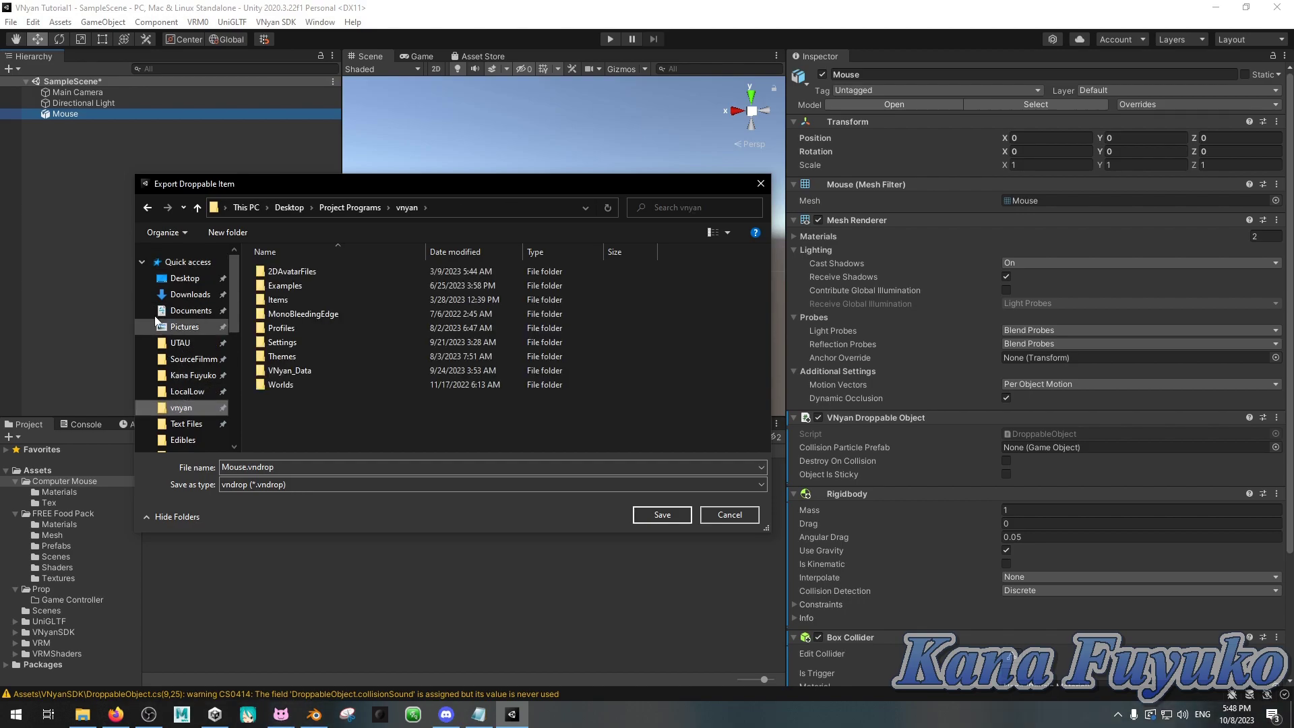
pyautogui.doubleClick(294, 298)
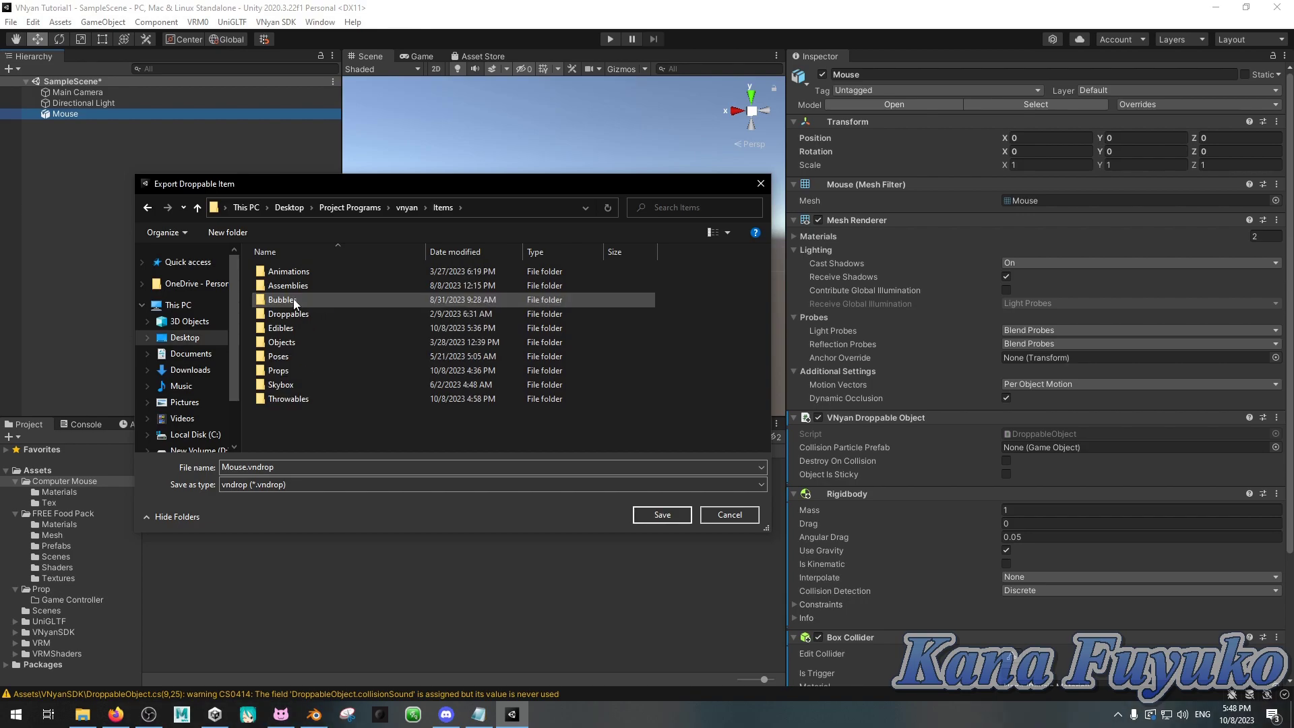
pyautogui.doubleClick(310, 315)
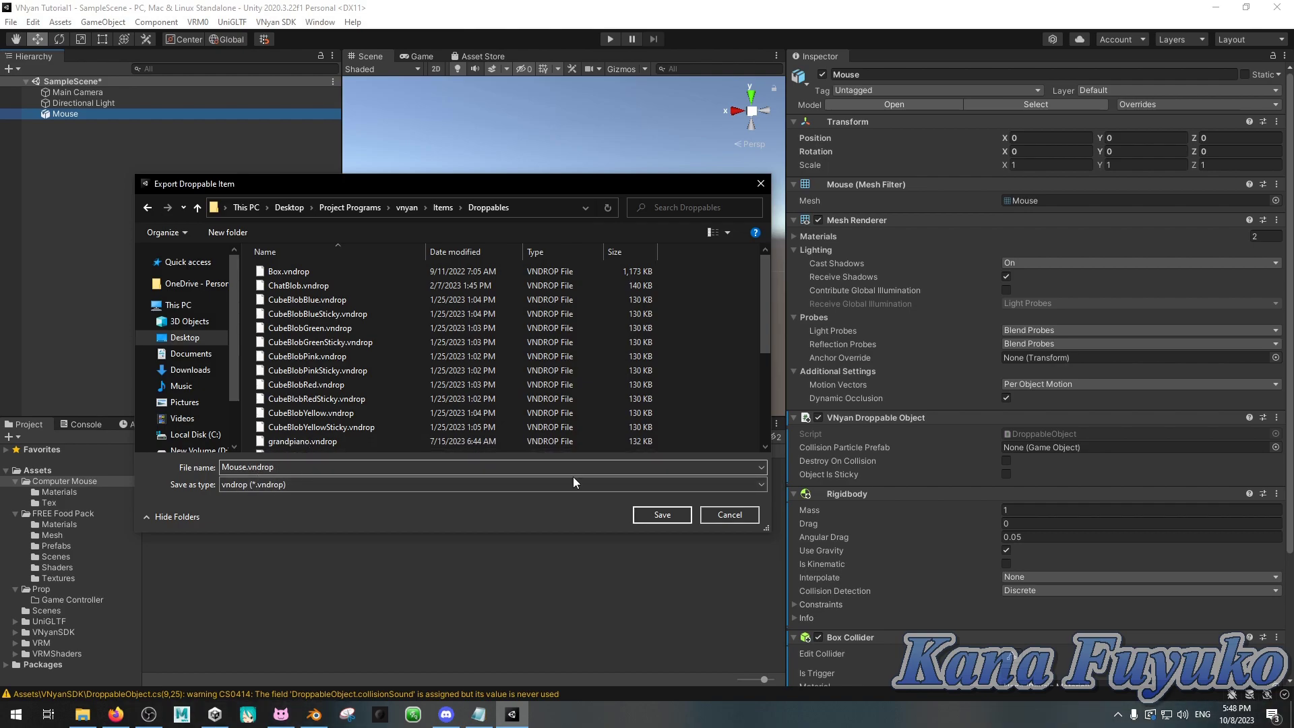
pyautogui.click(662, 515)
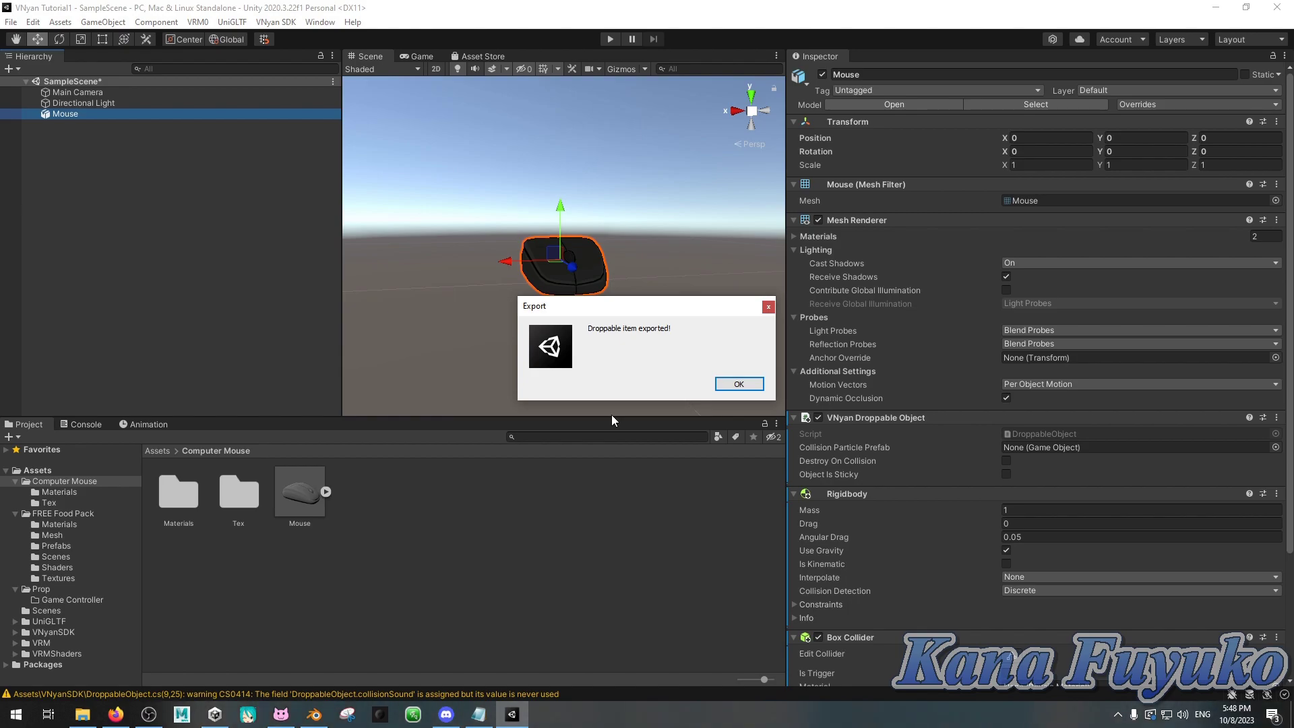
pyautogui.click(738, 383)
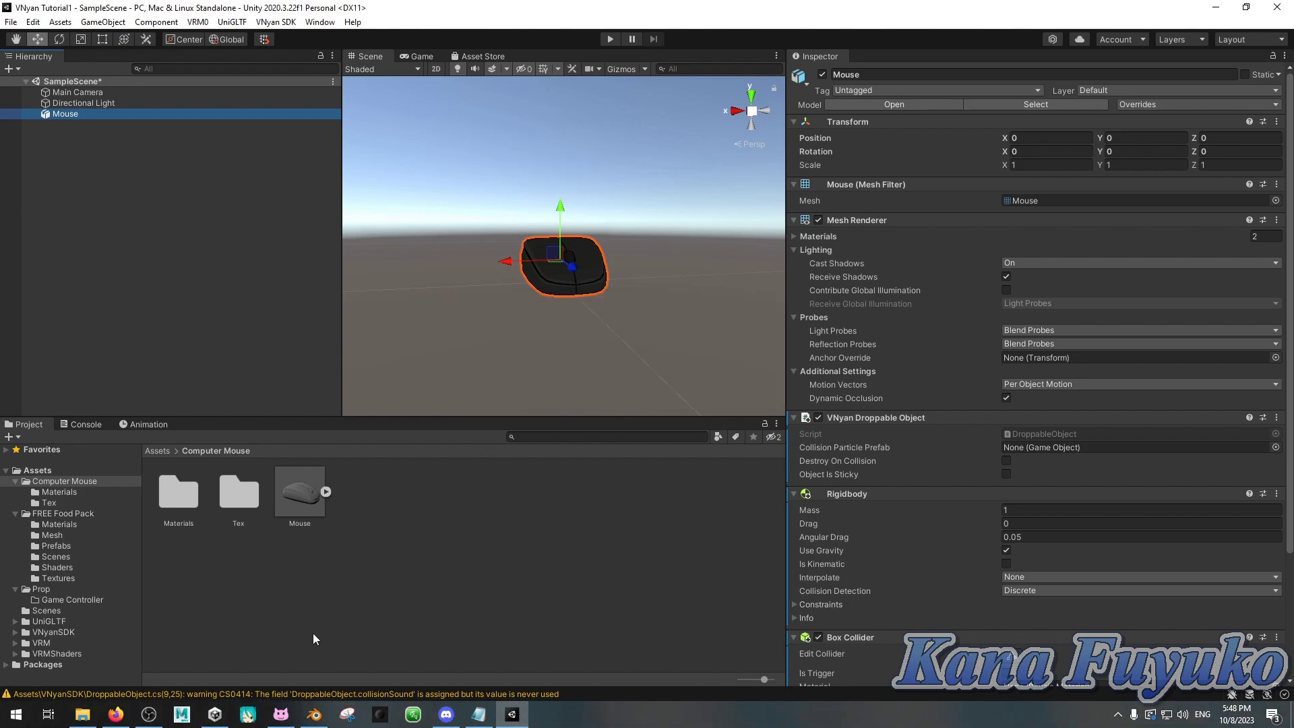
# - Switch to VNyan, reload the items from the miscellaneous settings, and close the settings
pyautogui.click(291, 713)
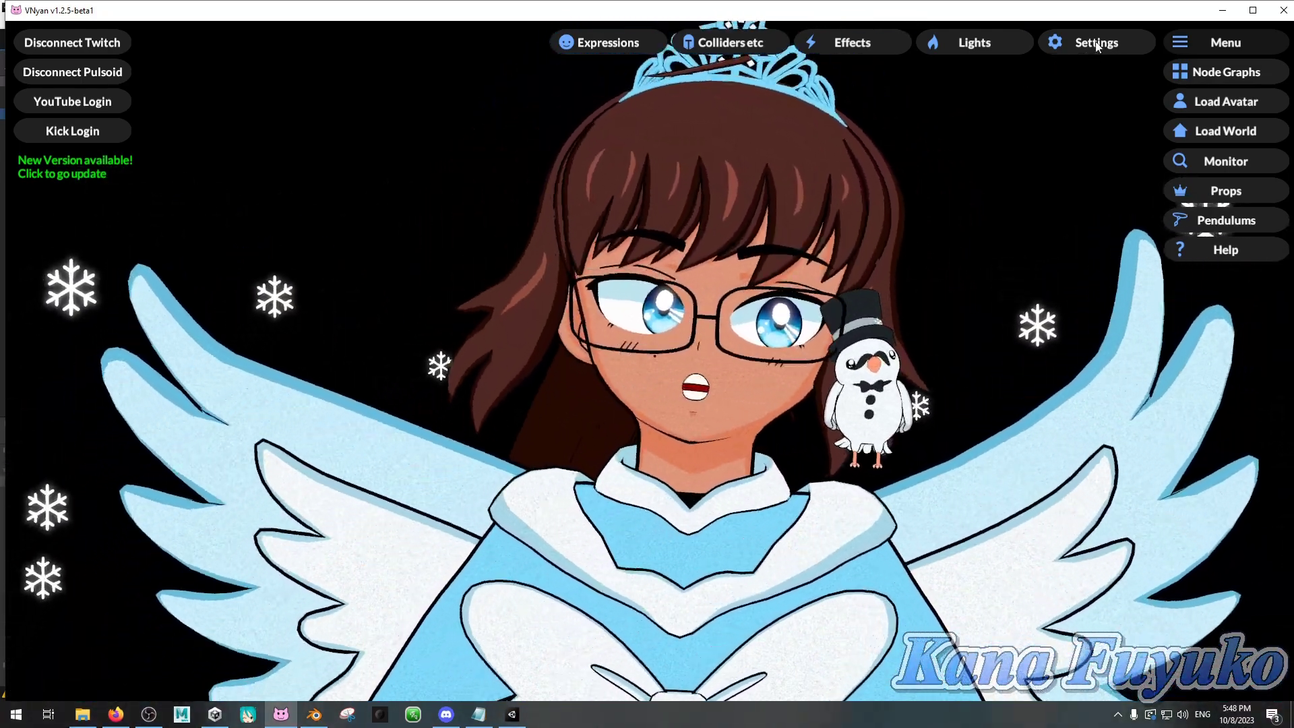
pyautogui.click(1096, 43)
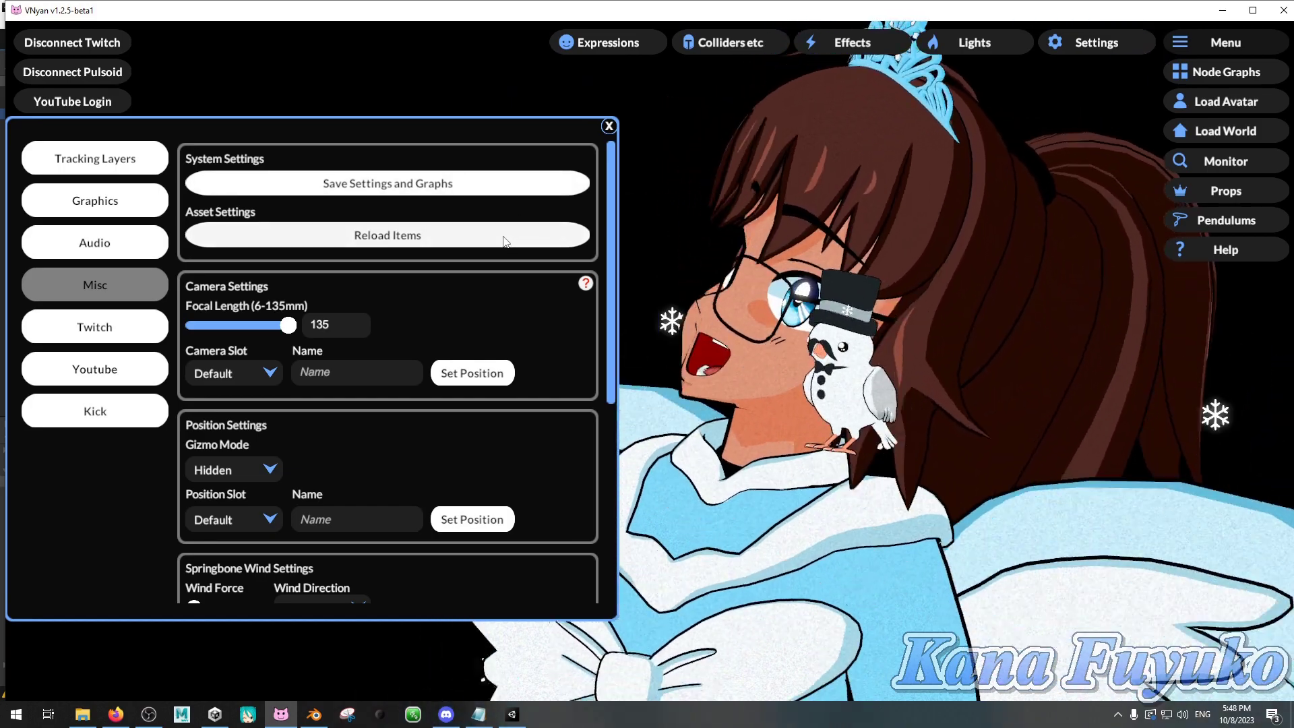
pyautogui.click(504, 240)
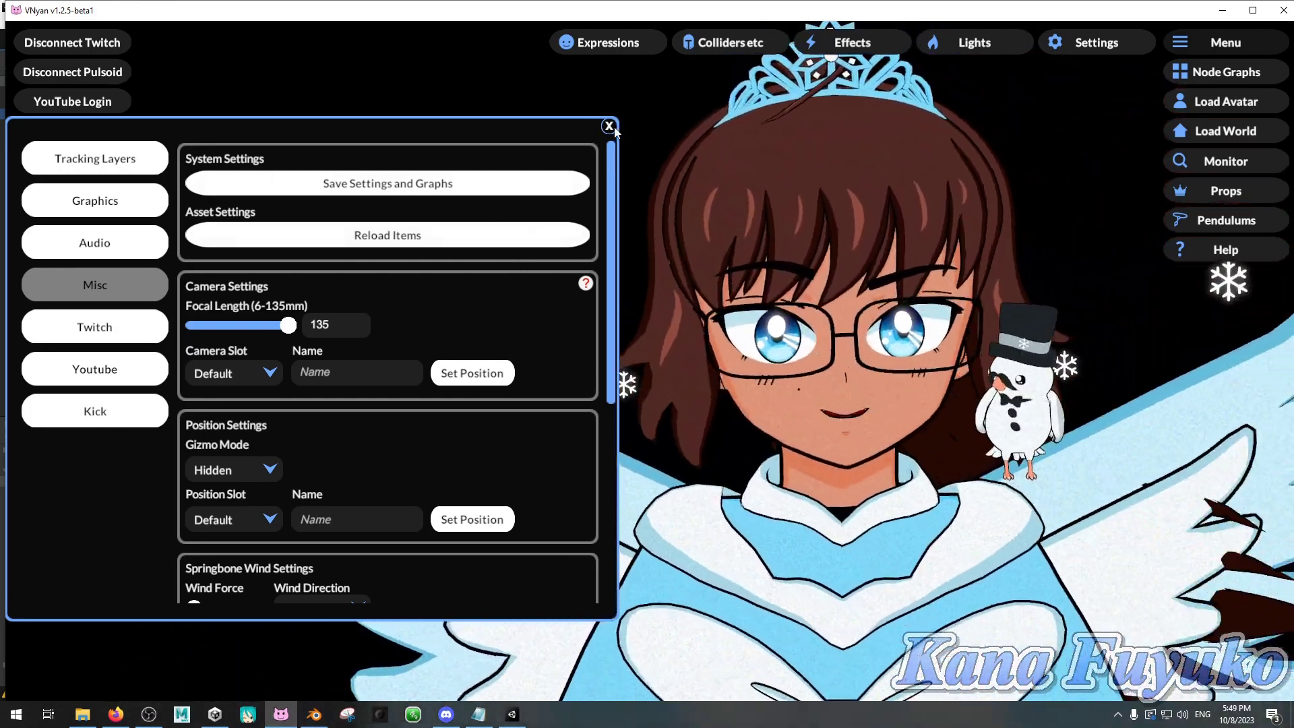
pyautogui.click(609, 126)
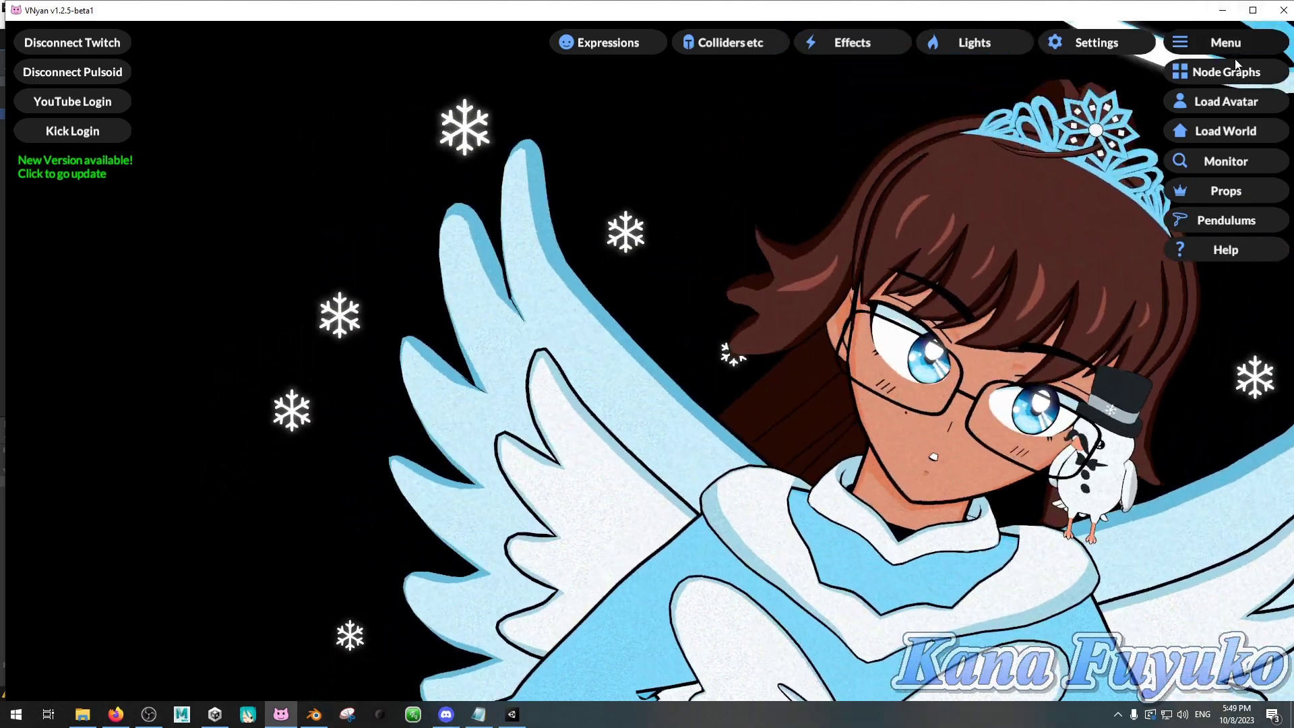
# - Create a new node graph and add a Channel Points node with the redeem name Drop Mouse
pyautogui.click(1181, 70)
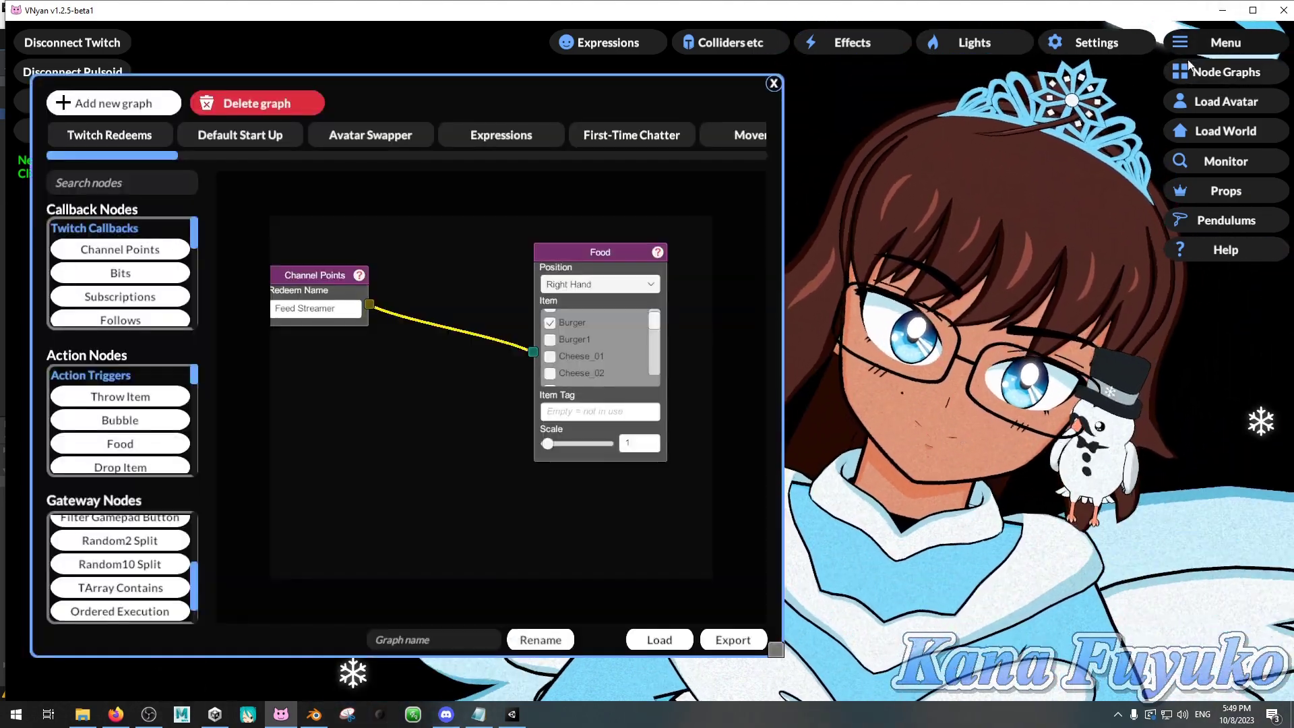
pyautogui.click(128, 108)
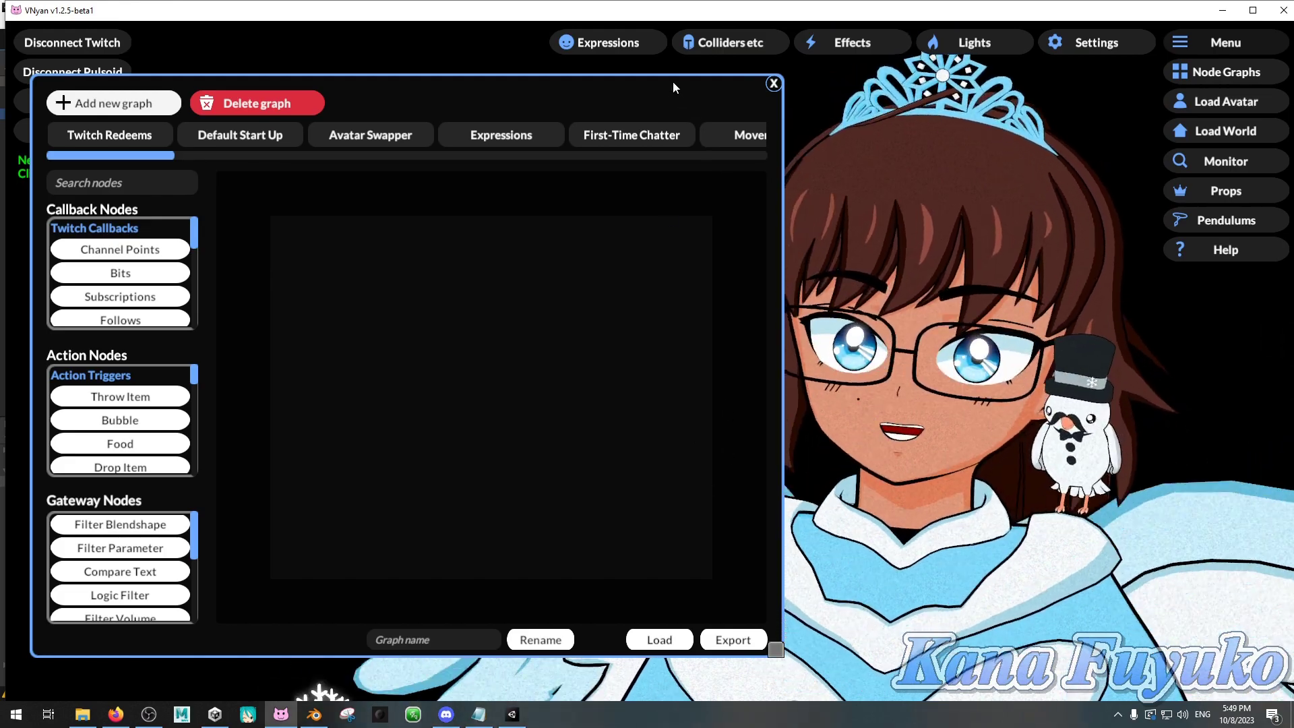
pyautogui.moveTo(659, 89); pyautogui.dragTo(655, 93)
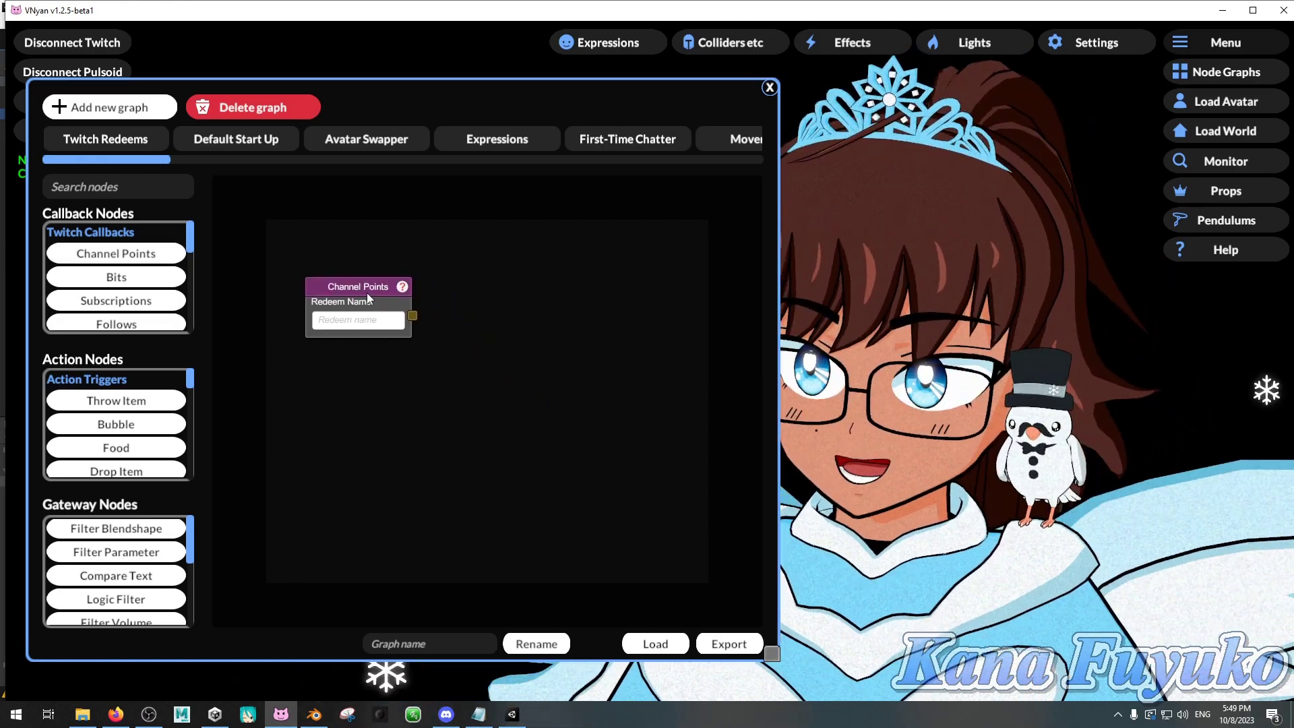
pyautogui.moveTo(358, 279); pyautogui.dragTo(340, 250)
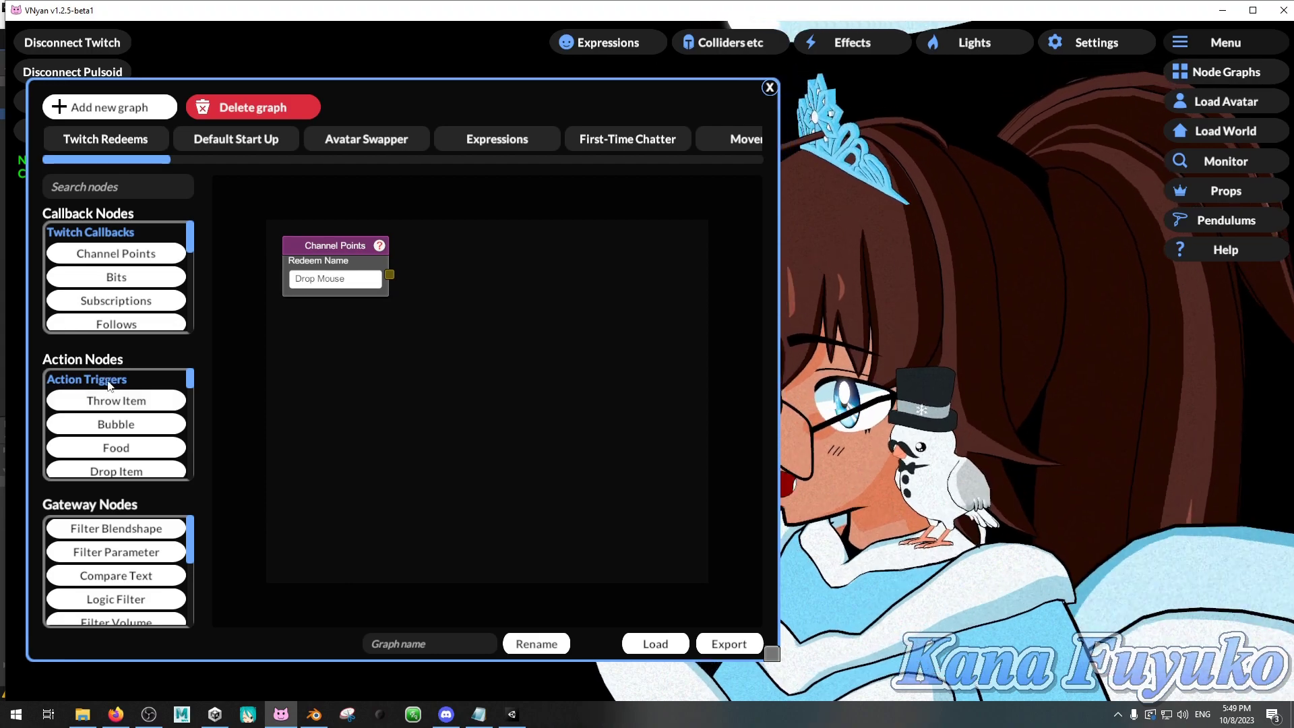
# - Add a Drop Item node beside the Channel Points node, link the two, and select Mouse as the item
pyautogui.click(130, 472)
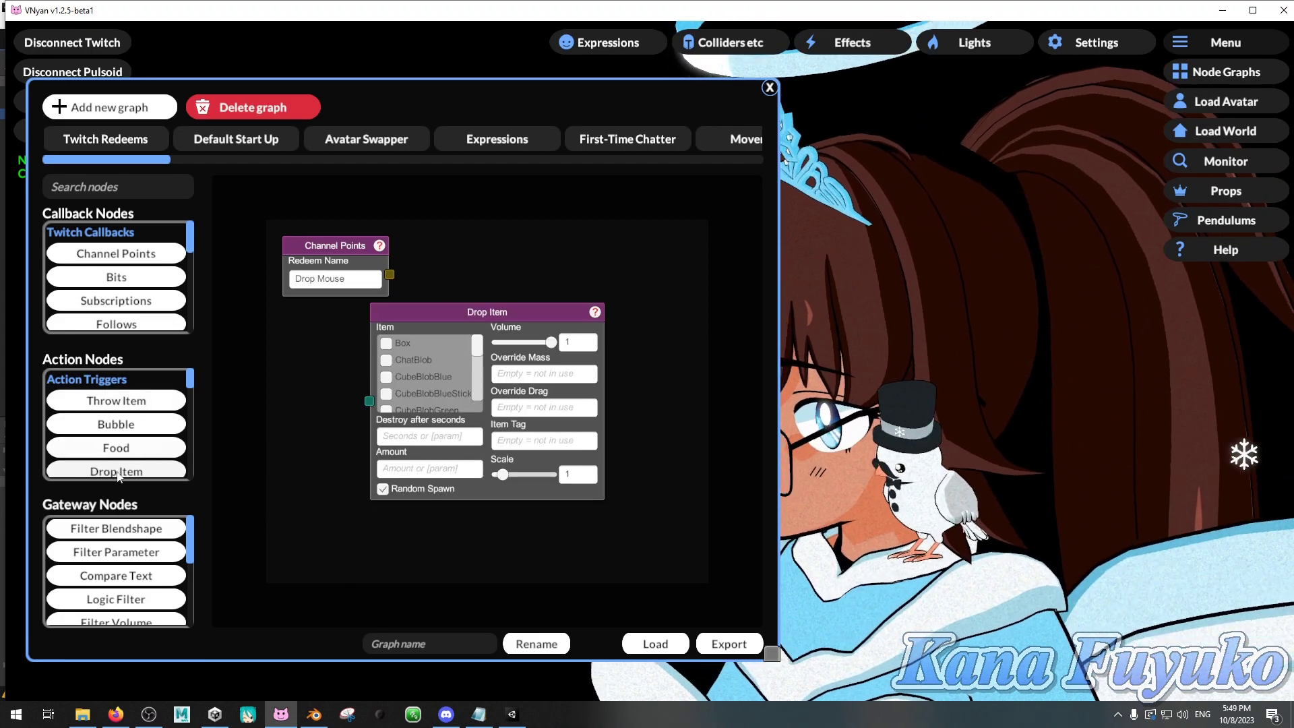
pyautogui.moveTo(472, 310); pyautogui.dragTo(564, 236)
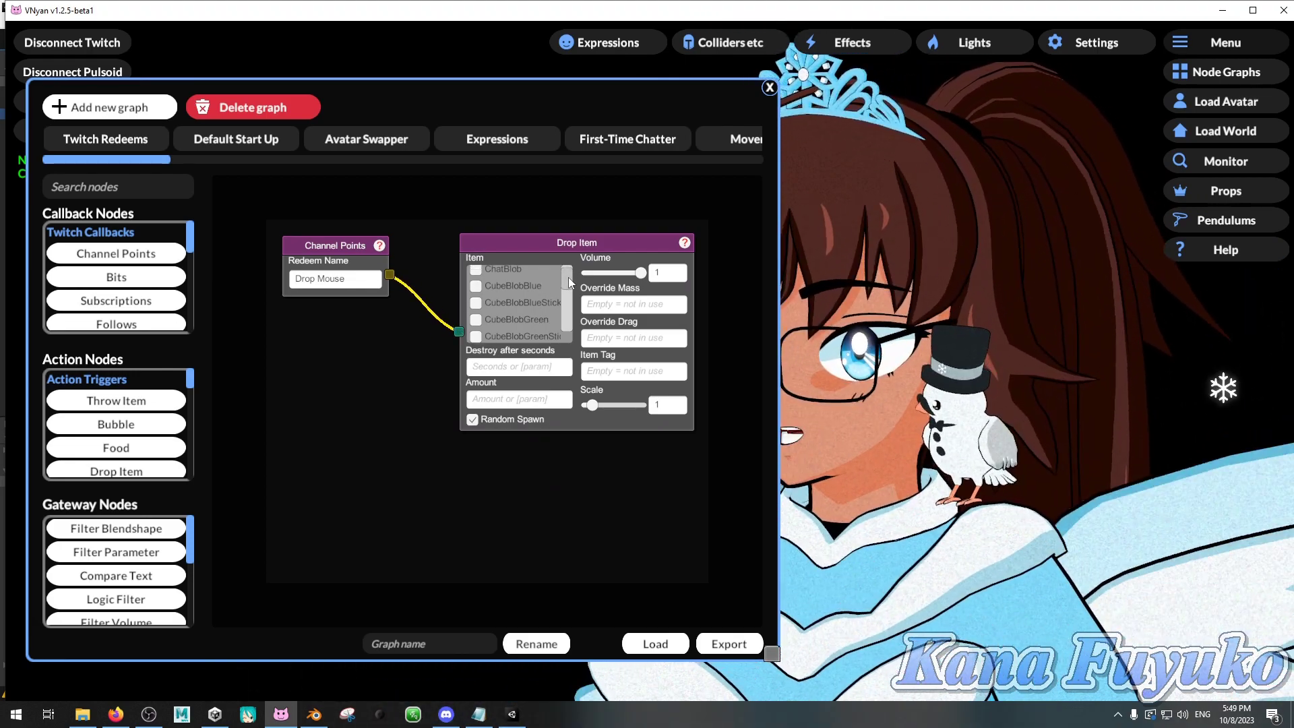
pyautogui.scroll(-8, 568, 286)
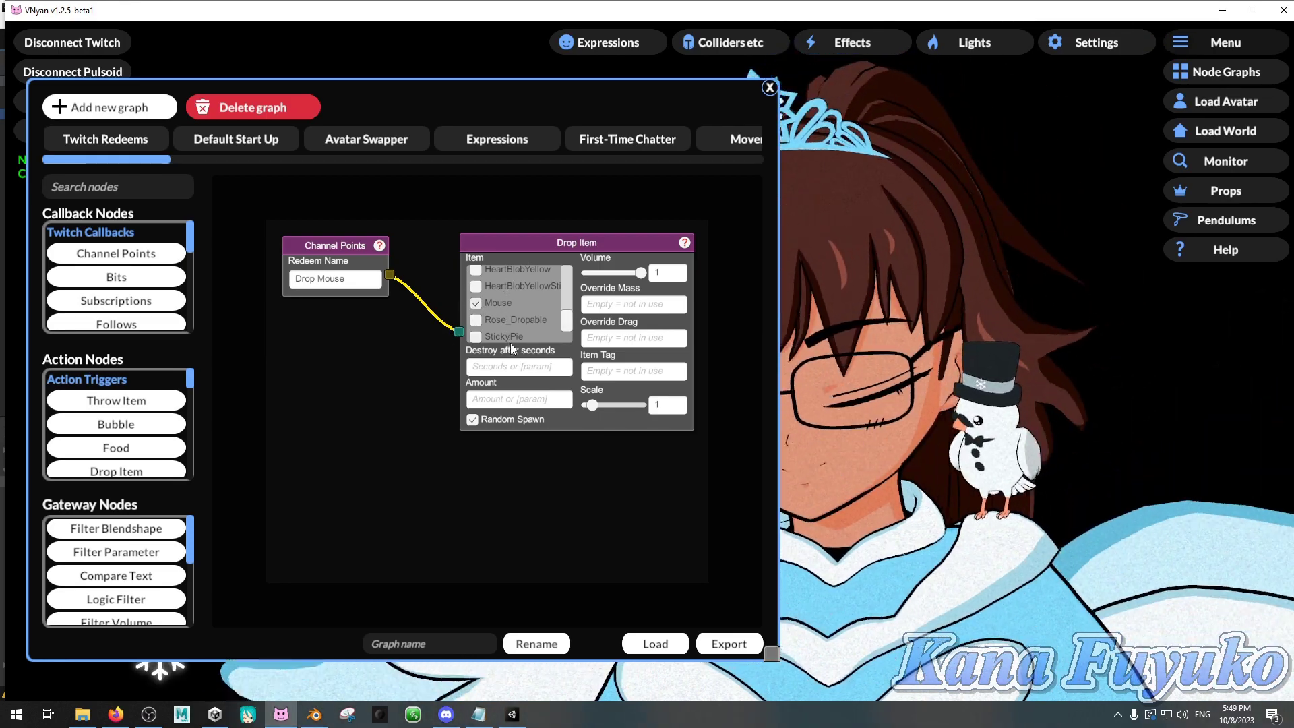
# - Set the Drop Item node to destroy after 10 seconds, with an amount of 2 and a scale of about 2
pyautogui.click(508, 369)
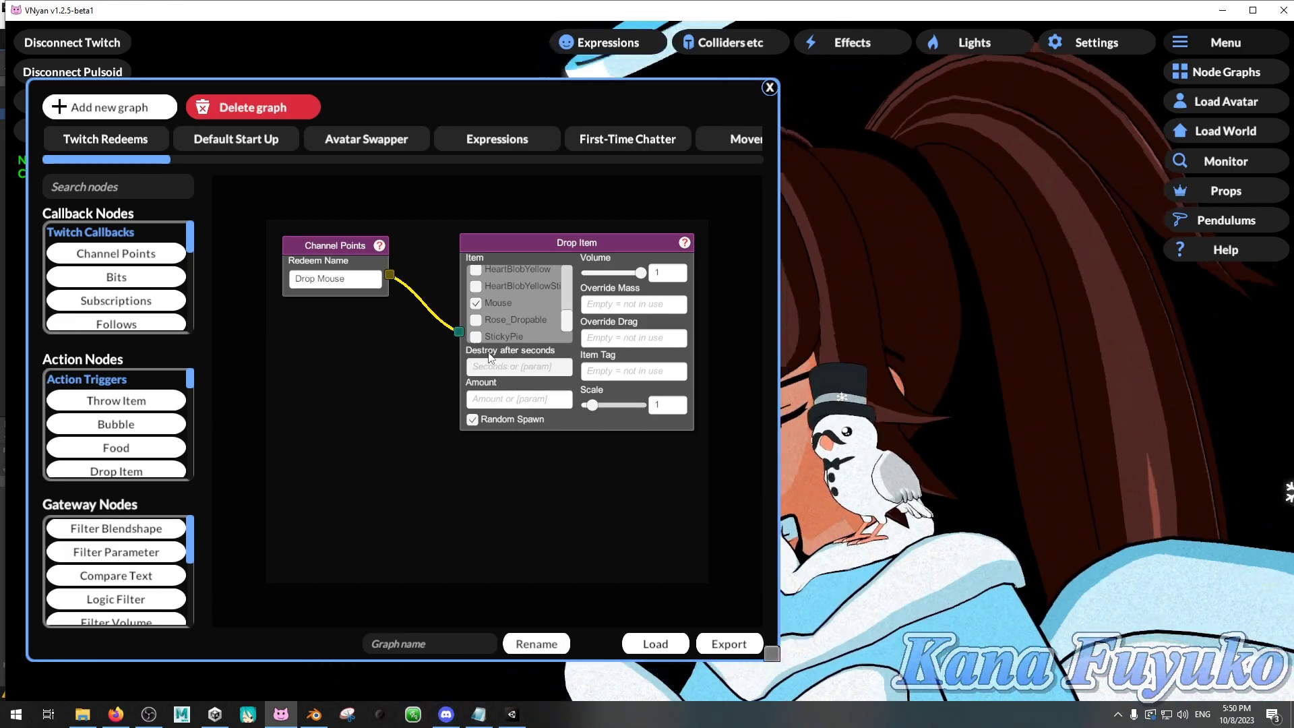
pyautogui.write('155')
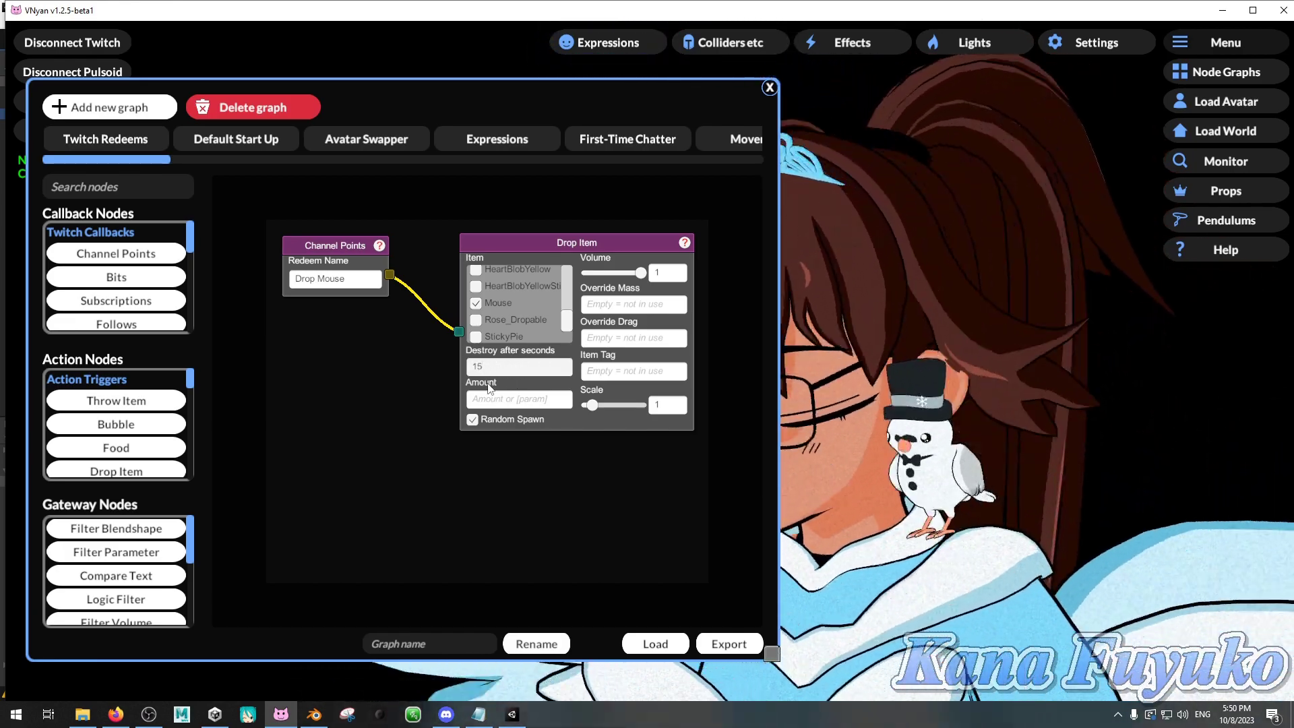
pyautogui.press('BackSpace')
pyautogui.write('10')
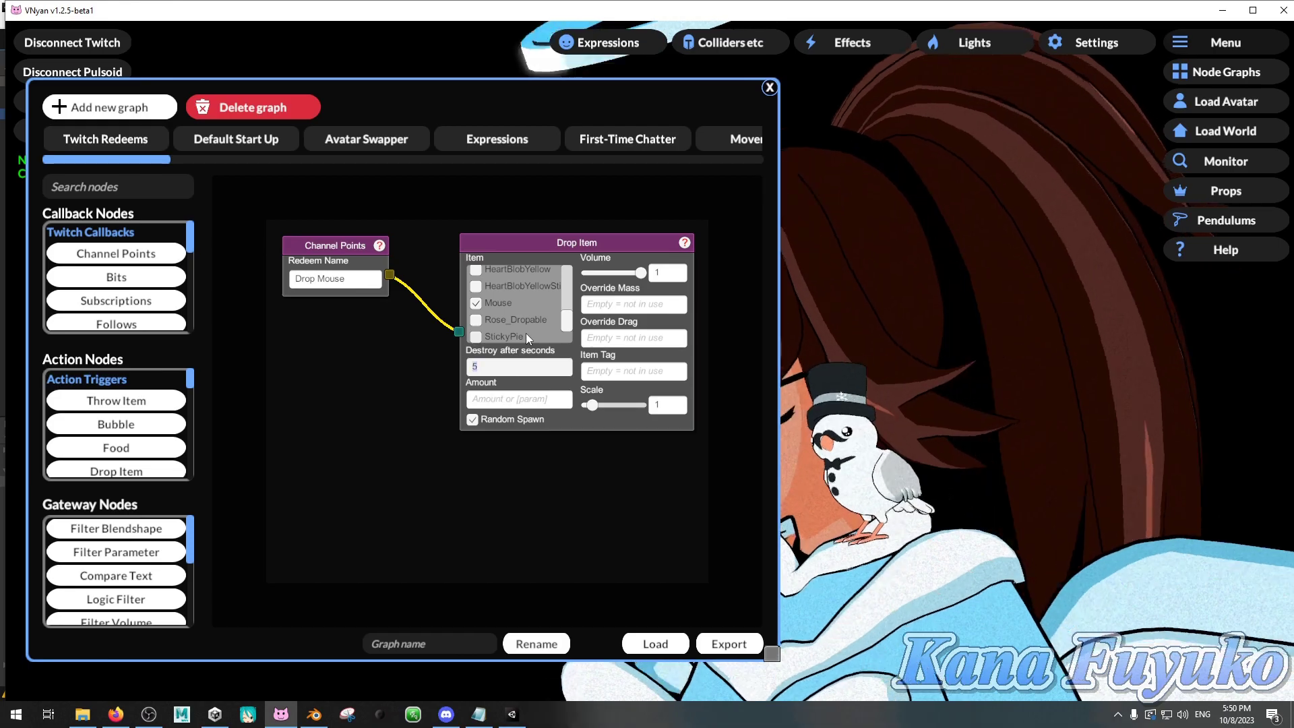
pyautogui.click(508, 401)
pyautogui.write('2')
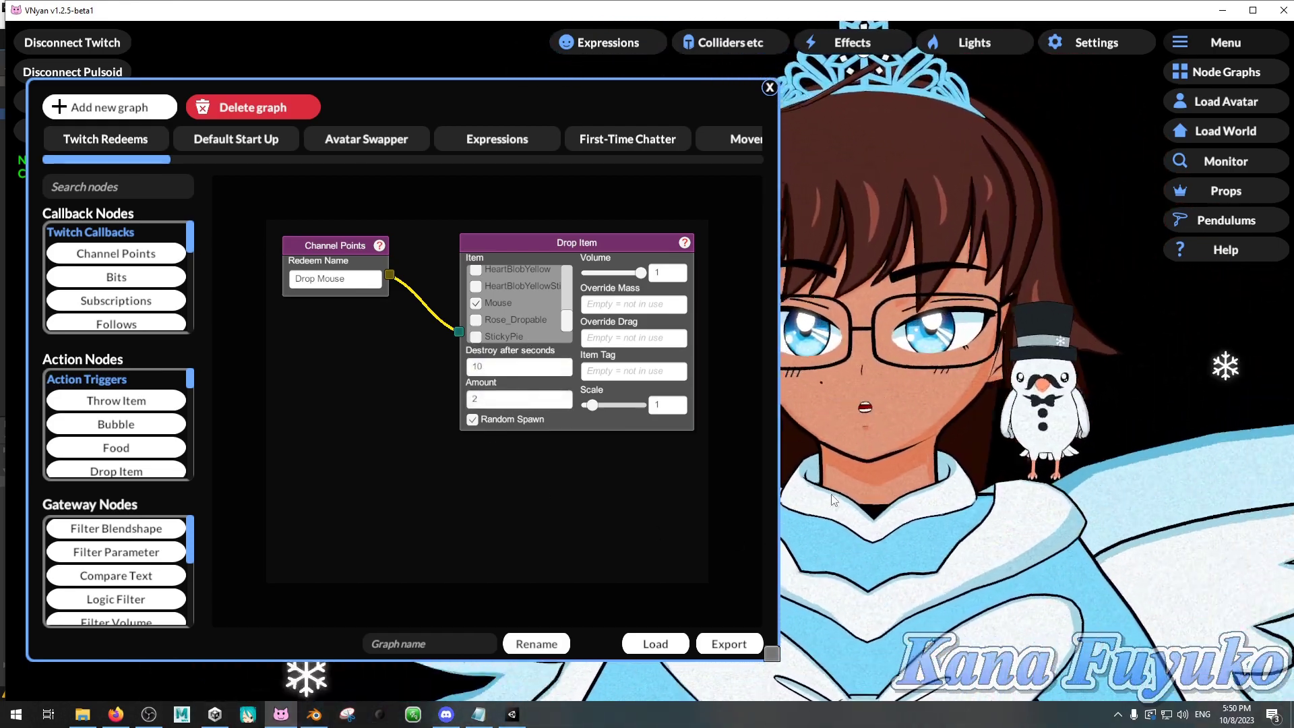
pyautogui.scroll(-5, 933, 484)
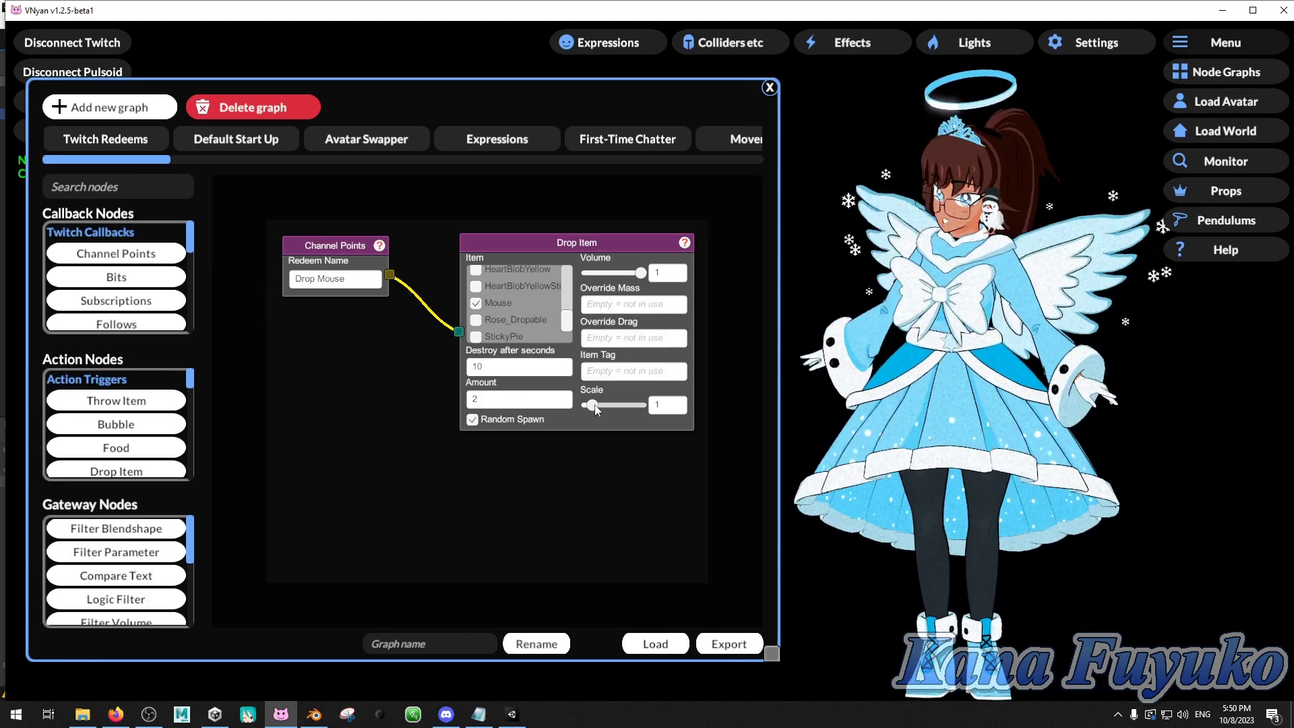
pyautogui.moveTo(593, 407)
pyautogui.mouseDown()
pyautogui.moveTo(608, 406)
pyautogui.moveTo(587, 405)
pyautogui.moveTo(597, 405)
pyautogui.mouseUp()
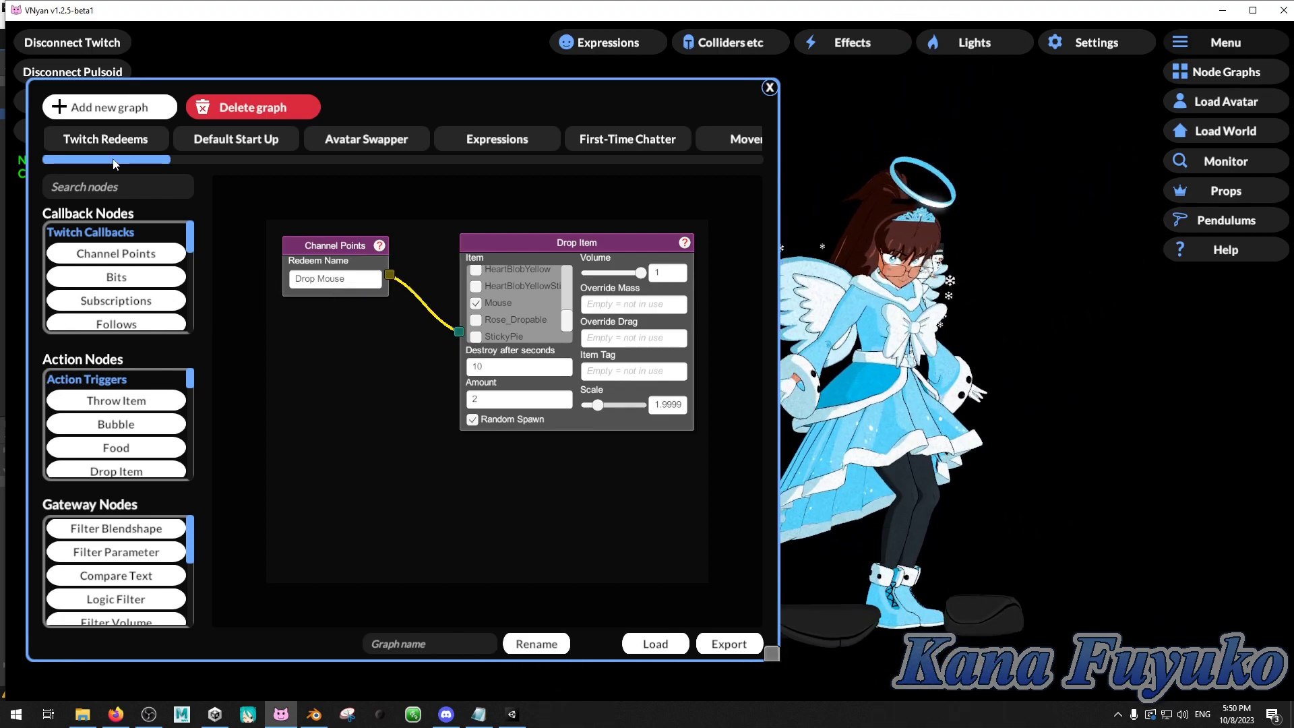
# - Test the mouse drop by repeatedly sending a signal from the Channel Points node
pyautogui.rightClick(334, 244)
pyautogui.rightClick(338, 246)
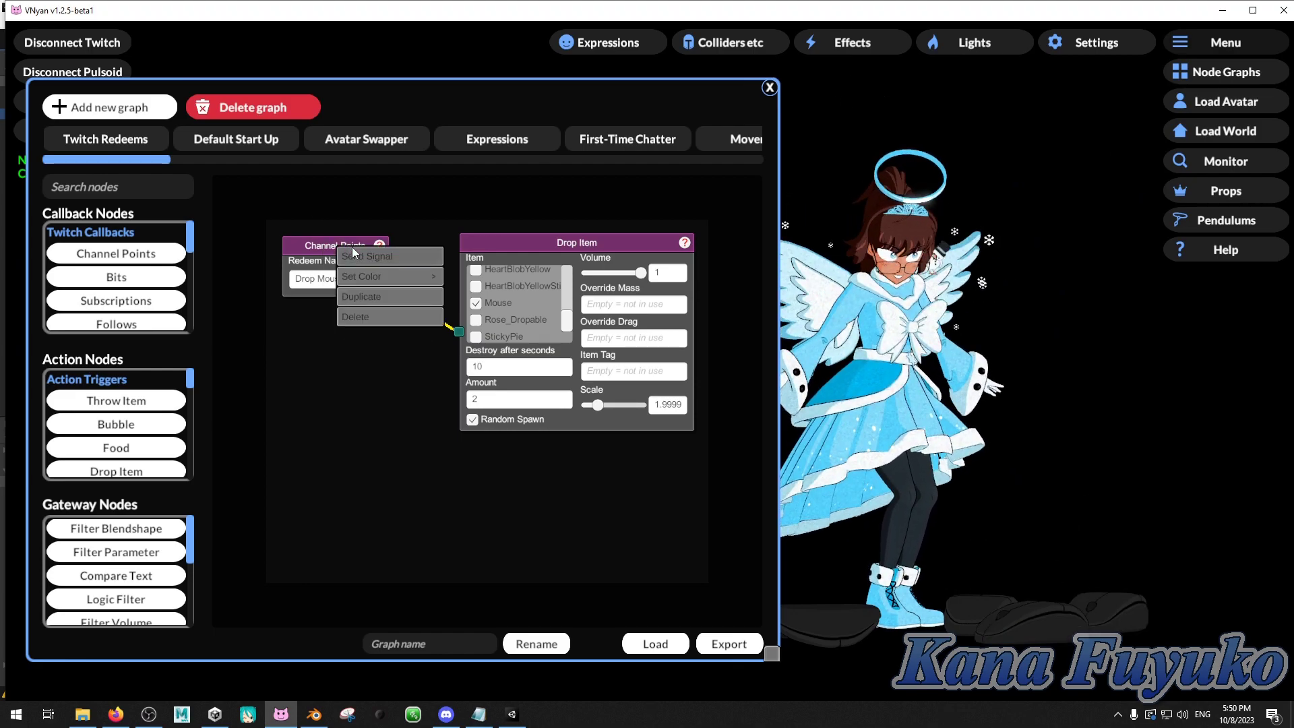
pyautogui.click(340, 252)
pyautogui.rightClick(329, 249)
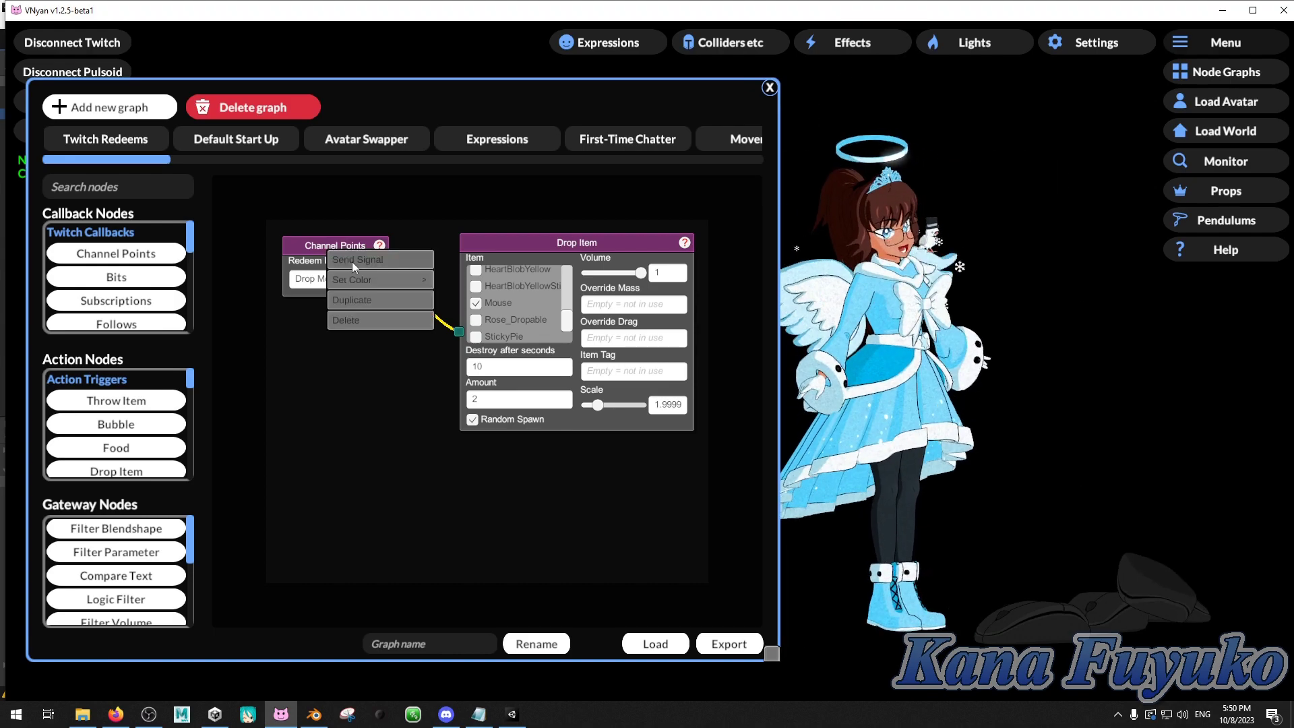
pyautogui.click(338, 266)
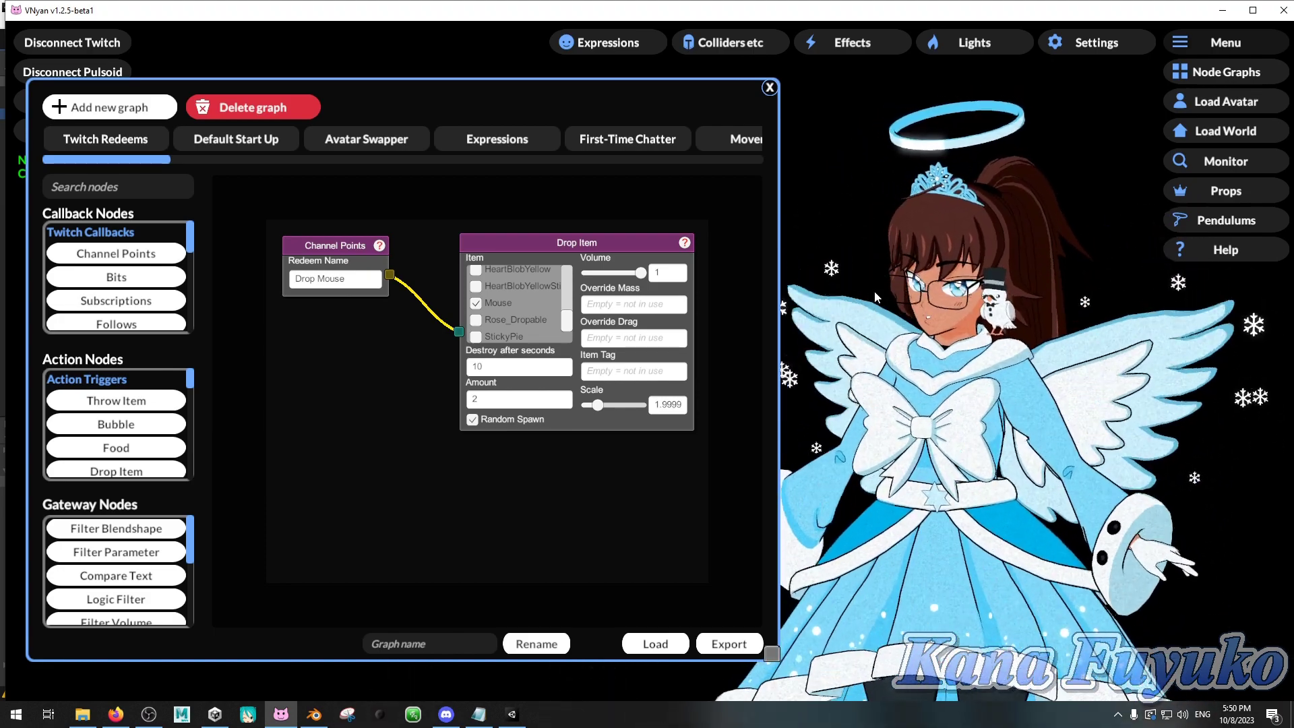
# - Switch back to Unity, add an Audio Source component to the Mouse object, and turn off Play On Awake
pyautogui.click(512, 714)
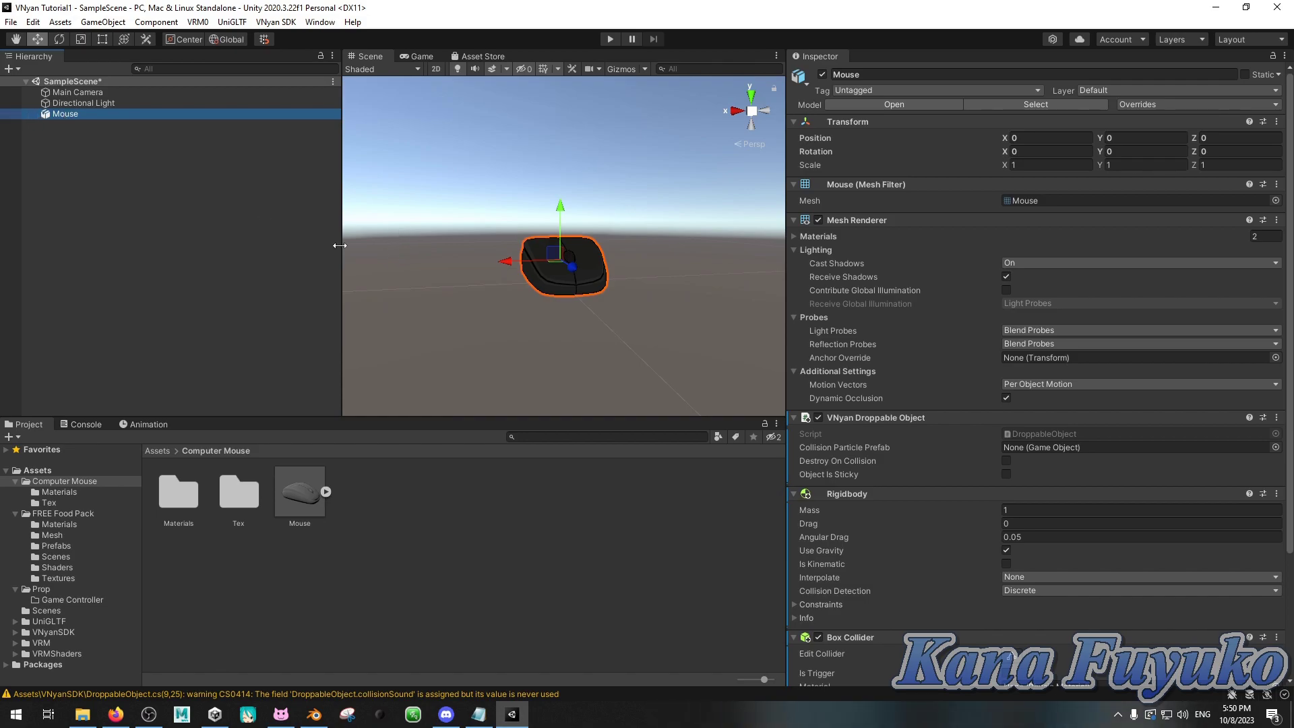
pyautogui.scroll(-5, 877, 316)
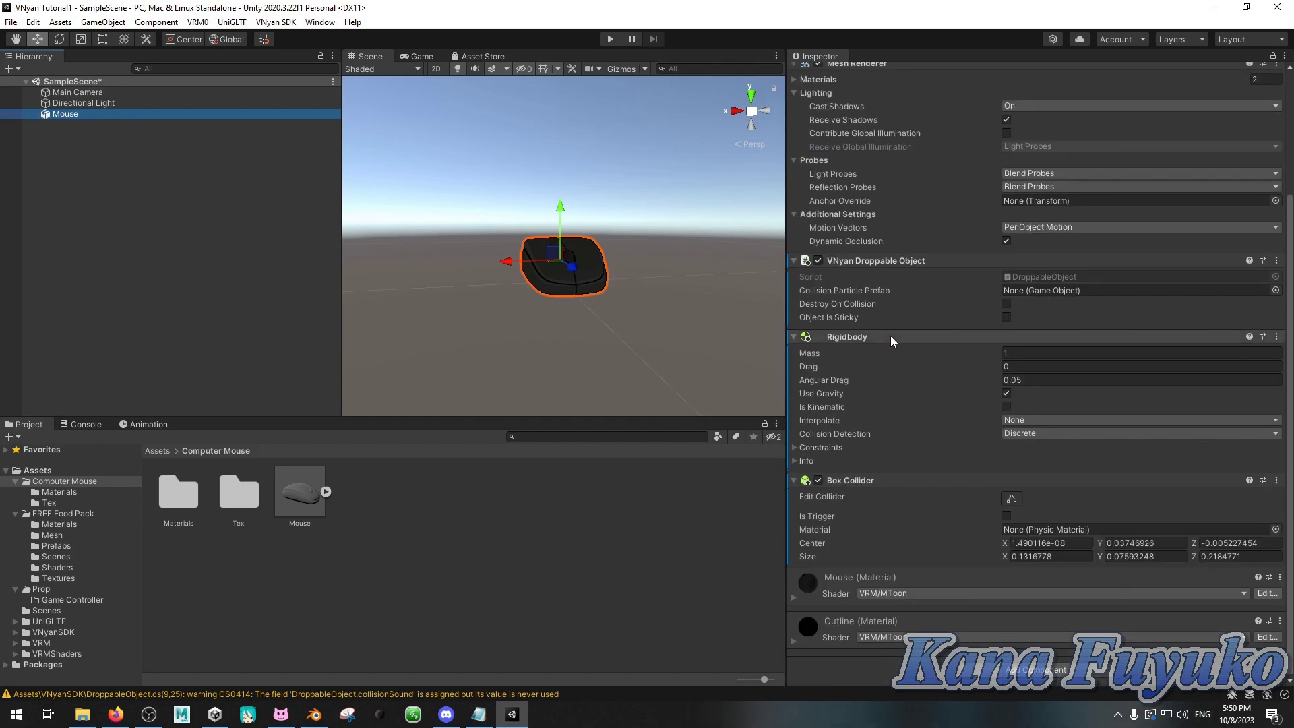
pyautogui.click(1011, 670)
pyautogui.write('audio')
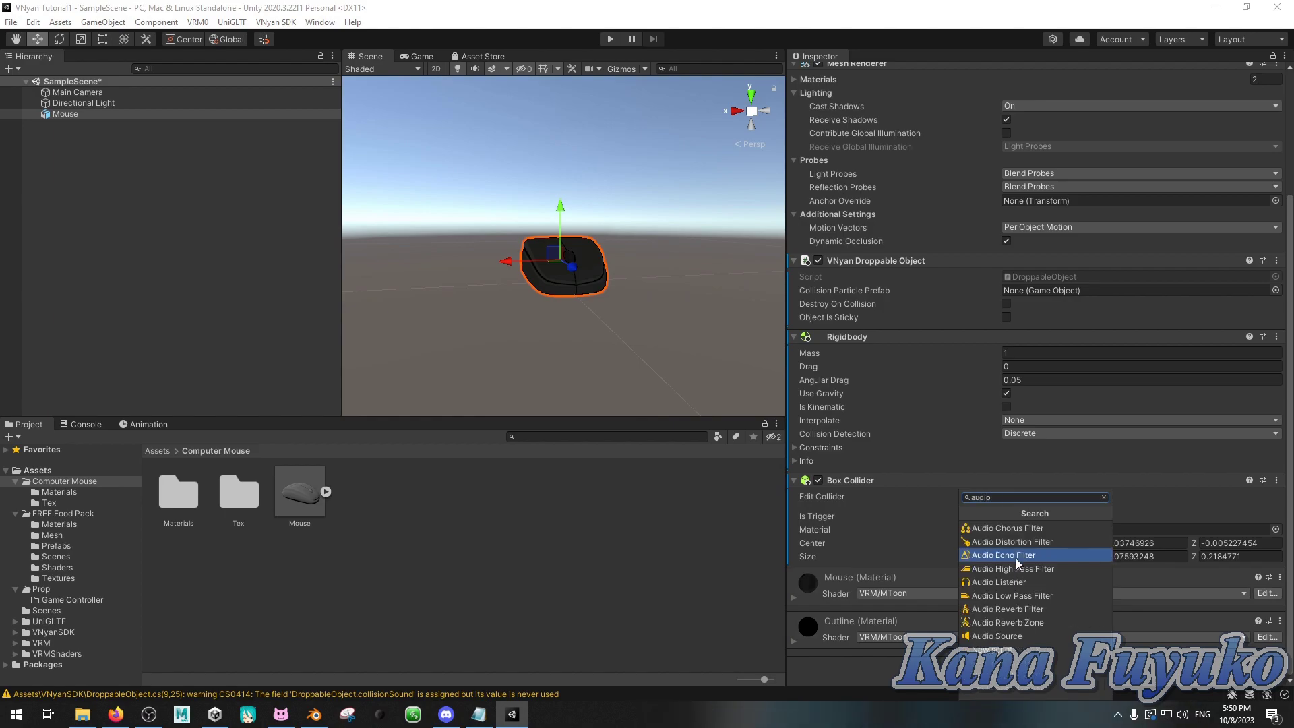
pyautogui.click(1009, 635)
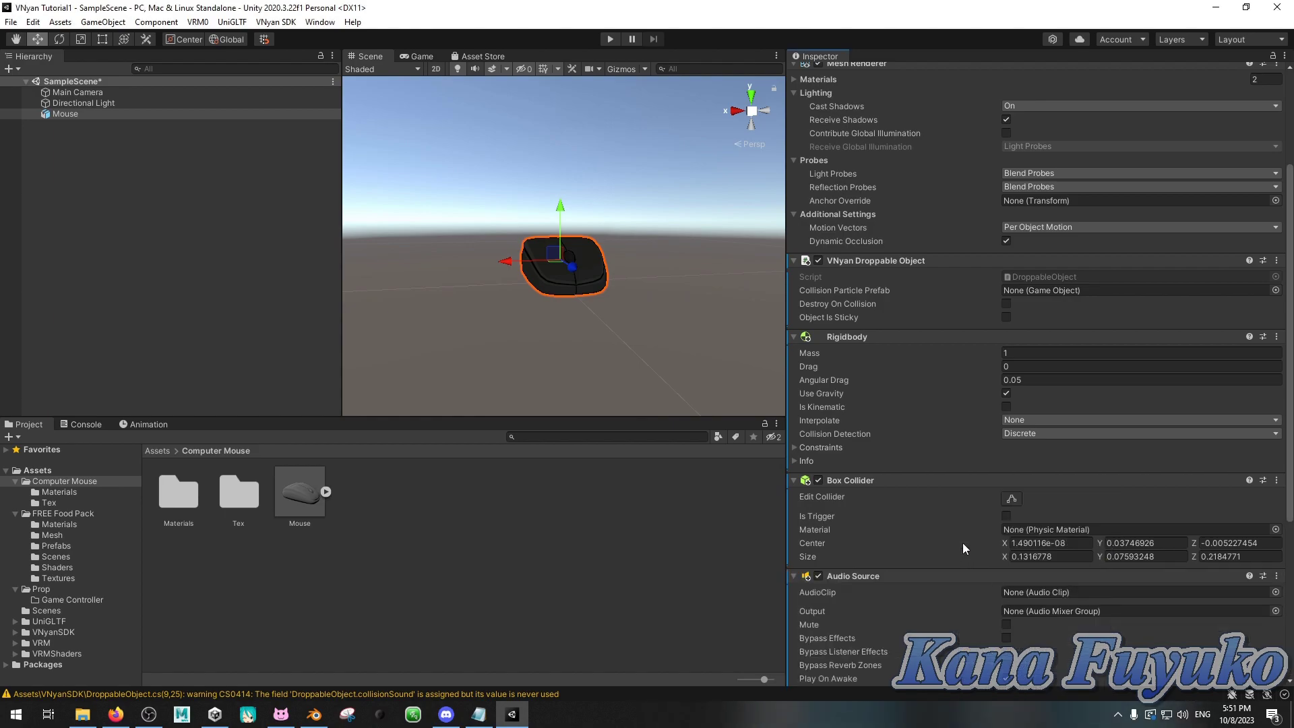
pyautogui.scroll(-8, 943, 522)
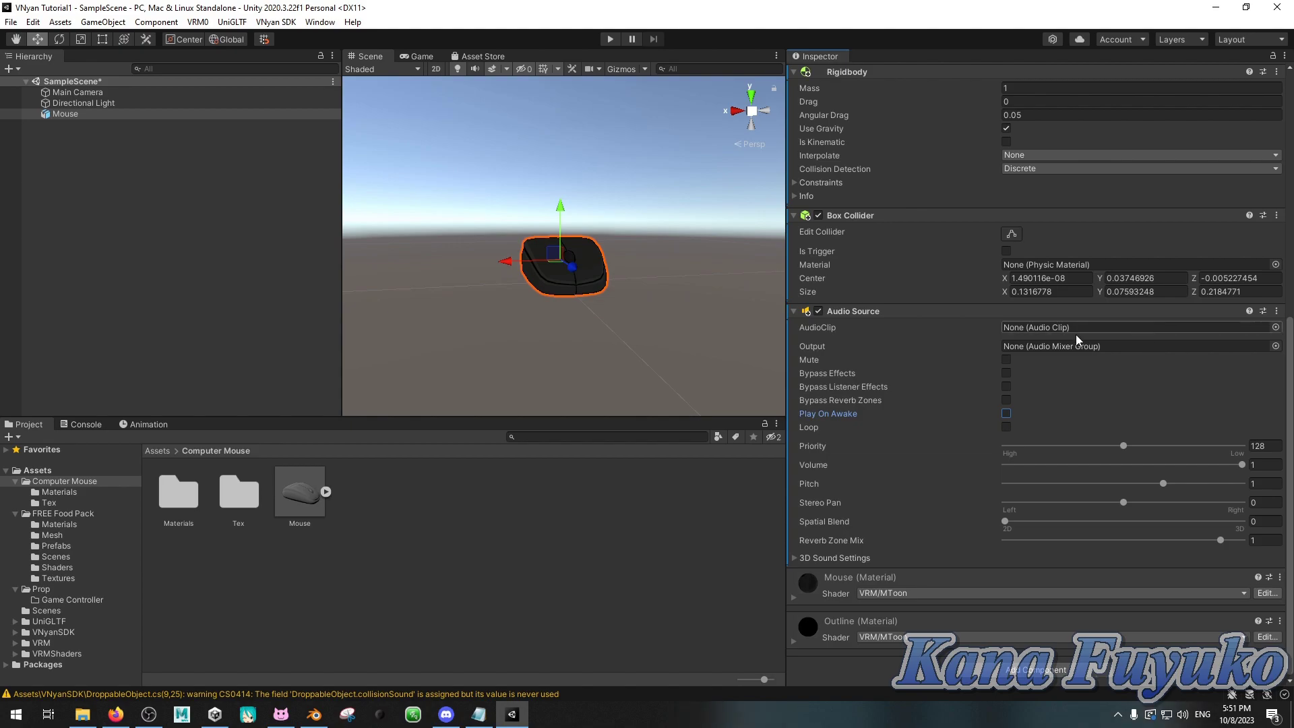
# - Remove the Audio Source component from the Mouse object and clear the selection
pyautogui.click(1276, 311)
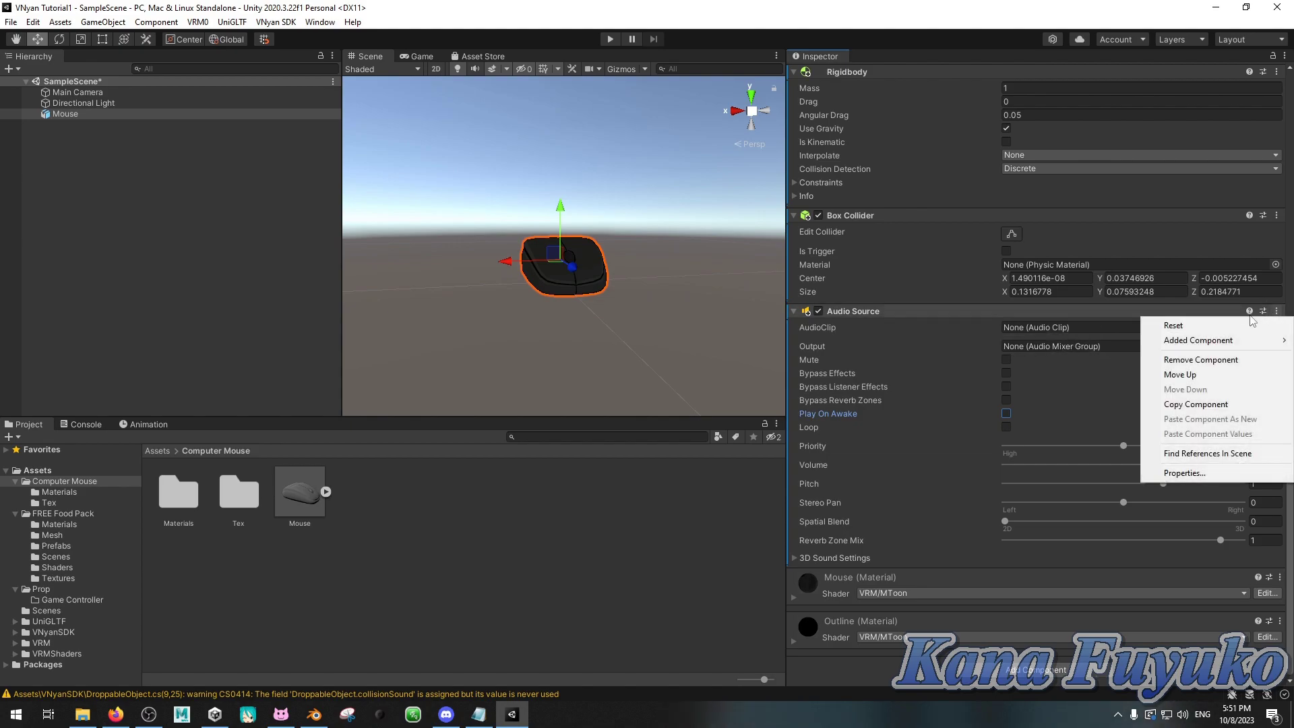
pyautogui.click(1199, 362)
pyautogui.click(276, 22)
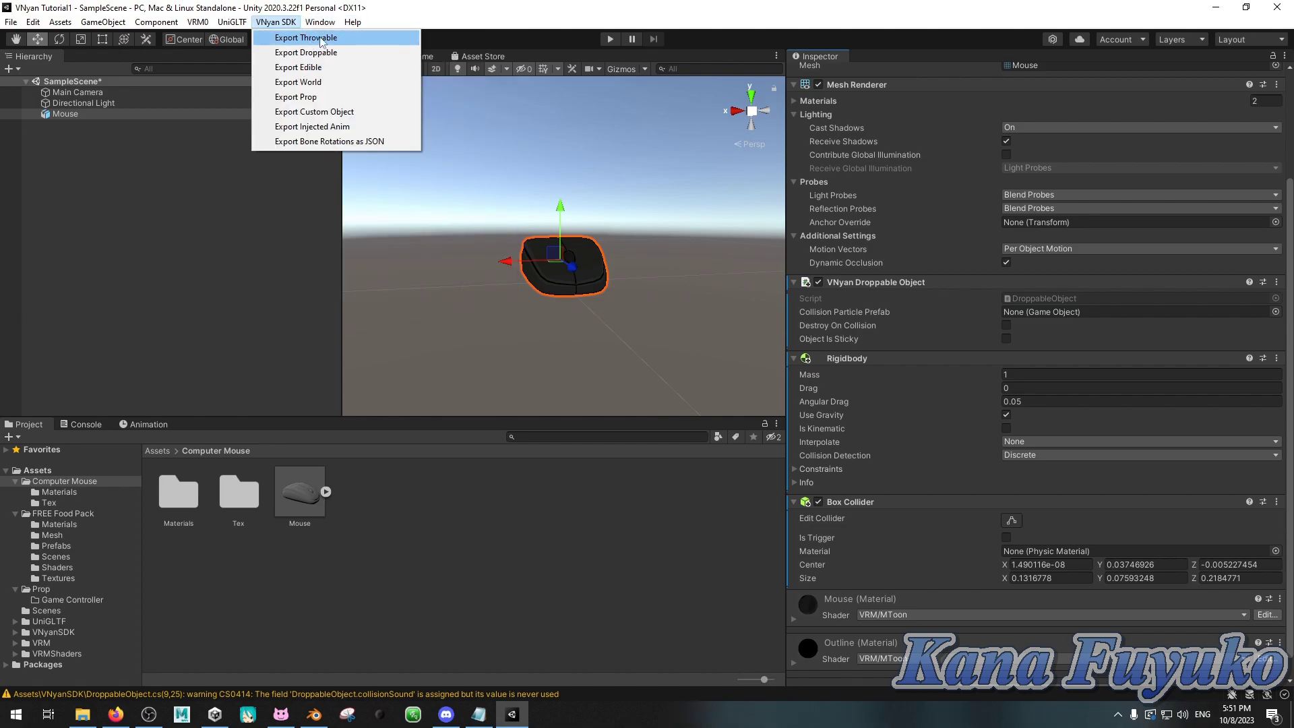
pyautogui.click(173, 295)
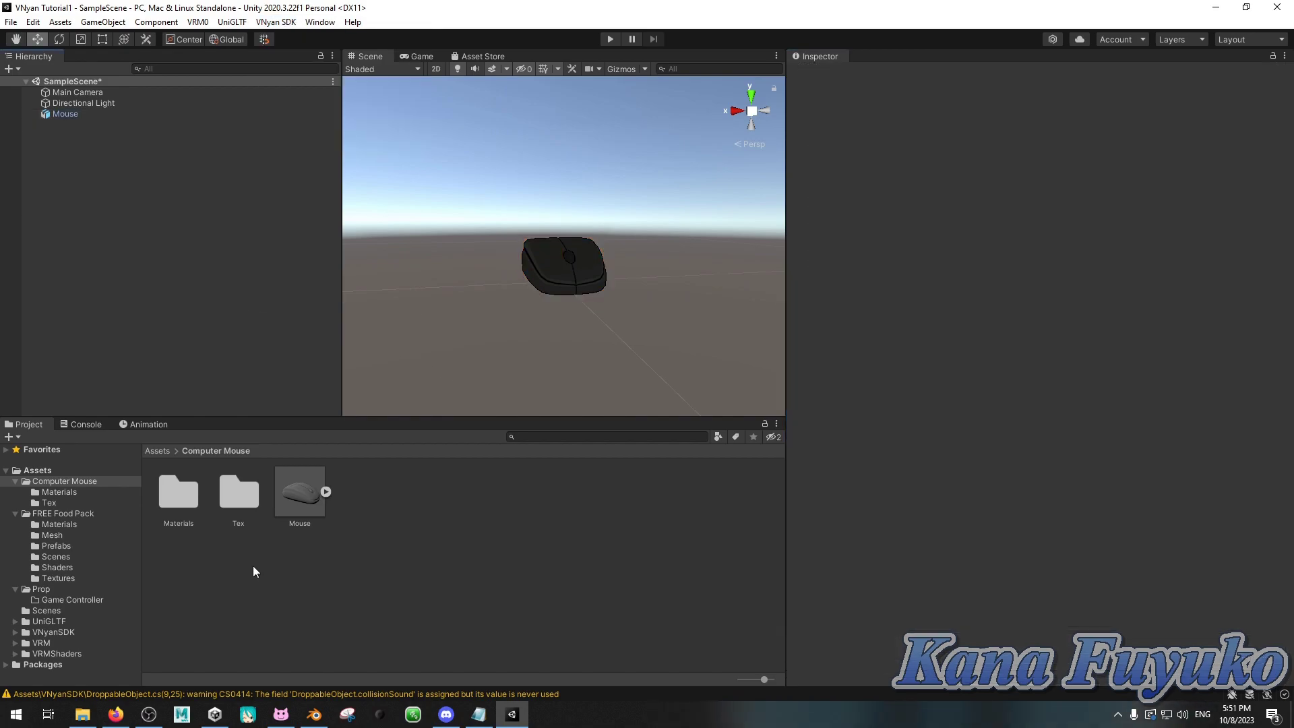
# - Switch to VNyan and test the mouse drop by repeatedly sending a signal from the Channel Points node
pyautogui.click(281, 714)
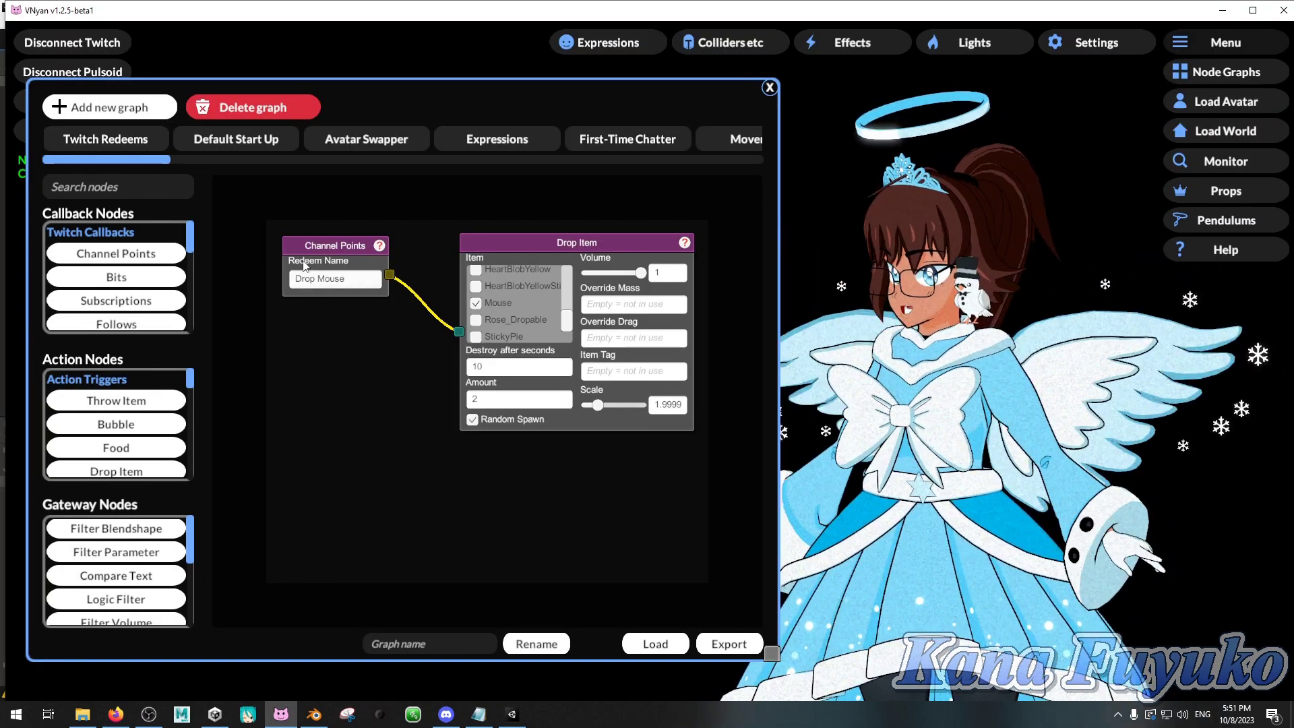
pyautogui.rightClick(347, 257)
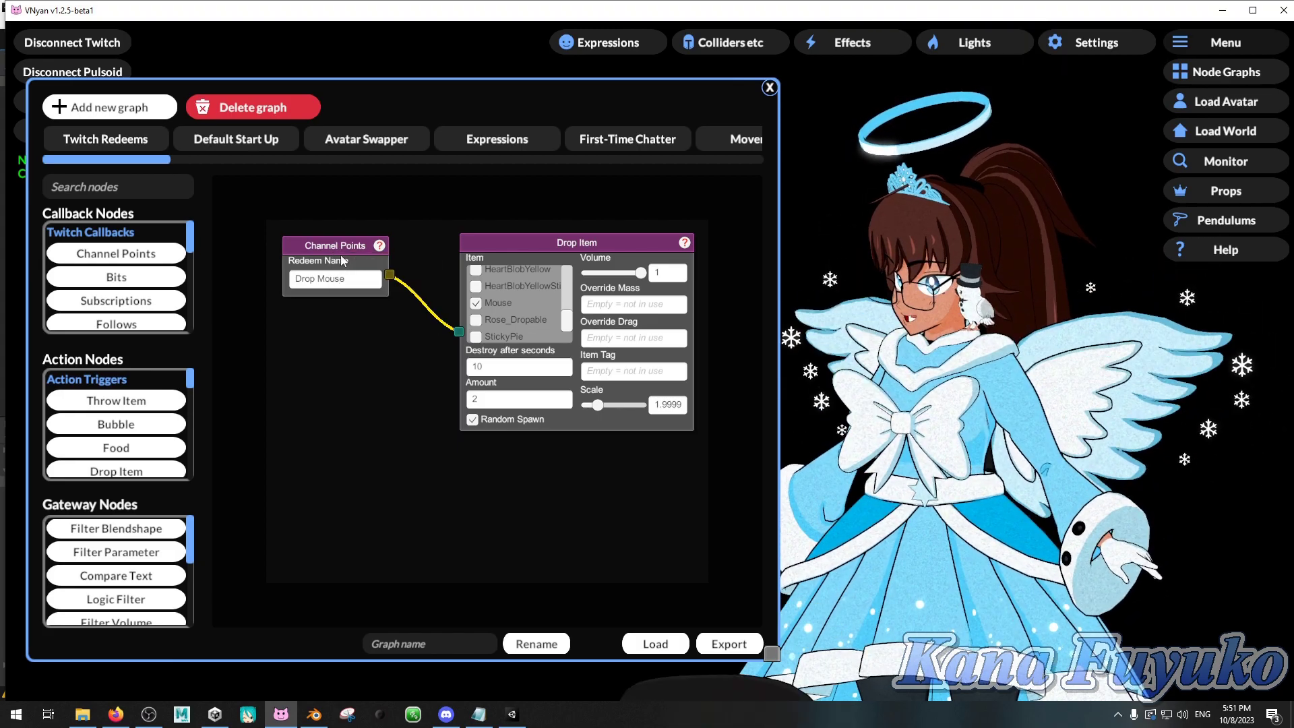
pyautogui.rightClick(345, 256)
pyautogui.rightClick(371, 246)
# - Set the Drop Item node's amount to 20 and test the drop from the Channel Points node before closing the node graph window
pyautogui.click(512, 393)
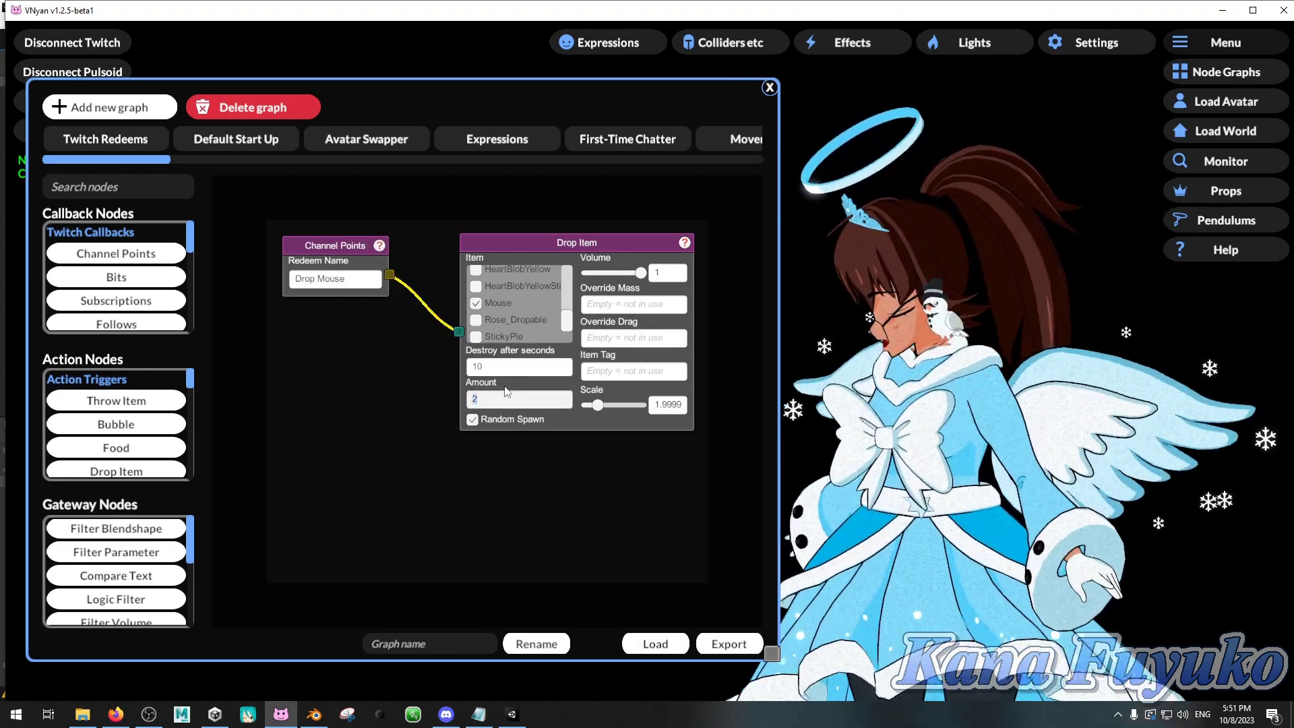
pyautogui.write('20')
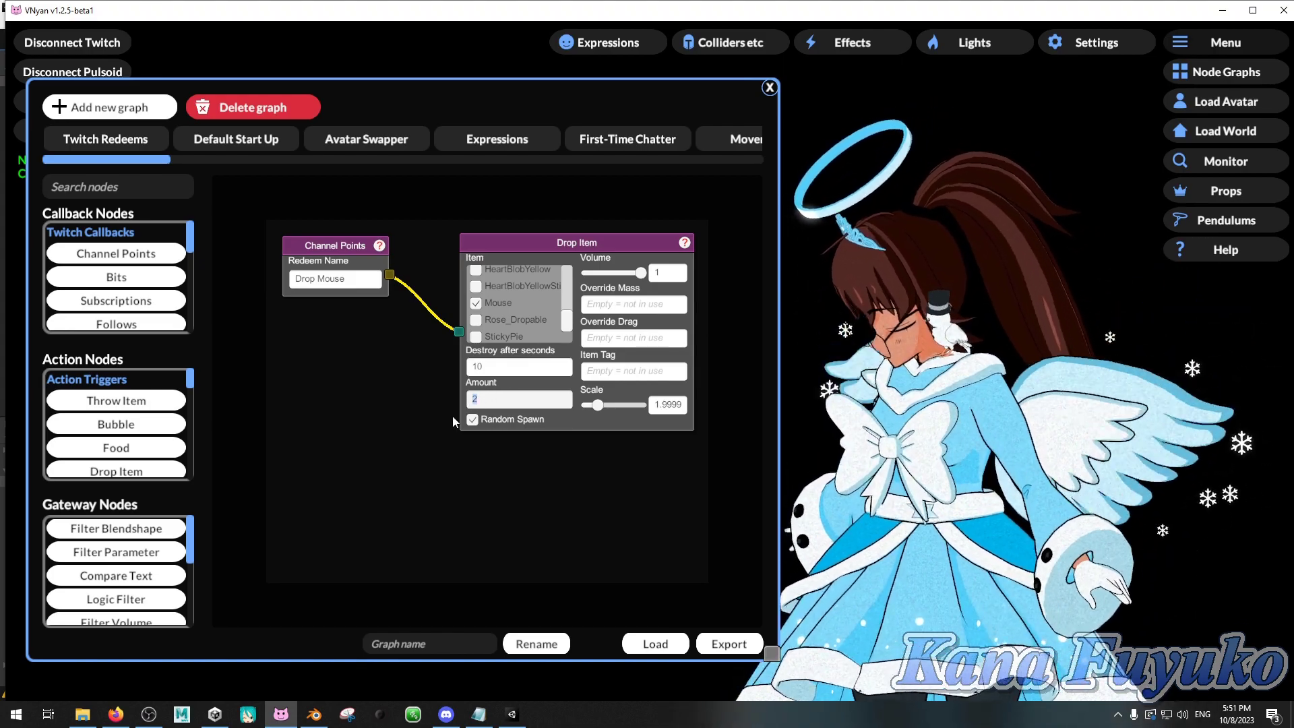
pyautogui.click(351, 261)
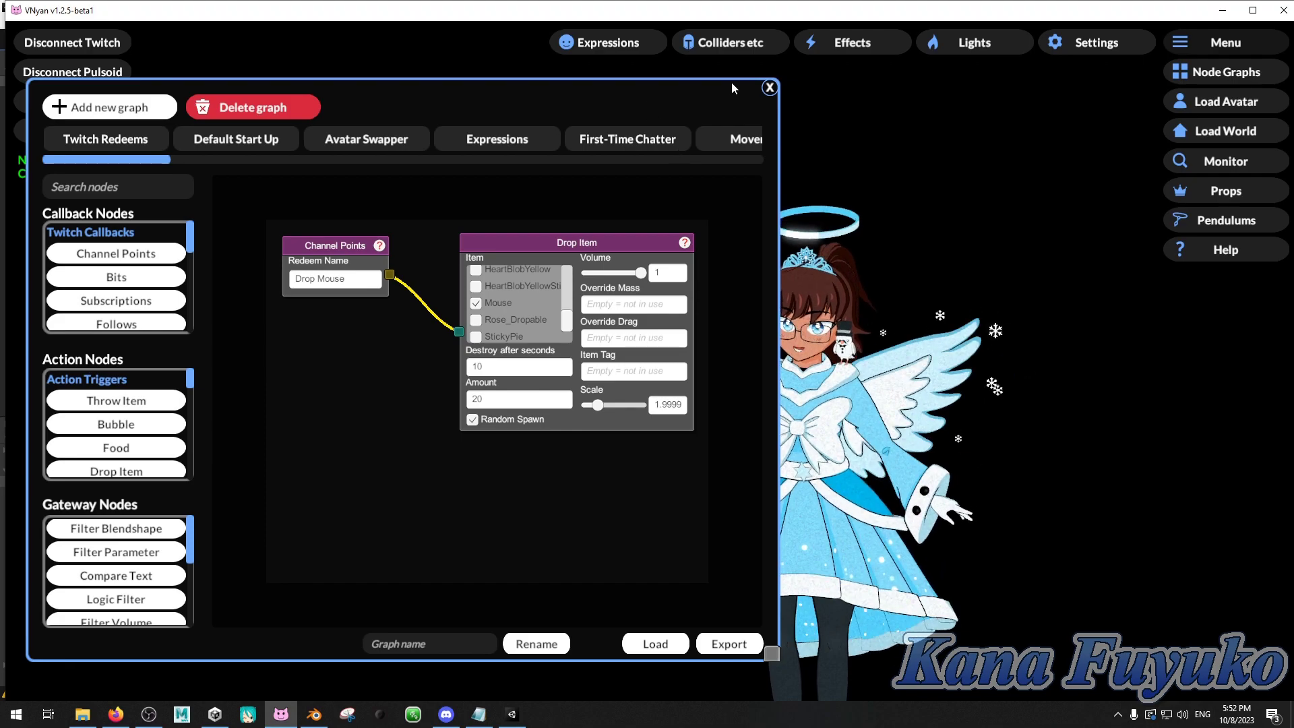
pyautogui.click(769, 87)
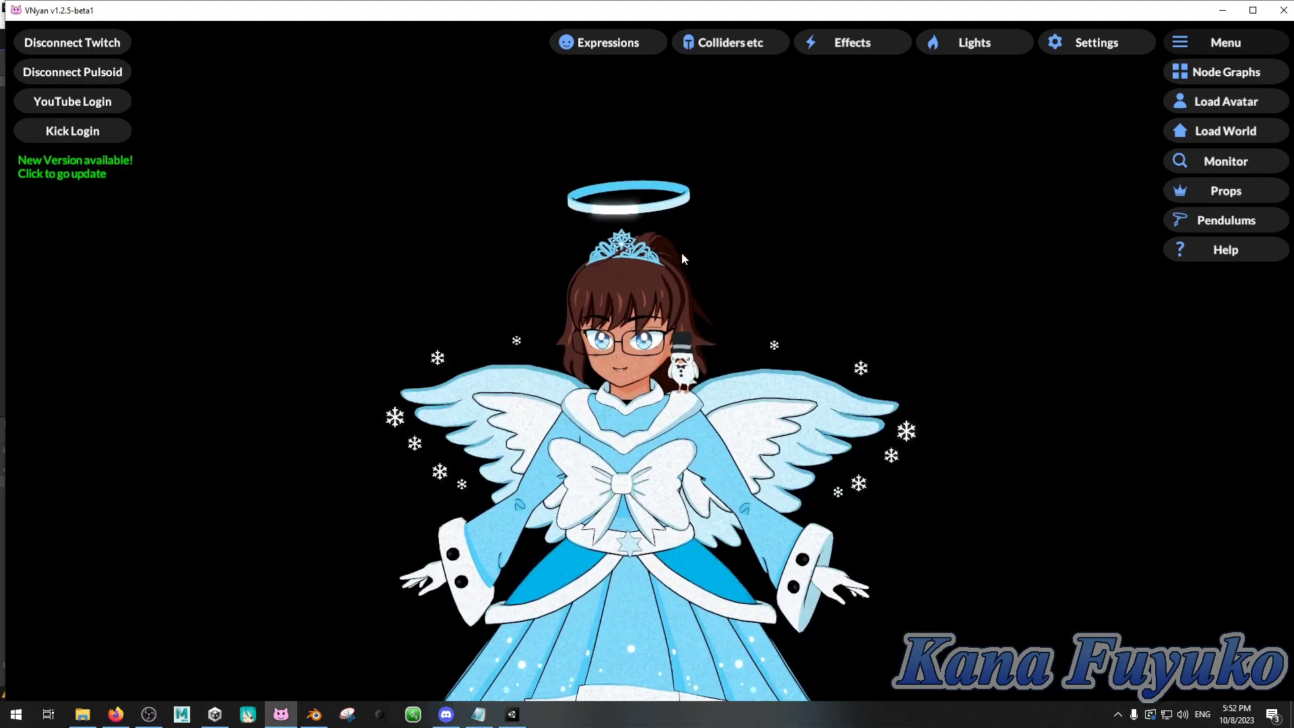